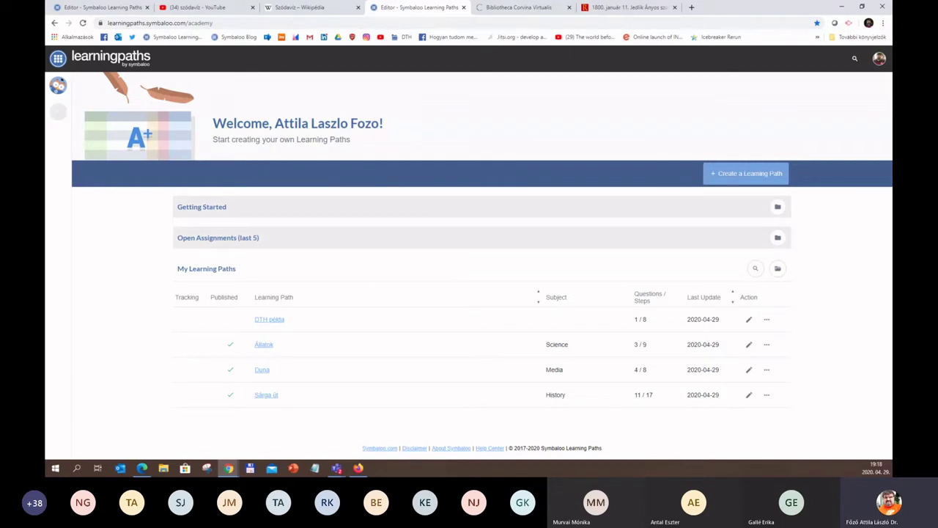
Look at the Symbaloo Learning Paths student start page in Firefox, and return to the Learning Paths editor in Chrome
click(359, 470)
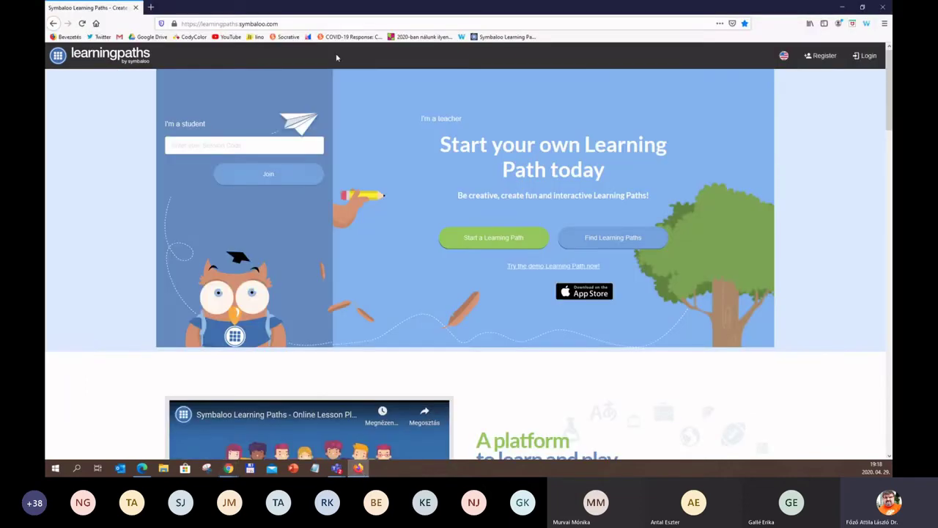
click(339, 22)
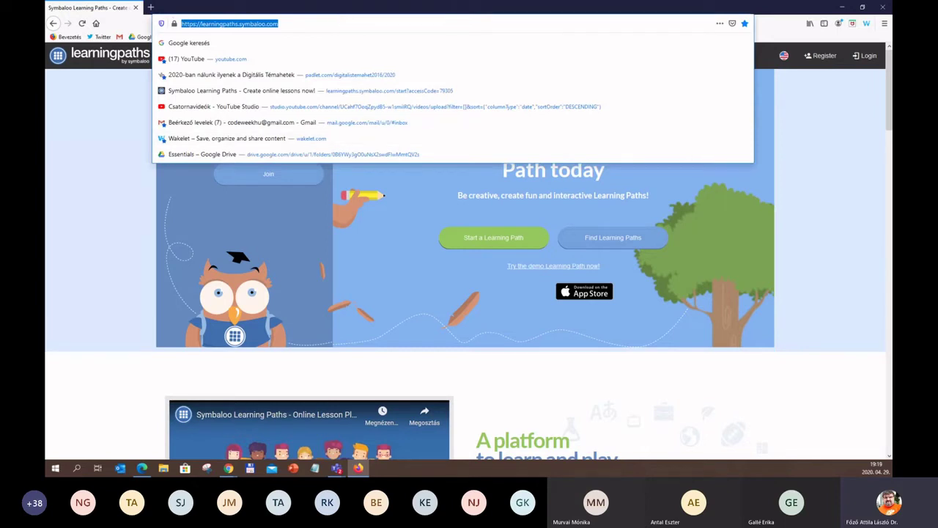
key(Escape)
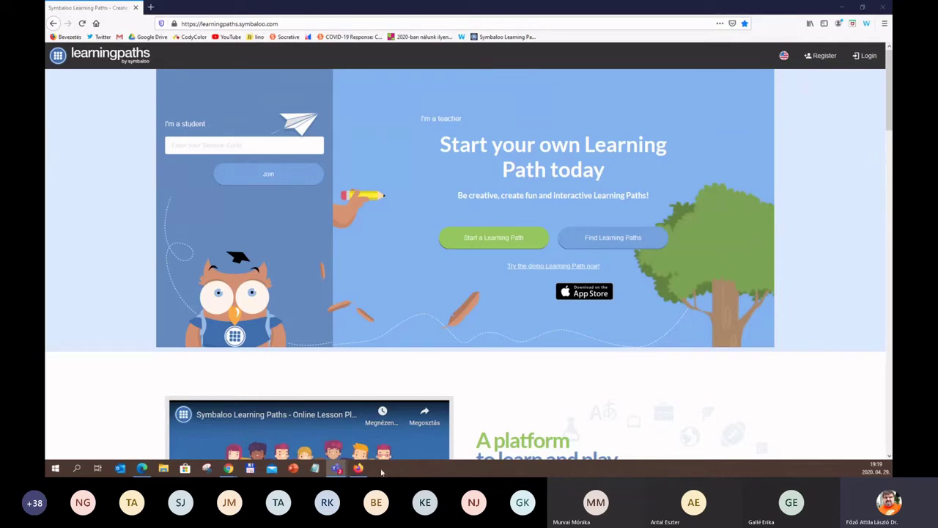
mouse_move(229, 468)
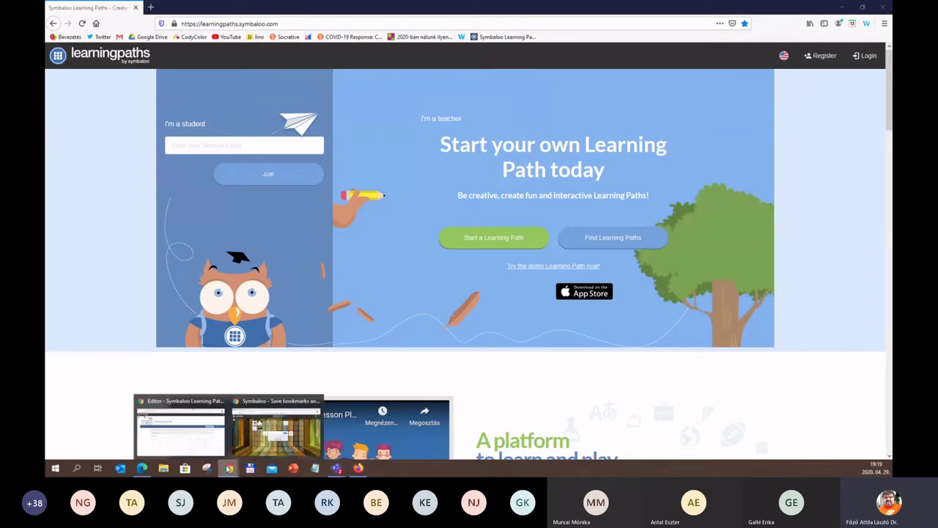
click(208, 452)
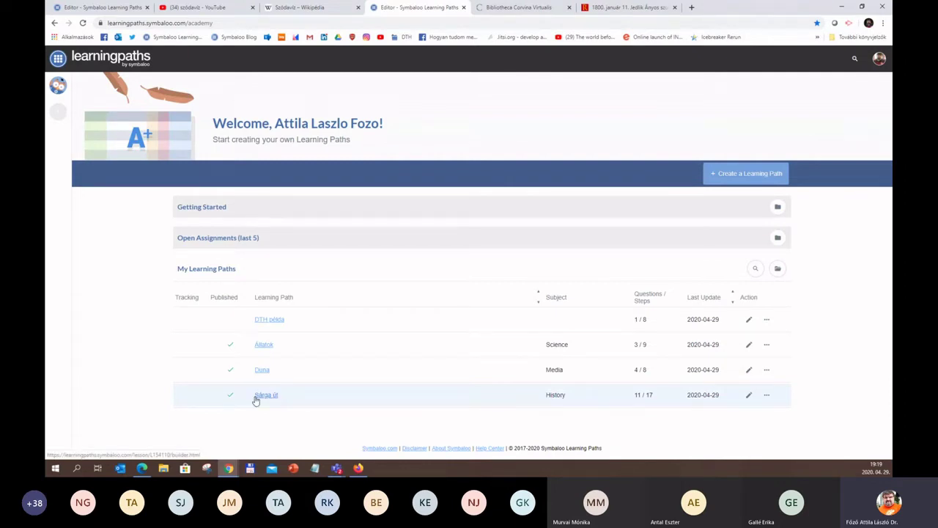
Preview the Sárga út learning path from the list of learning paths and from its editor
click(767, 394)
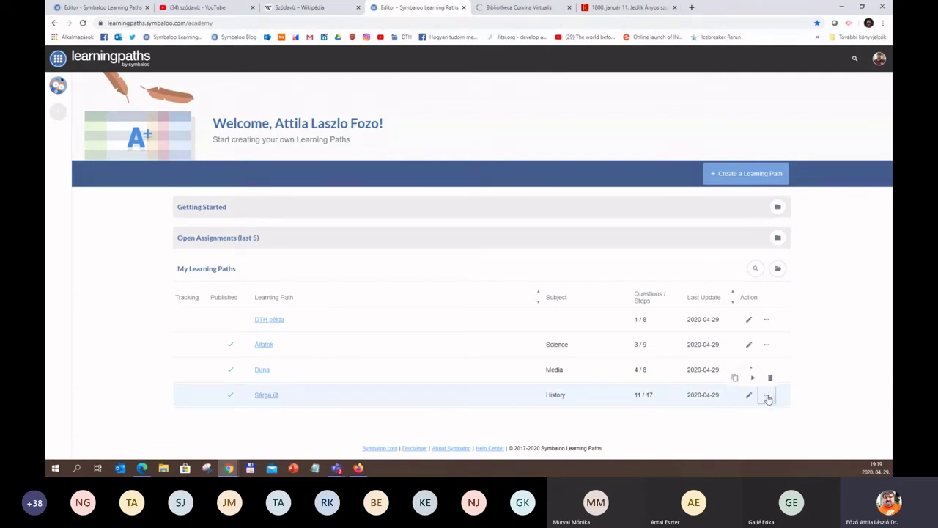
click(754, 379)
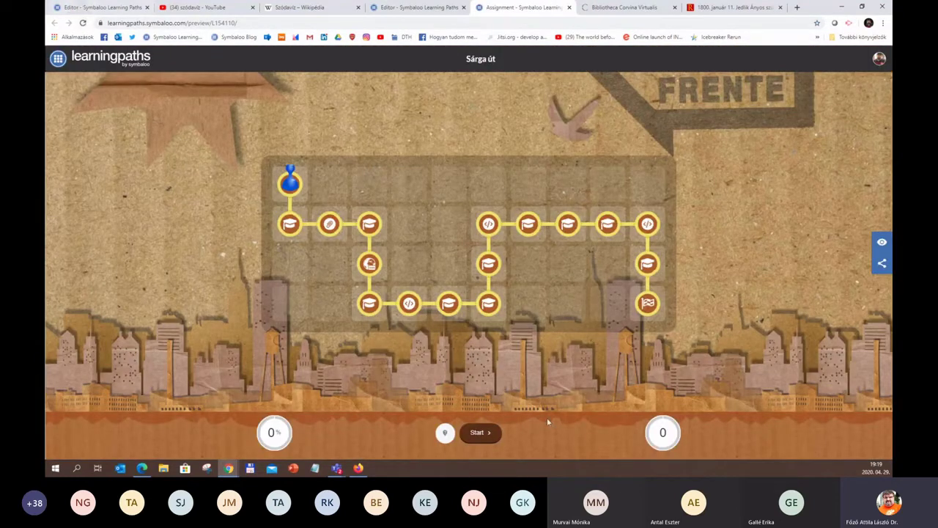
click(93, 7)
click(268, 395)
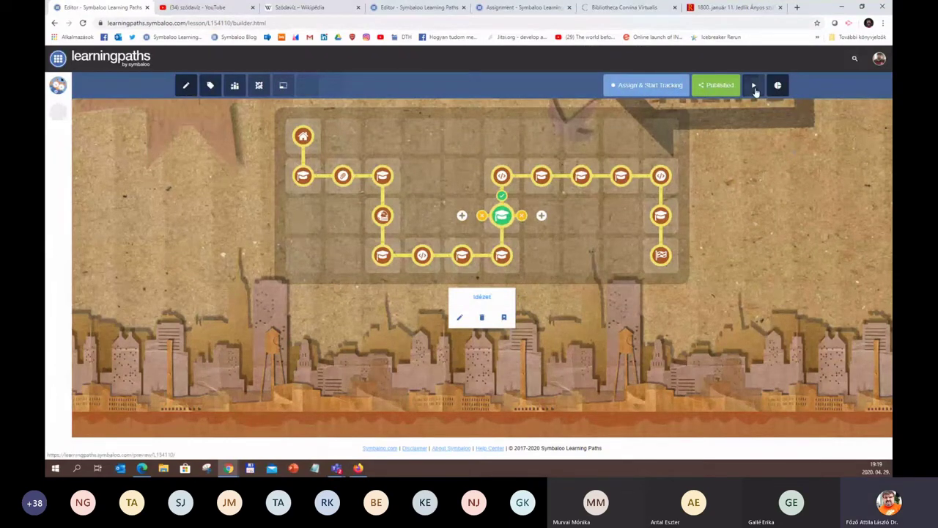
click(754, 85)
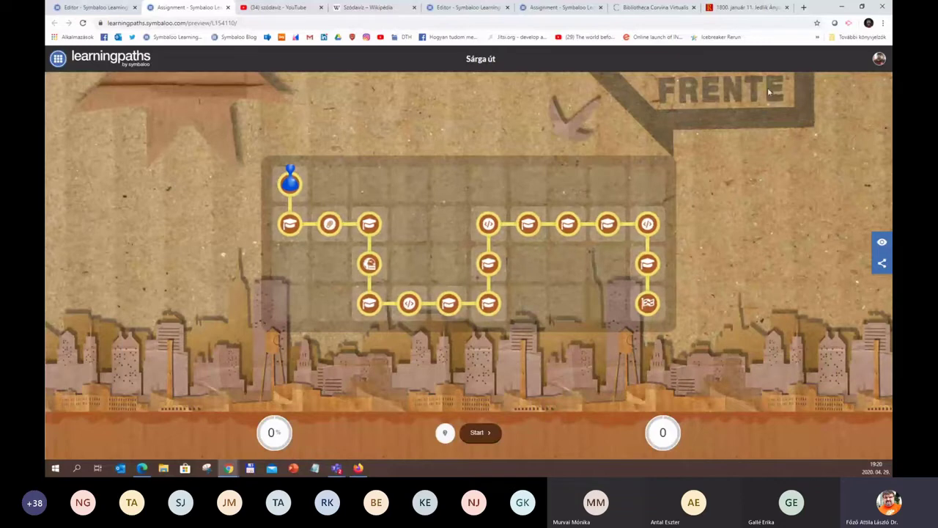
click(882, 264)
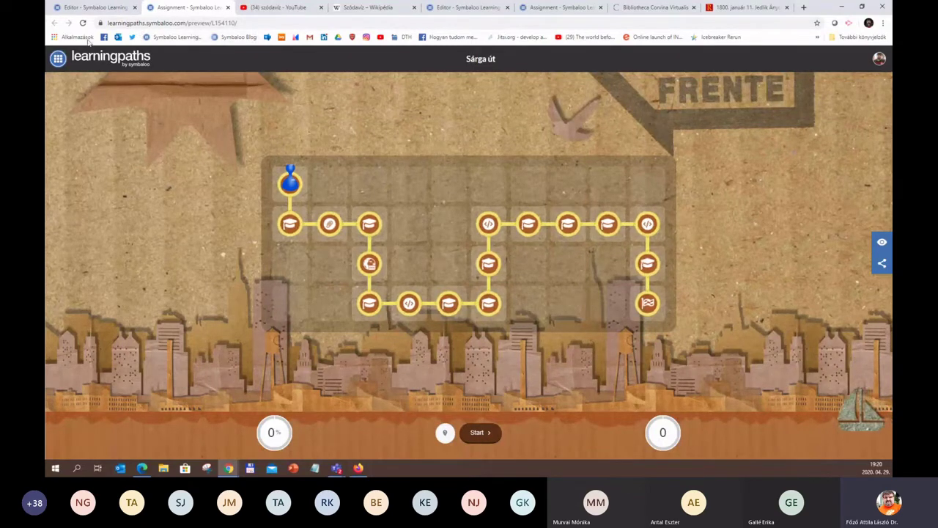
Assign the Sárga út learning path with tracking started, and copy the assignment's access code
click(95, 8)
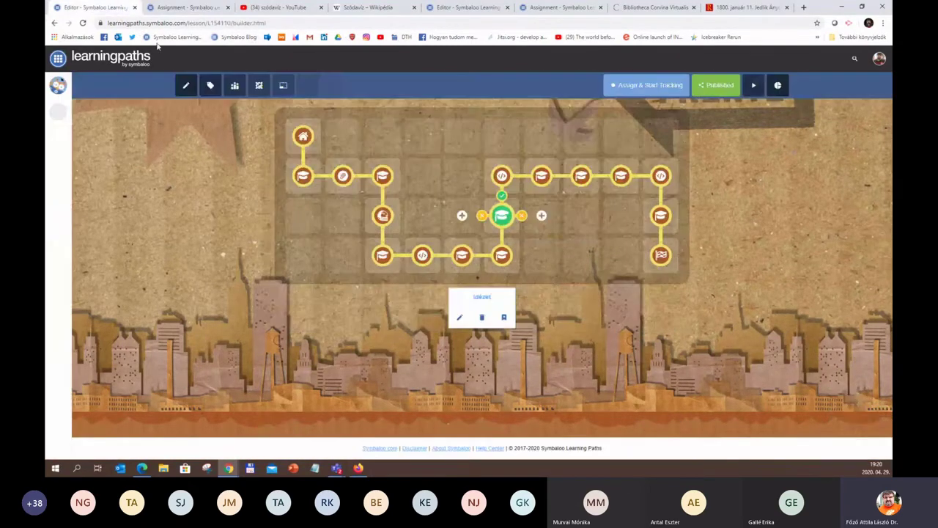
click(668, 86)
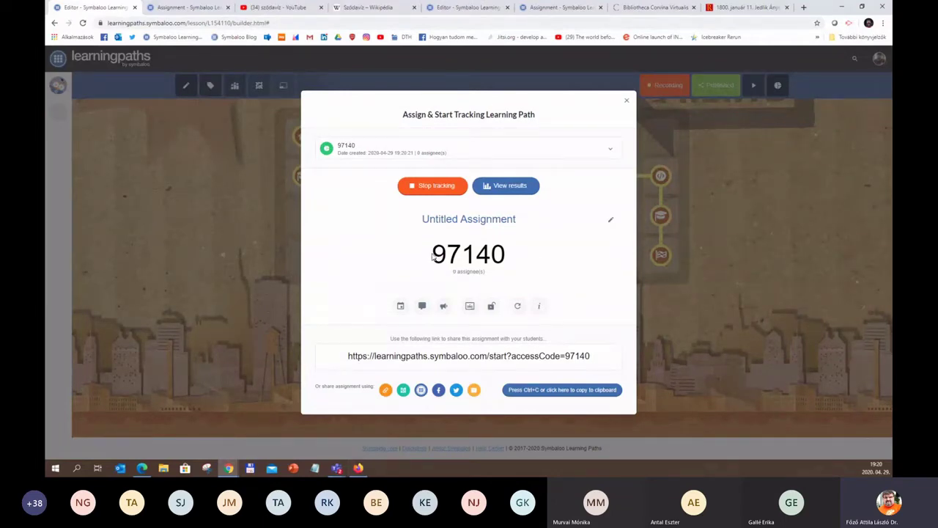
drag(433, 253, 508, 262)
key(ctrl+c)
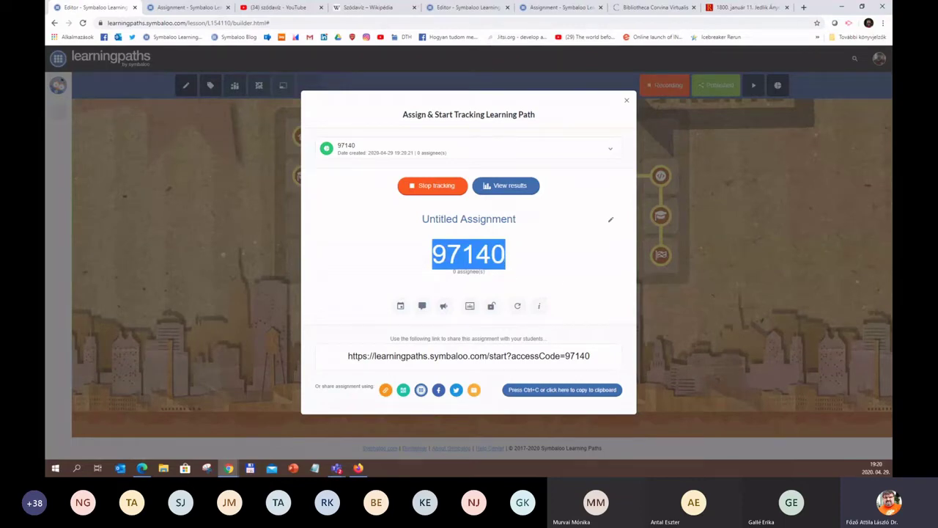
Switch to Firefox and join the assignment as a student by pasting the session access code
key(alt+Tab)
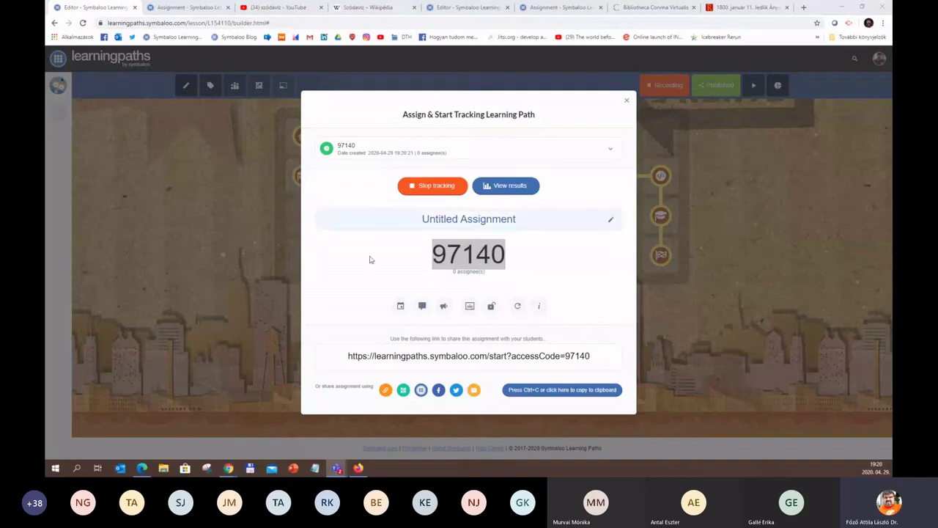
click(358, 469)
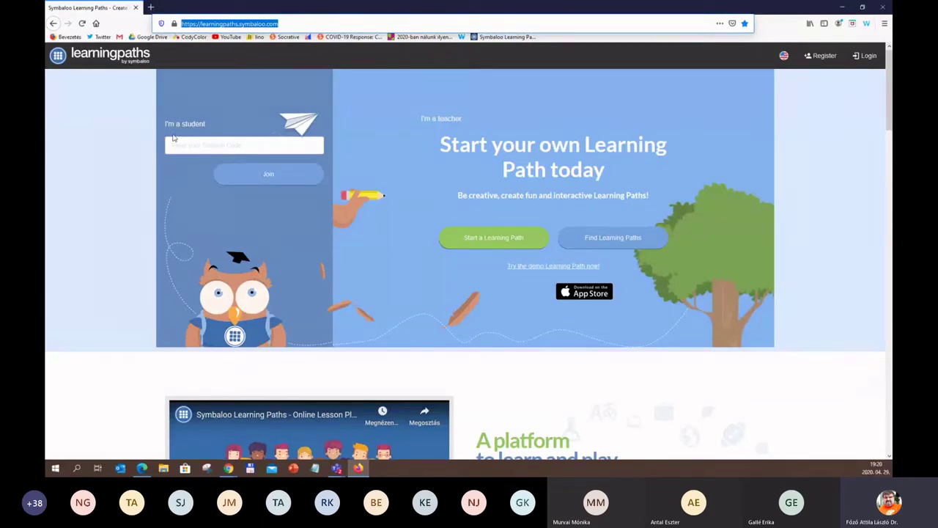
click(248, 148)
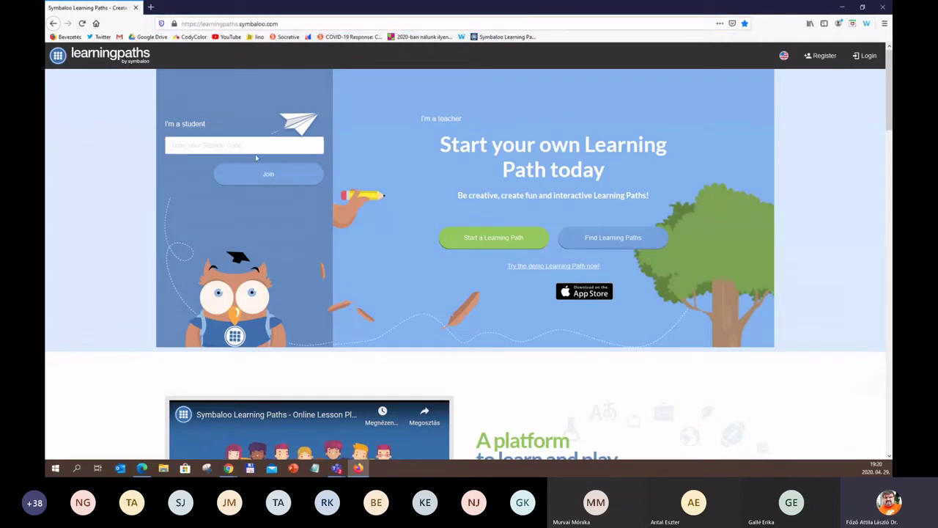
key(ctrl+v)
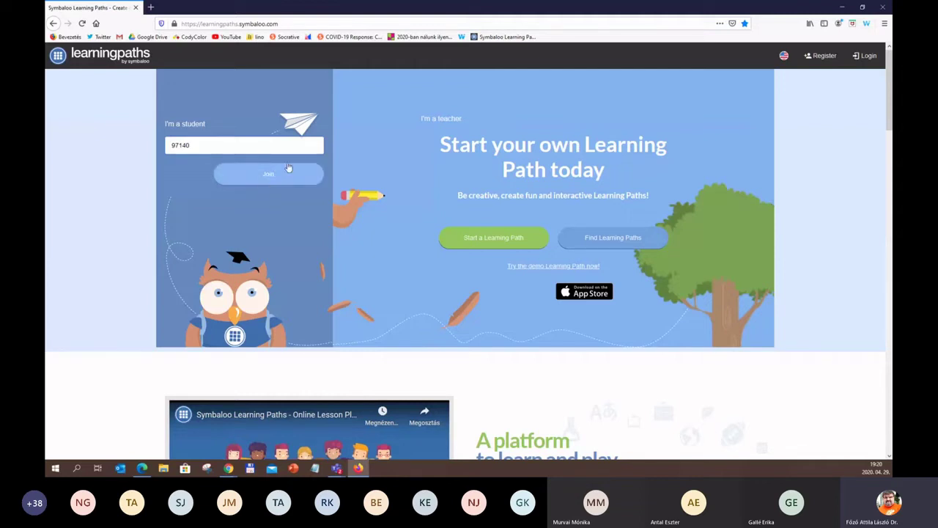
click(274, 184)
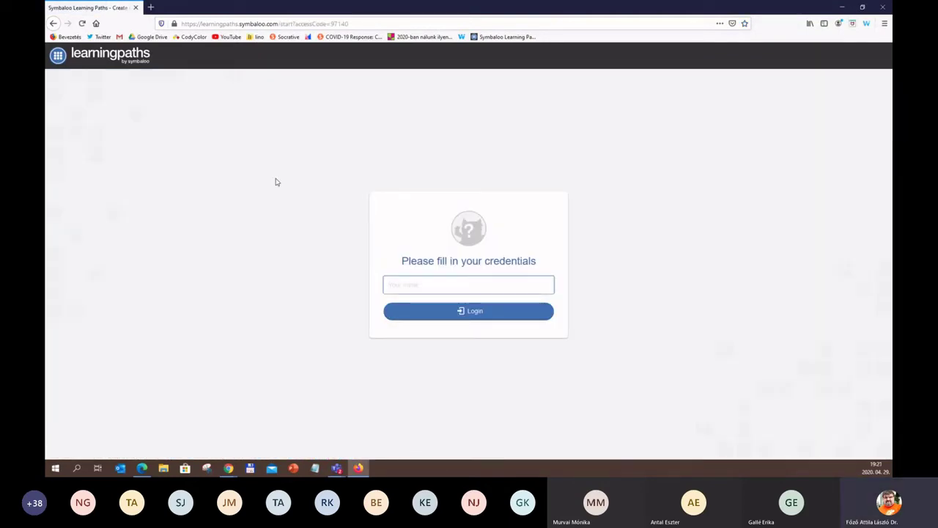
Fill in the student's name and log in to the assignment
click(467, 288)
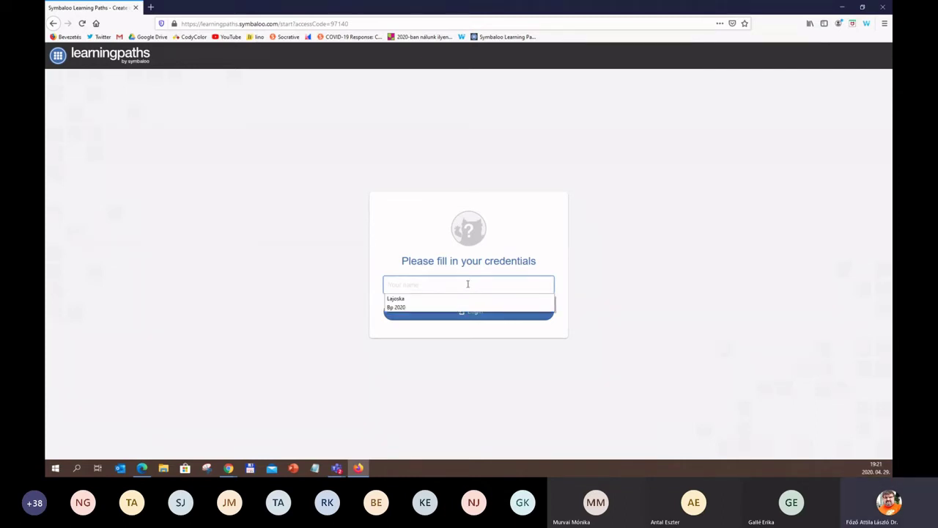
text(Kázmér)
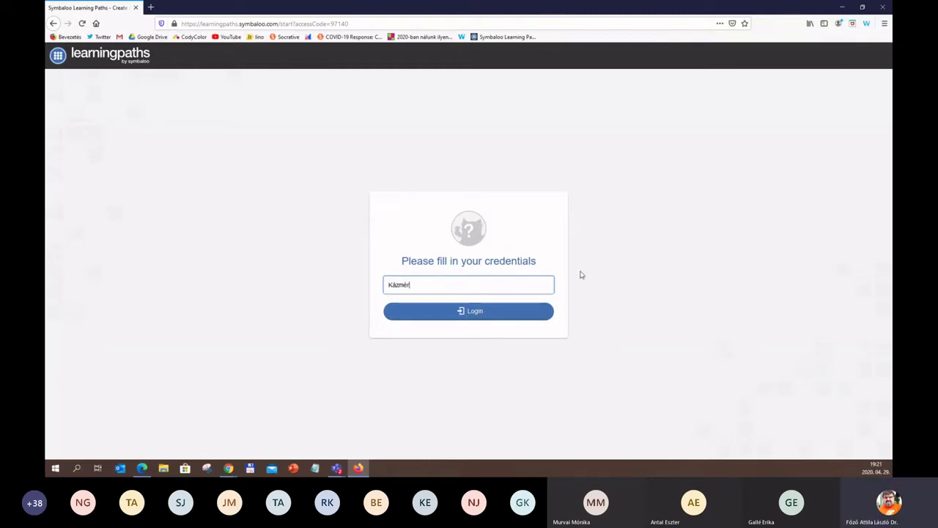
click(486, 318)
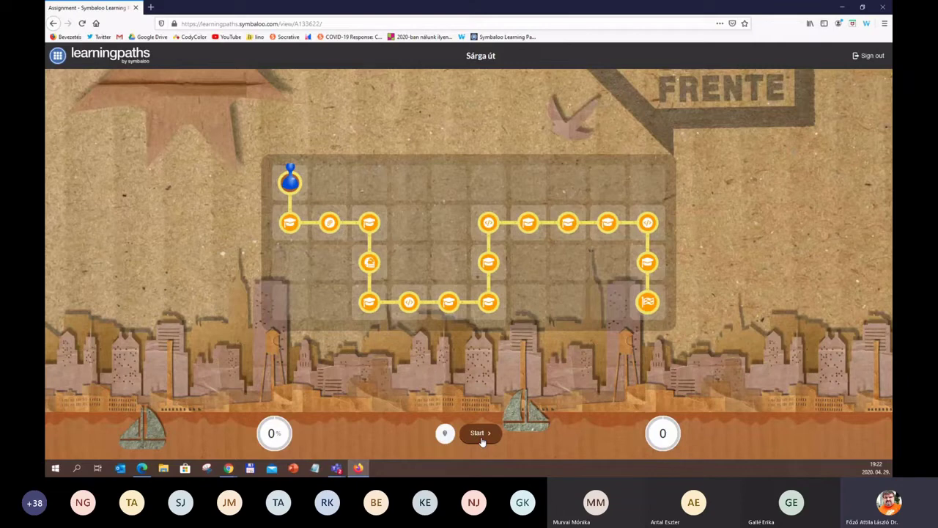
Start the Sárga út path, accept the learning goal, and proceed through the introduction and the Bölcs step with its portrait
click(481, 438)
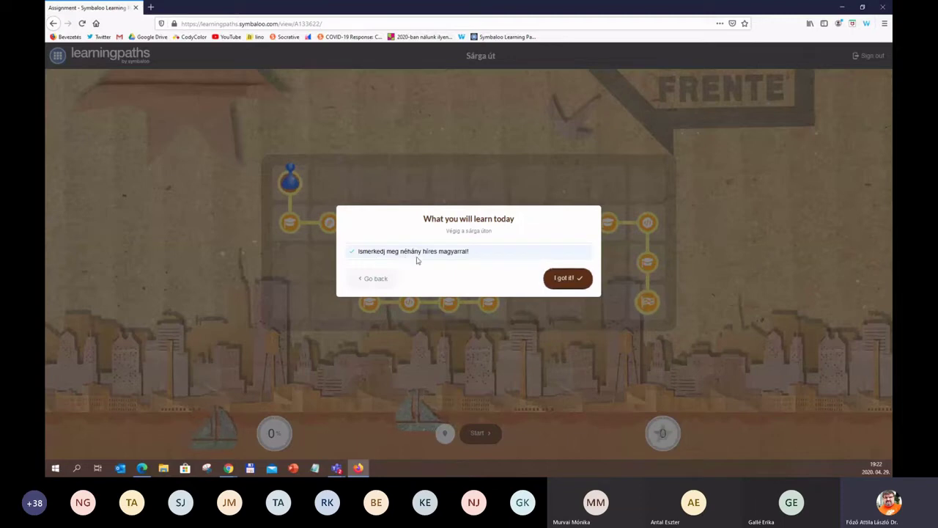
click(576, 282)
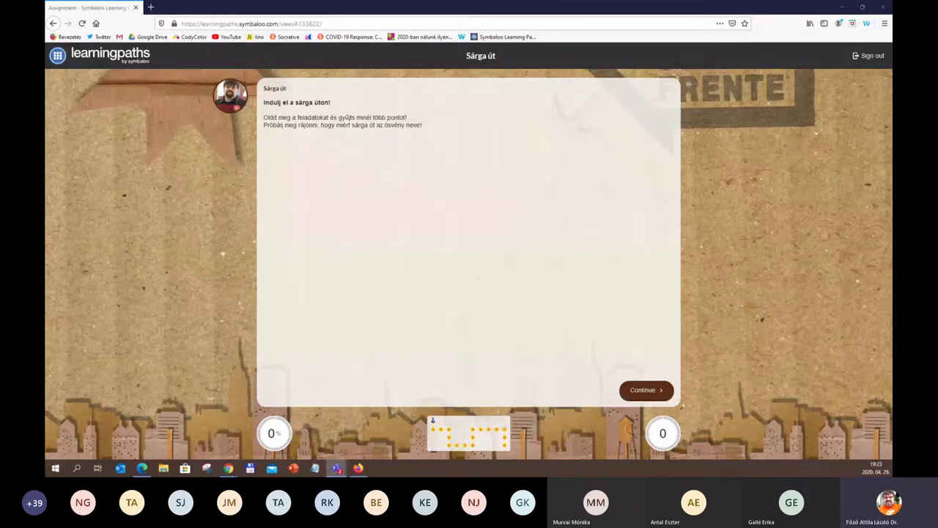
click(646, 391)
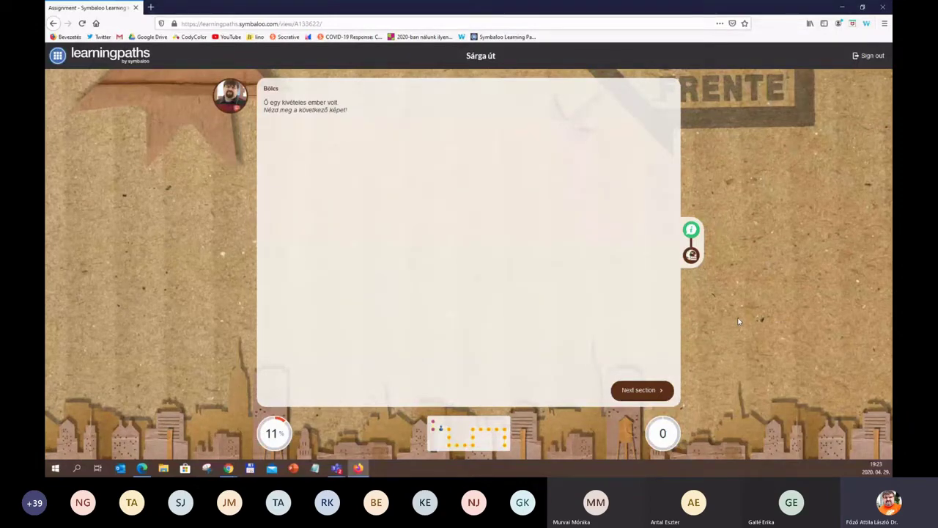
click(641, 393)
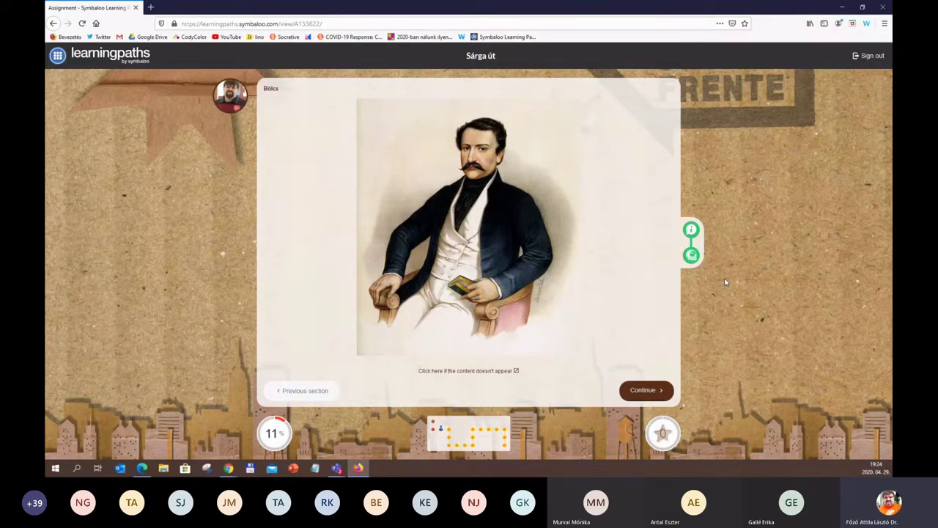
click(642, 391)
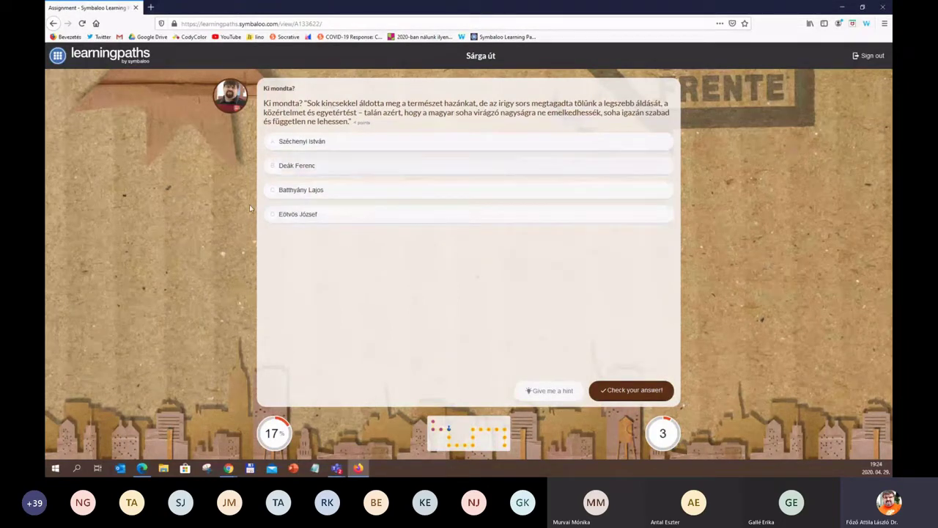
Try Eötvös József as the answer to the "Ki mondta?" question and have it checked
click(321, 215)
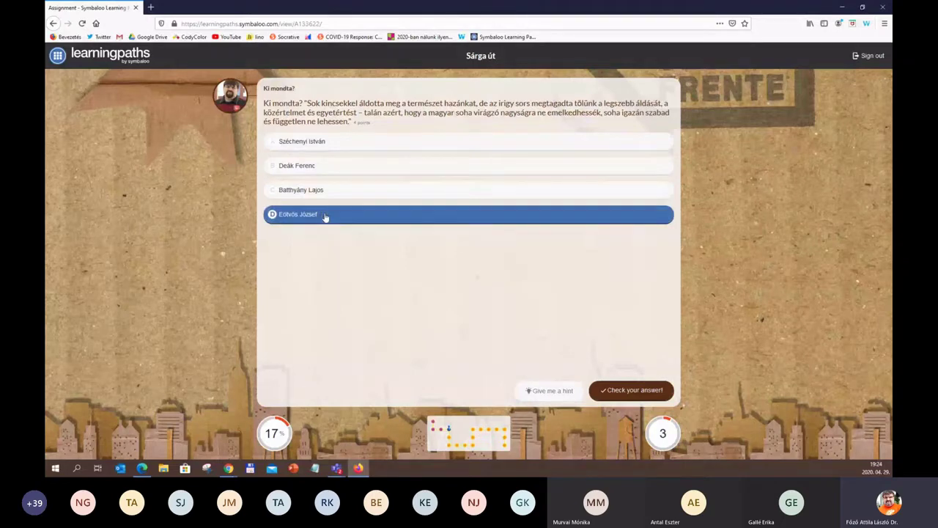
click(325, 216)
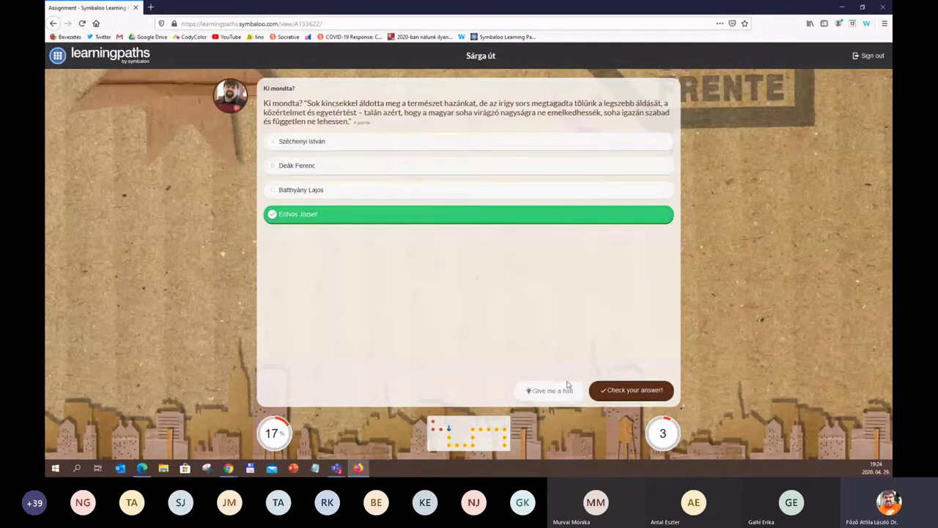
click(655, 392)
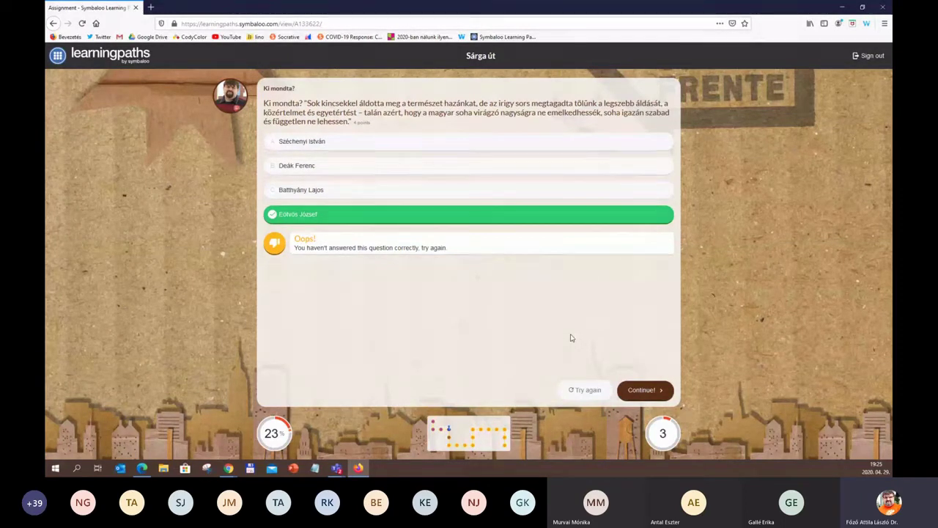
Retry the "Ki mondta?" question with a hint, and submit Deák Ferenc as the answer
click(580, 391)
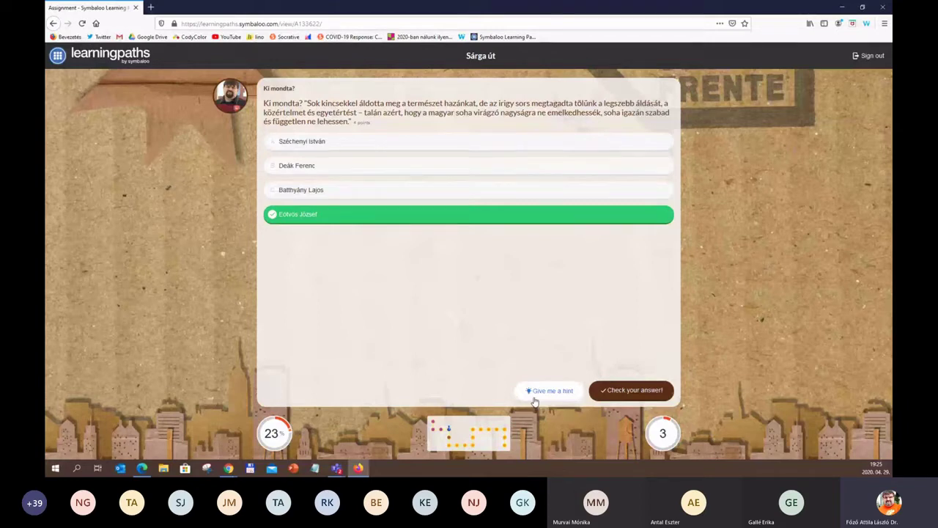
click(551, 396)
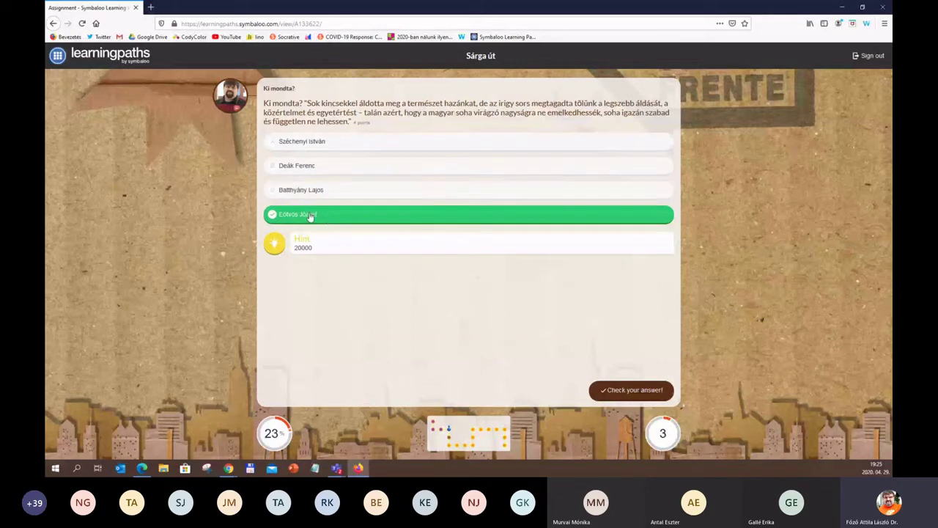
click(329, 171)
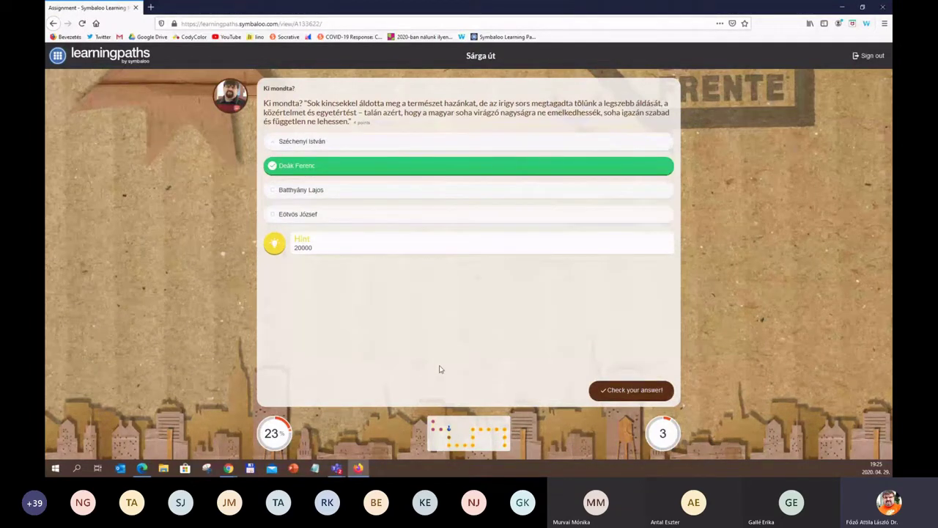
click(625, 393)
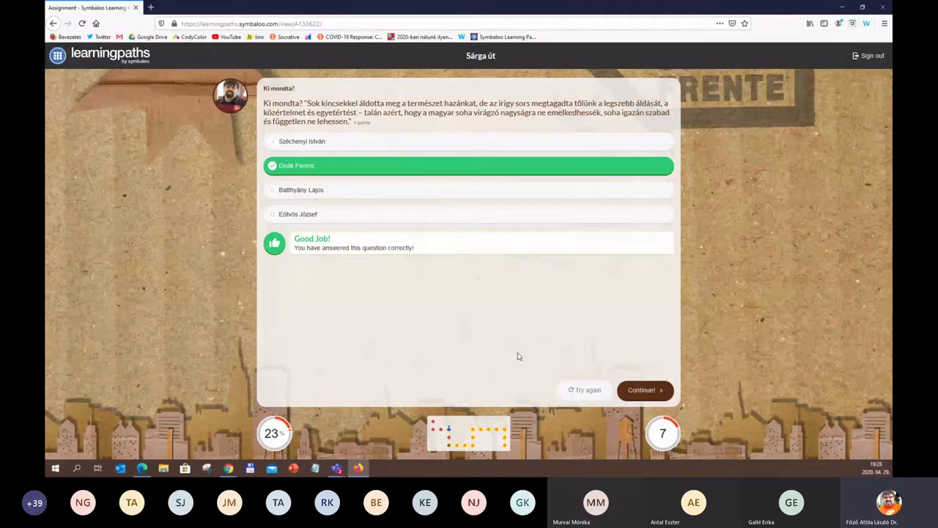
Continue to the Endre step and open its section with the embedded Wikipedia article
click(641, 390)
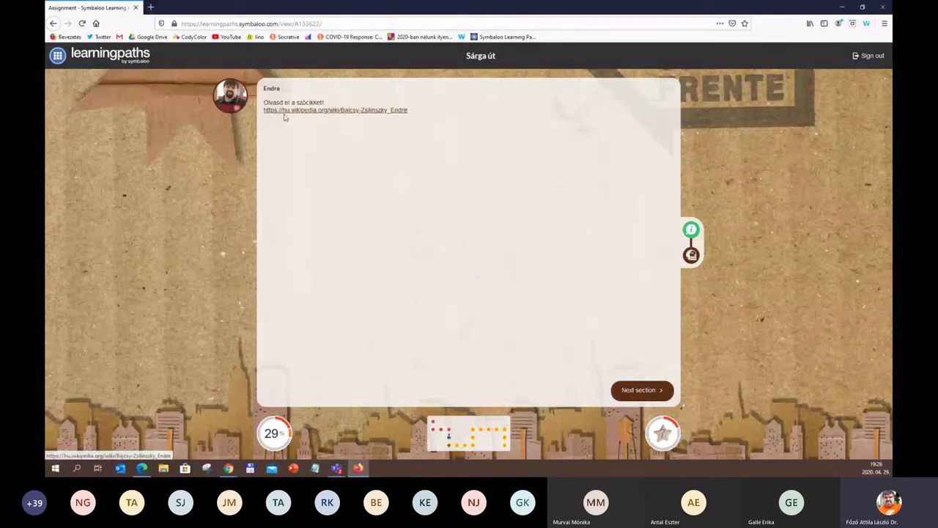
click(643, 392)
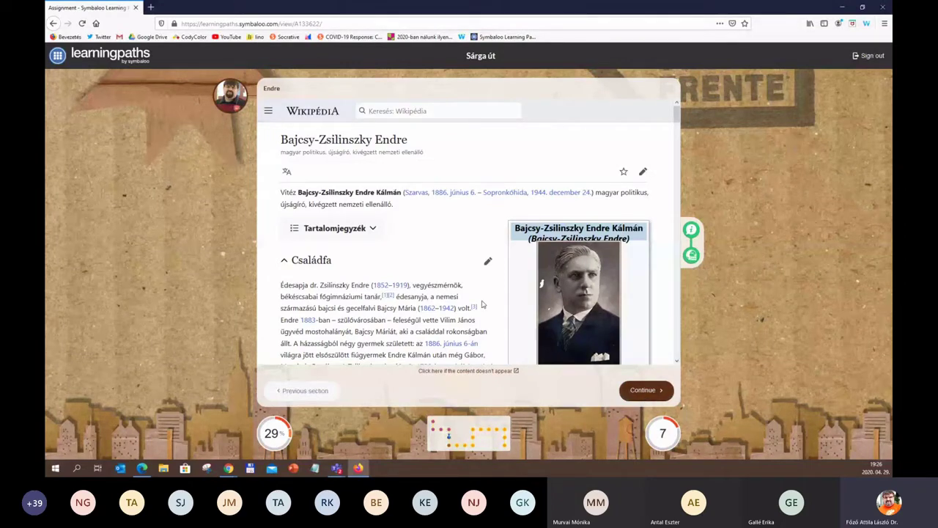
Look through the embedded Wikipedia article on Bajcsy-Zsilinszky Endre and continue along the path
scroll(482, 304, down, 2)
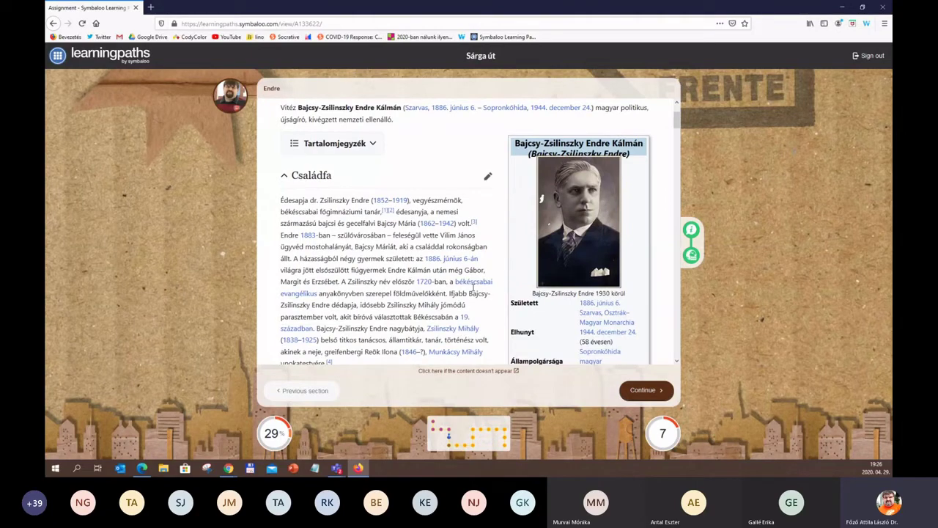
scroll(475, 286, down, 5)
scroll(476, 284, down, 3)
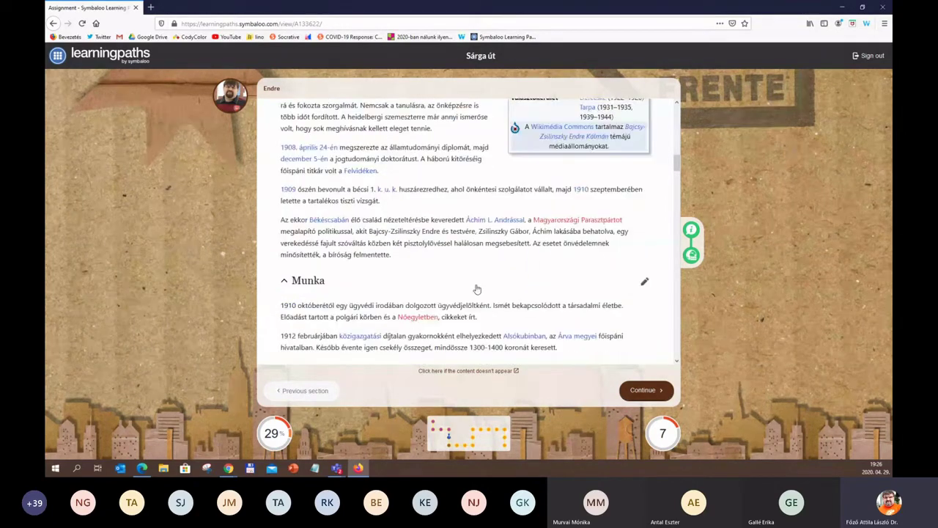
scroll(480, 285, up, 4)
scroll(483, 286, up, 3)
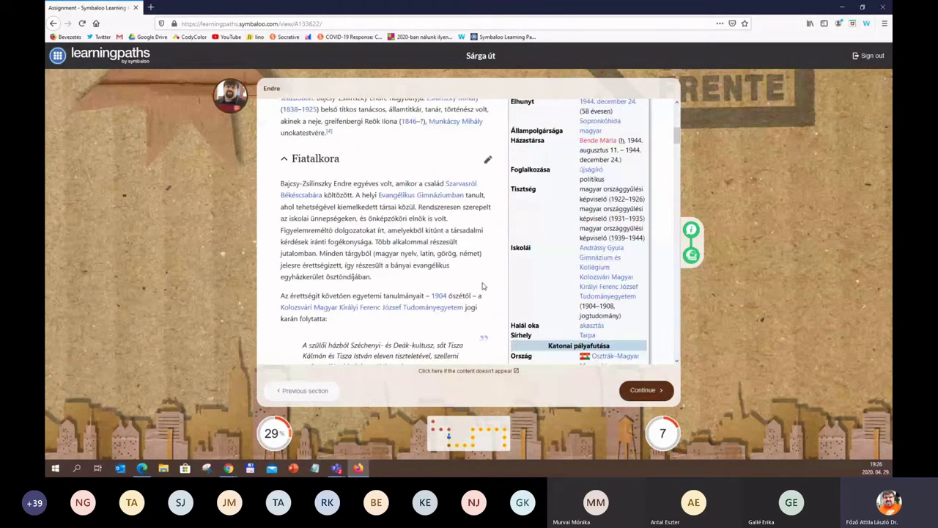
scroll(483, 285, up, 5)
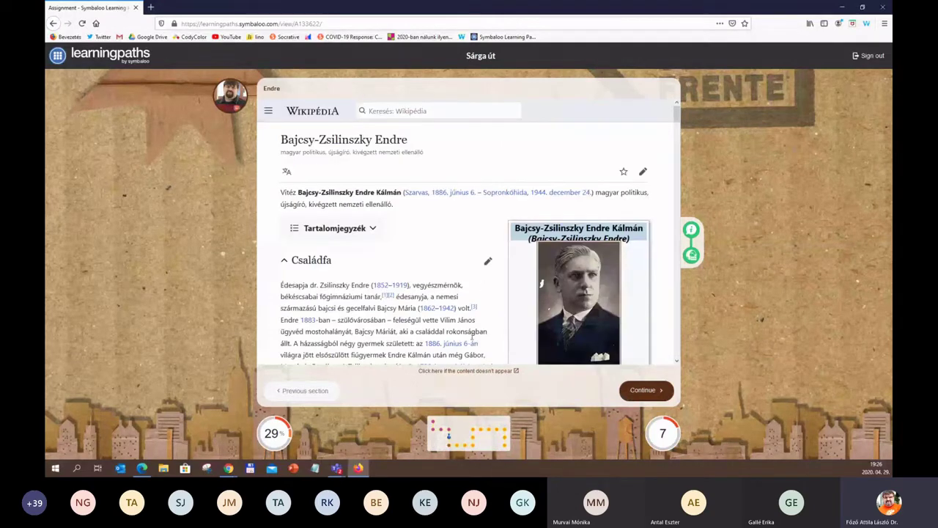
click(650, 394)
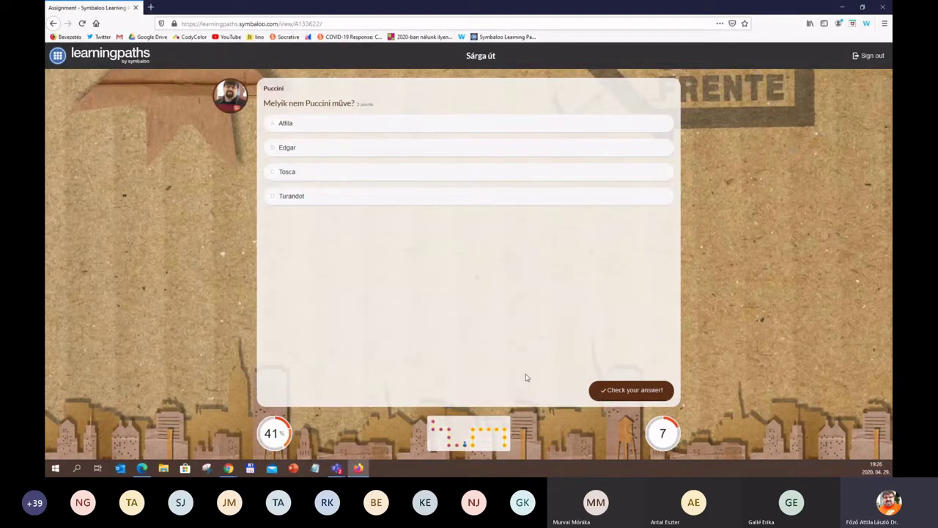
Return to the Endre step through the path overview and continue past its Wikipedia article to the "Melyik igaz?" question
click(458, 445)
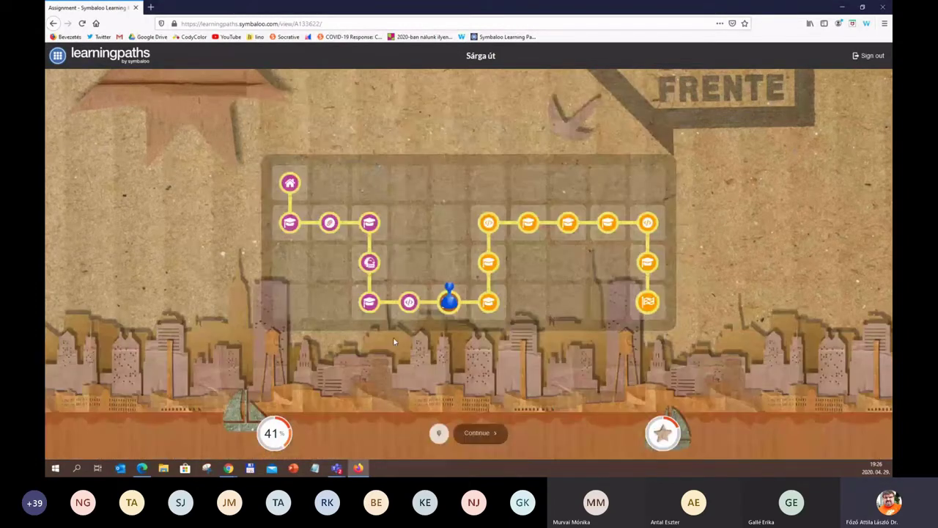
click(370, 264)
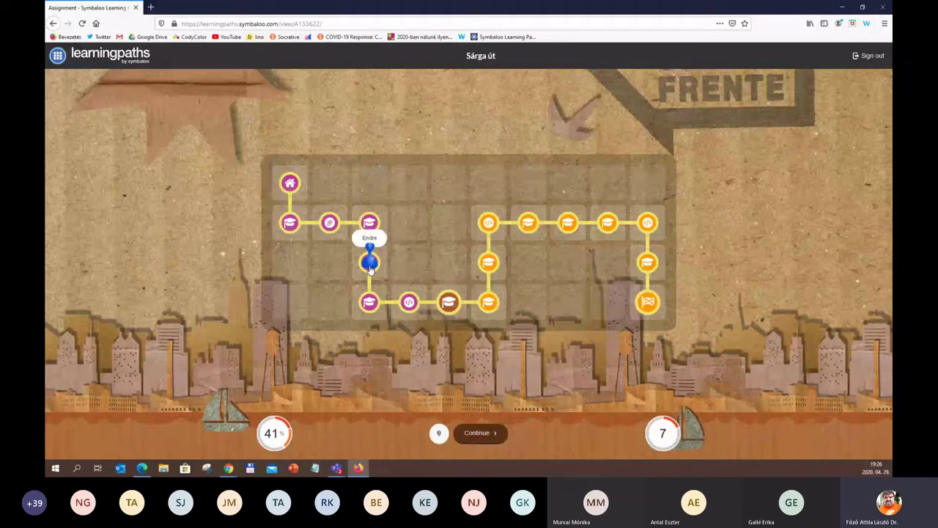
click(469, 432)
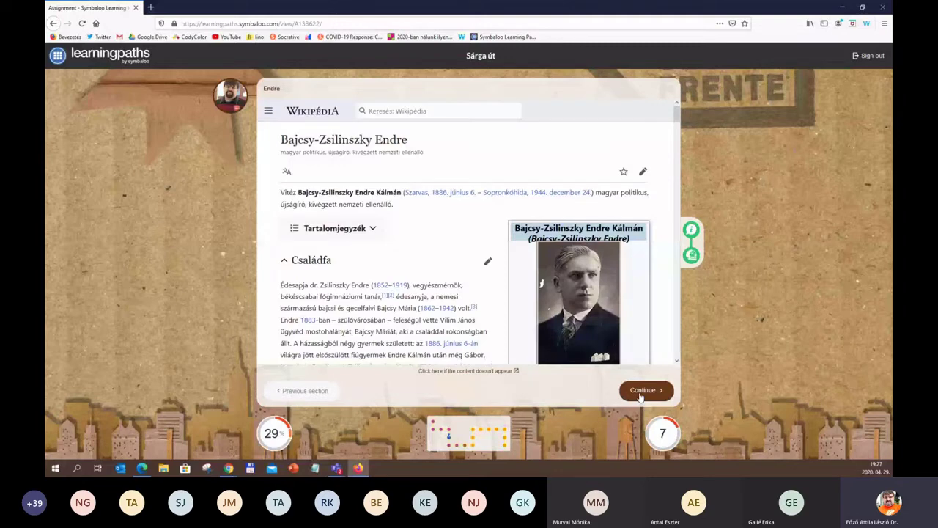
click(642, 391)
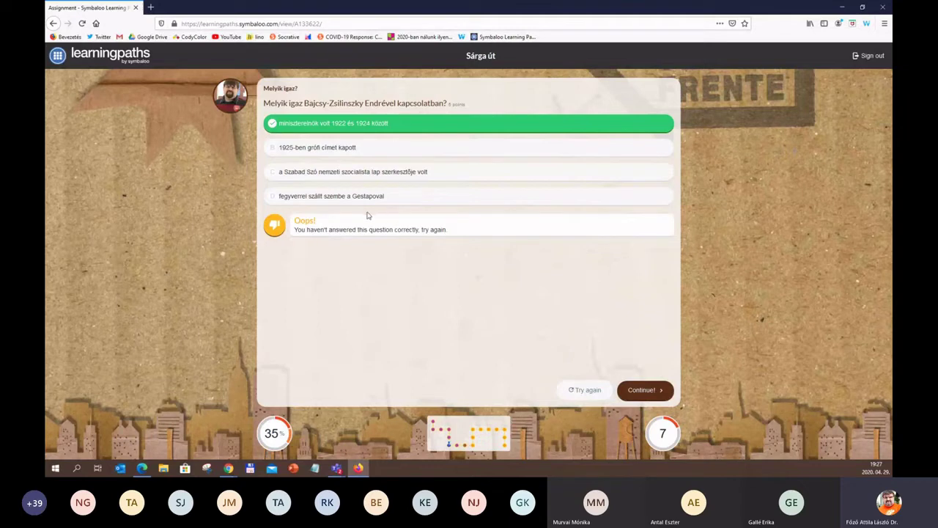
Move on from the "Melyik igaz?" question and go through the Luciano step with its Pavarotti video
click(644, 391)
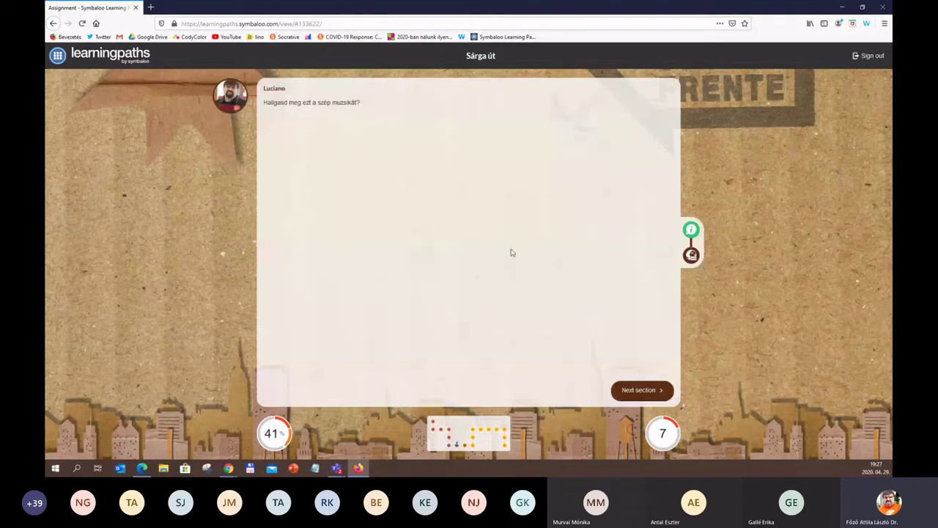
click(642, 398)
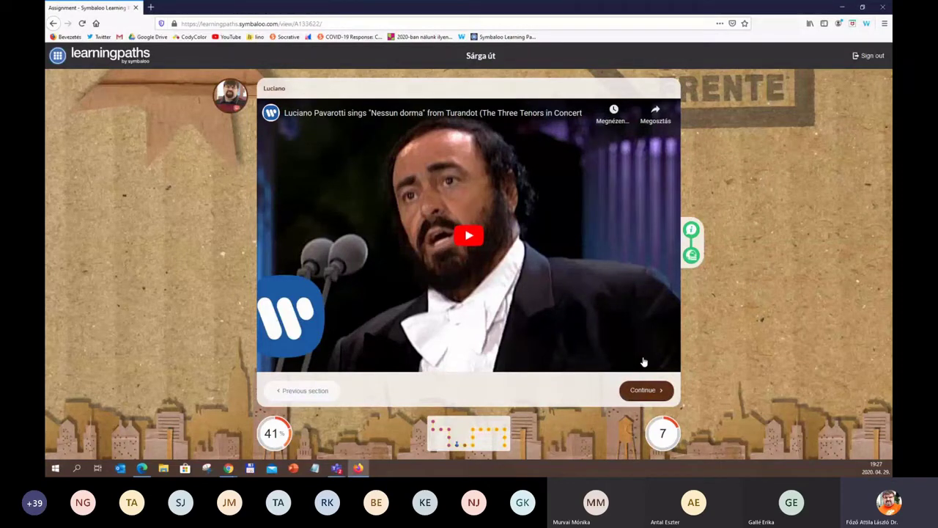
click(648, 394)
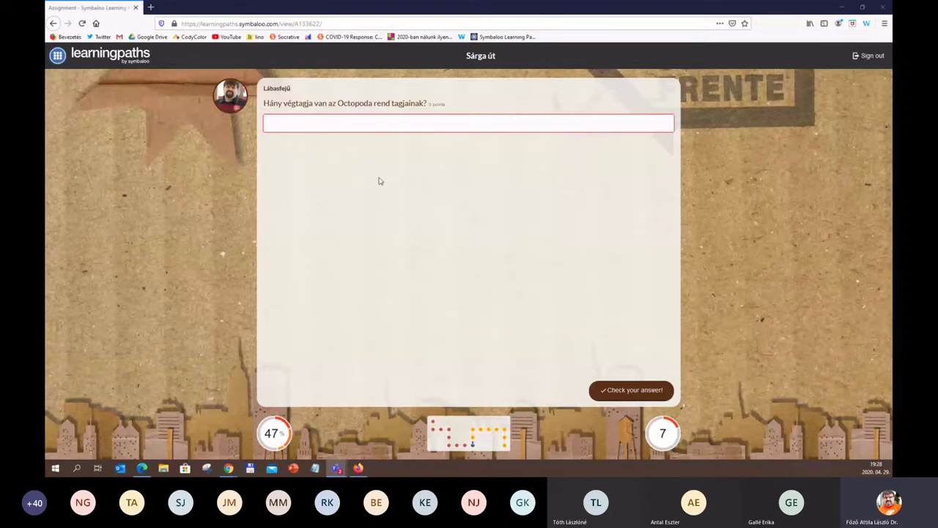
Deny the participant's screen control request, submit 8 as the answer to the Lábasfejű question, and continue to the Idézet step
click(412, 122)
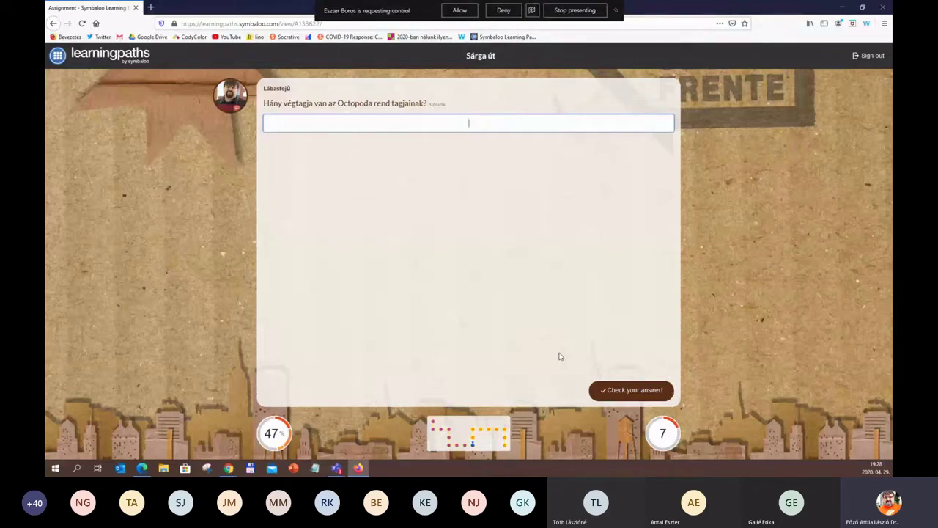
click(513, 11)
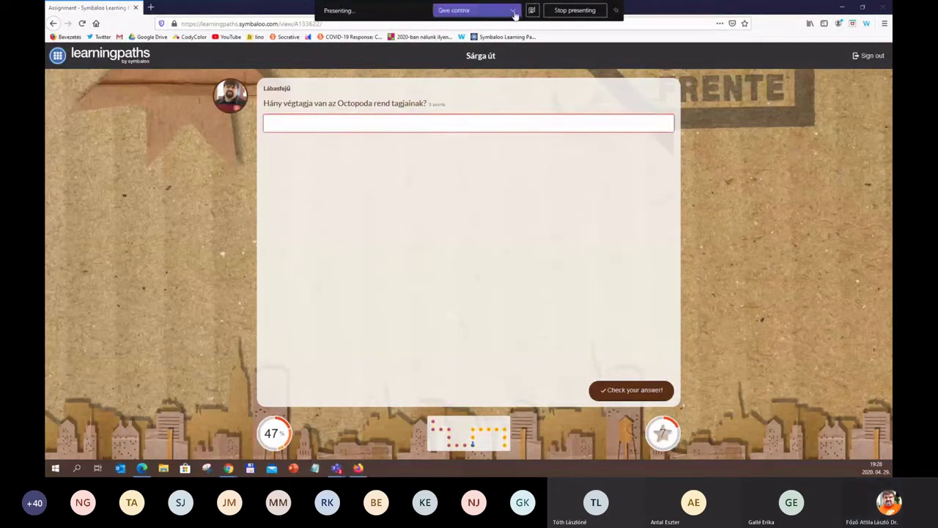
click(545, 128)
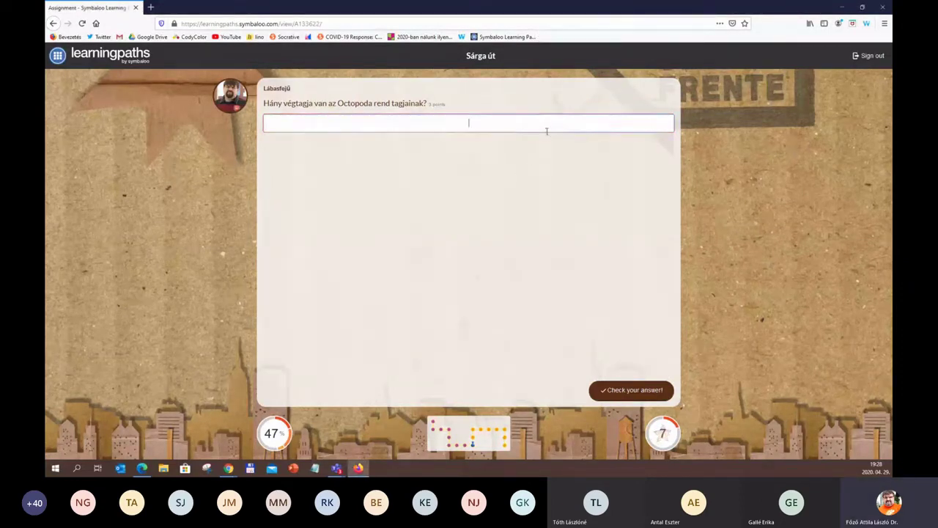
text(8)
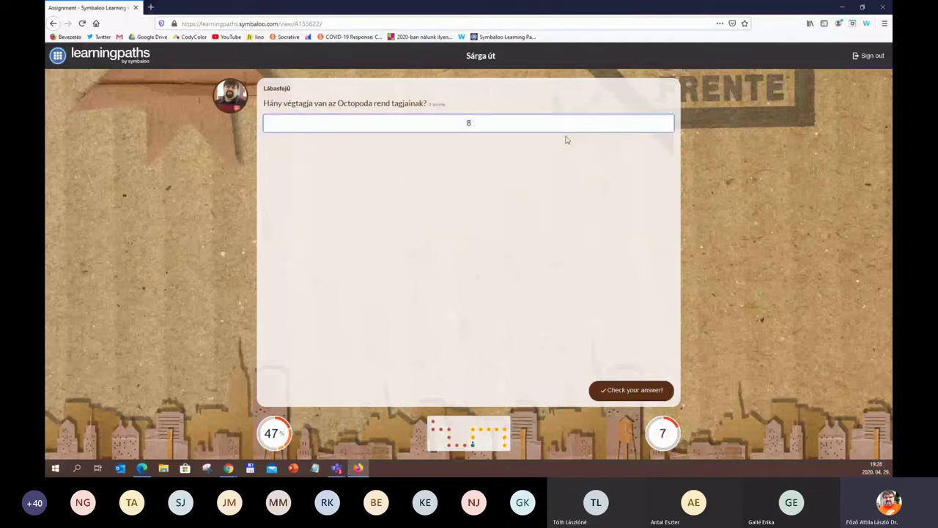
click(619, 392)
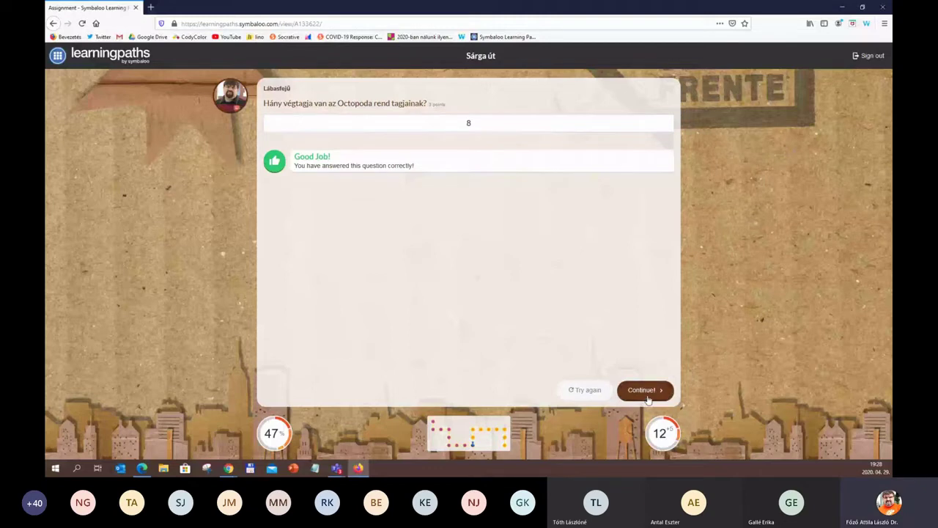
click(645, 390)
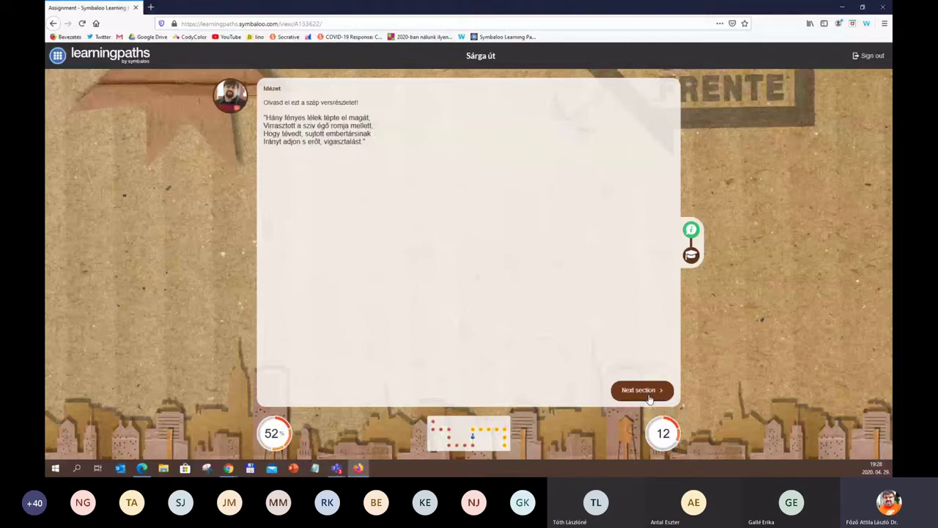
Submit Vörösmarty as the author of the quoted lines in the Idézet step, and continue to the Kórus step
click(642, 390)
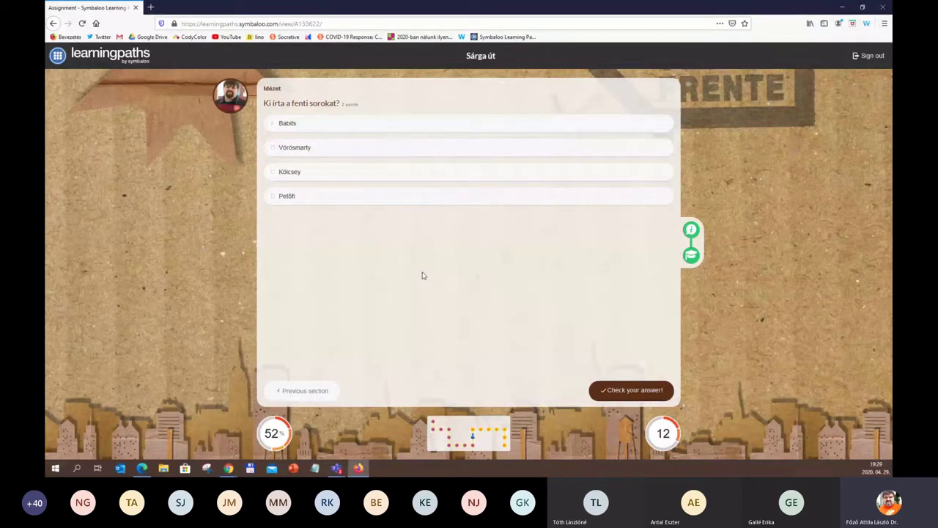
click(387, 155)
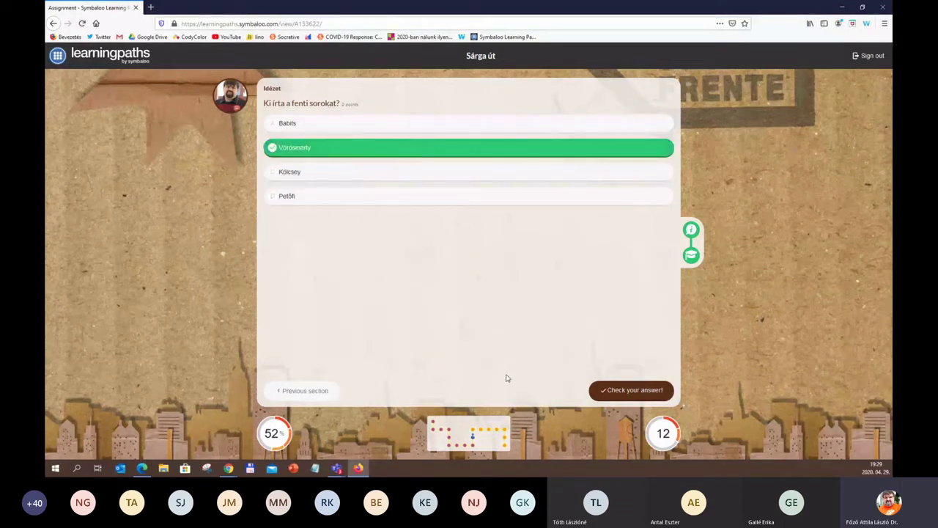
click(610, 392)
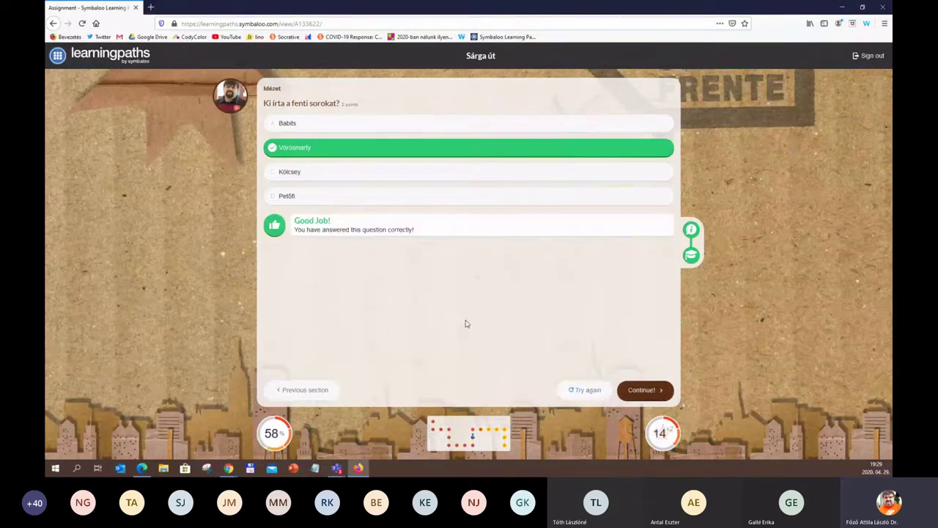
click(639, 392)
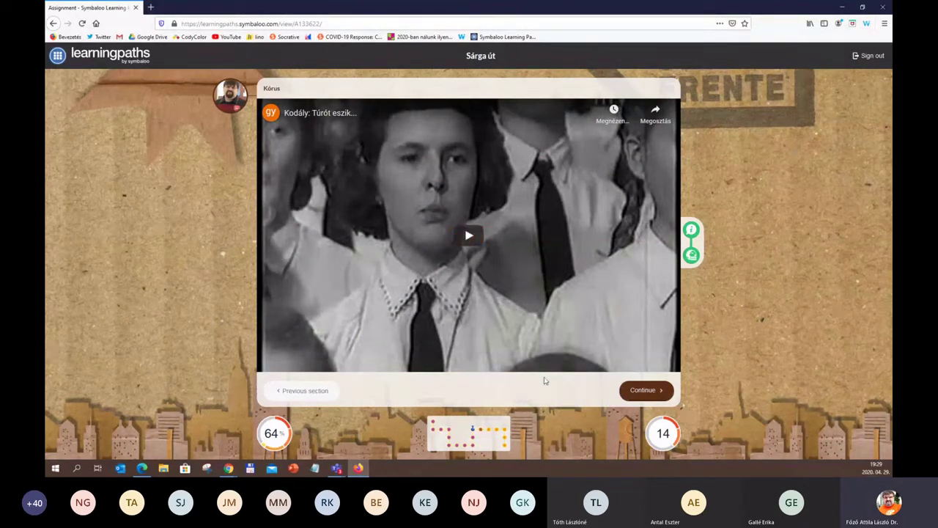
Continue past the Kórus video to the Betűmágus question, submit Kisfaludy Károly as its answer, and move on
click(639, 394)
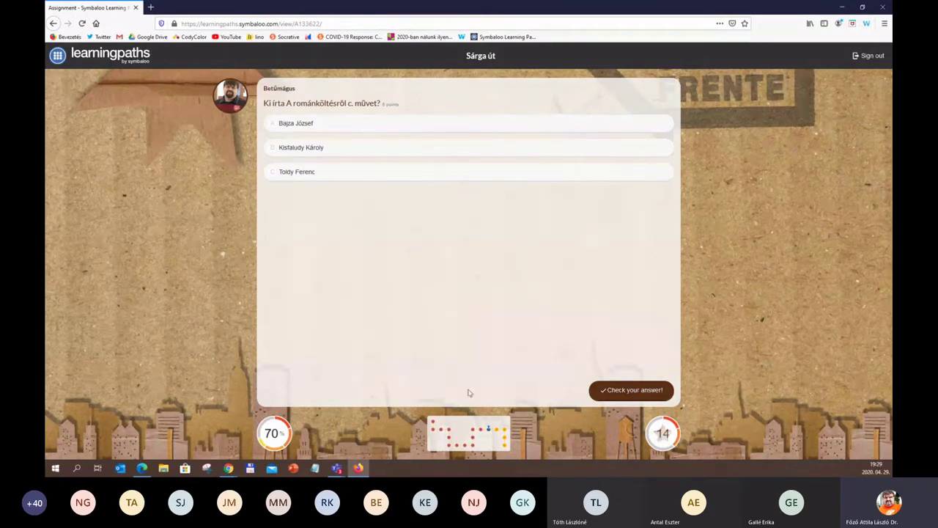
click(333, 119)
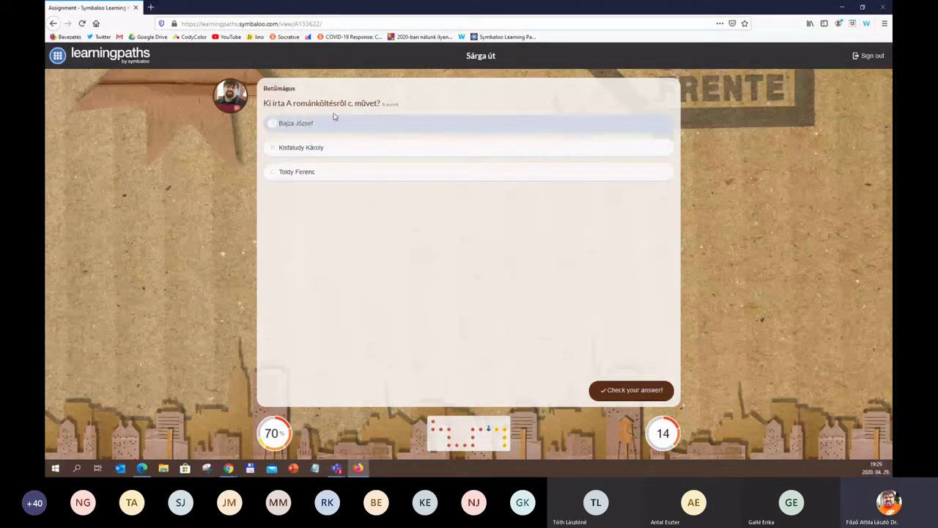
click(371, 172)
click(372, 121)
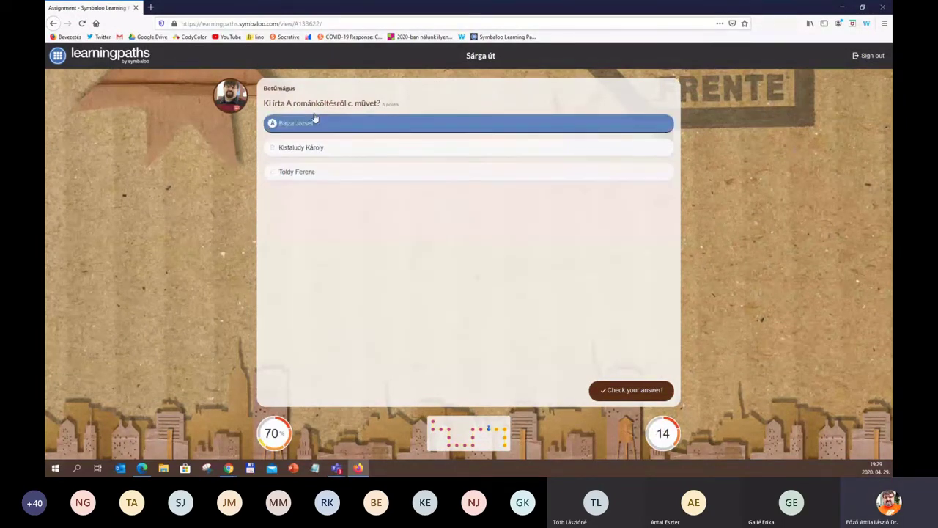
click(320, 149)
click(342, 124)
click(345, 148)
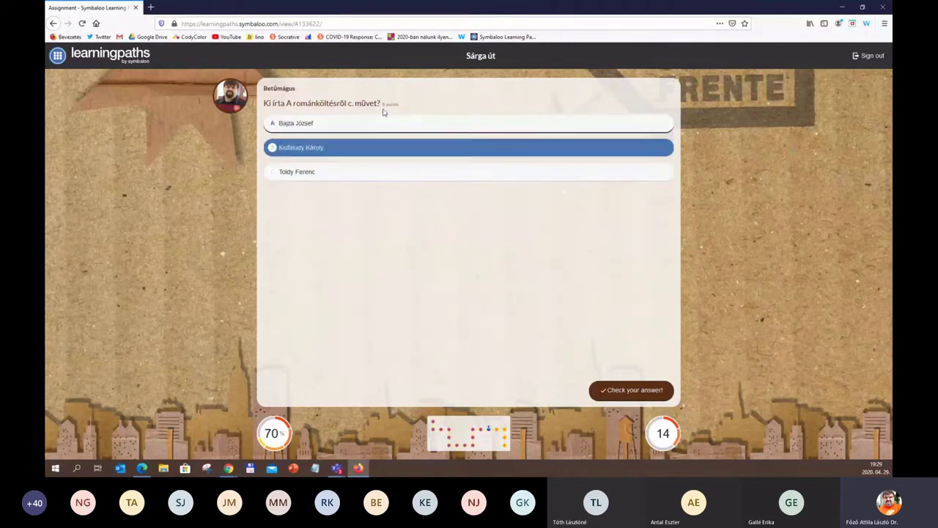
click(352, 173)
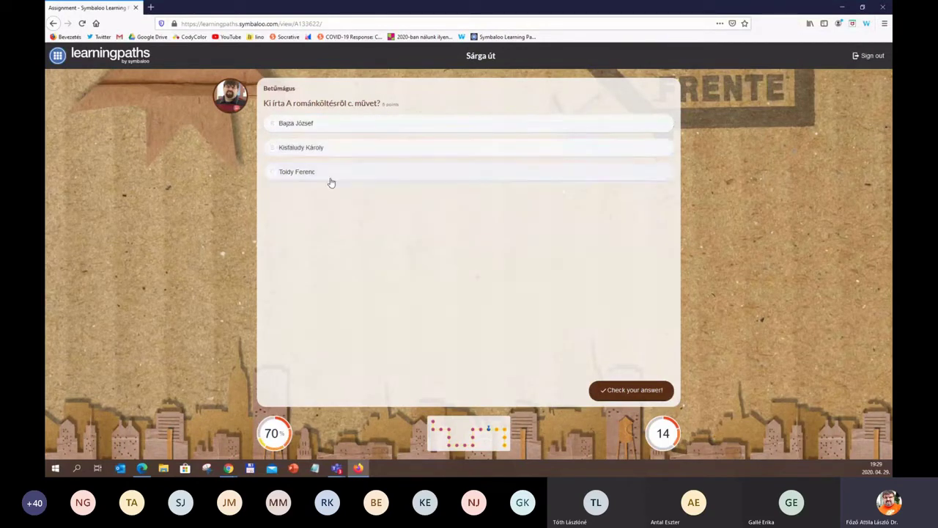
click(331, 150)
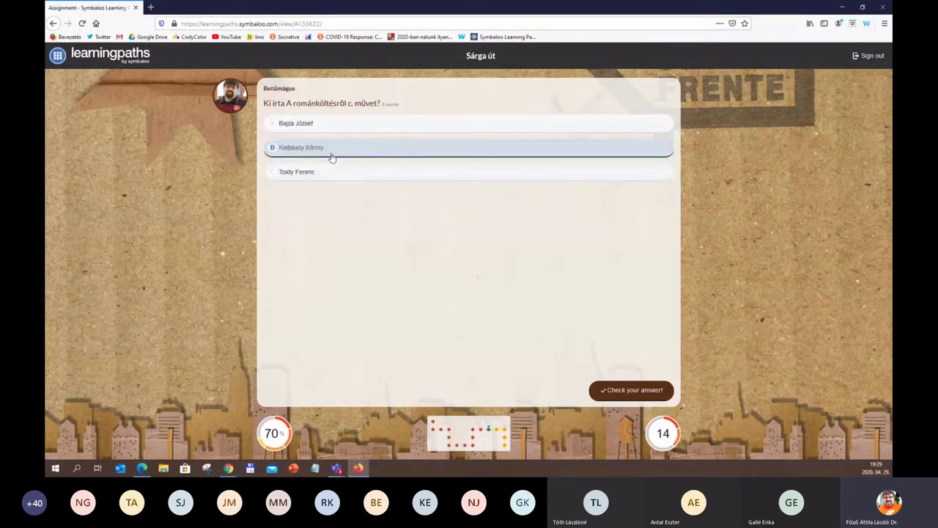
click(610, 393)
click(638, 390)
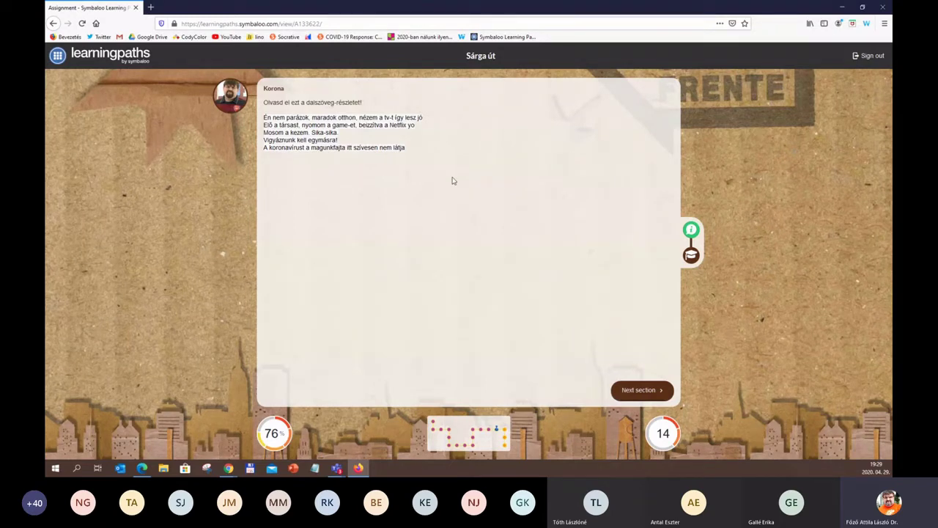
Go from the lyrics excerpt to the Korona question and submit Hősök as the hip-hop group
click(619, 390)
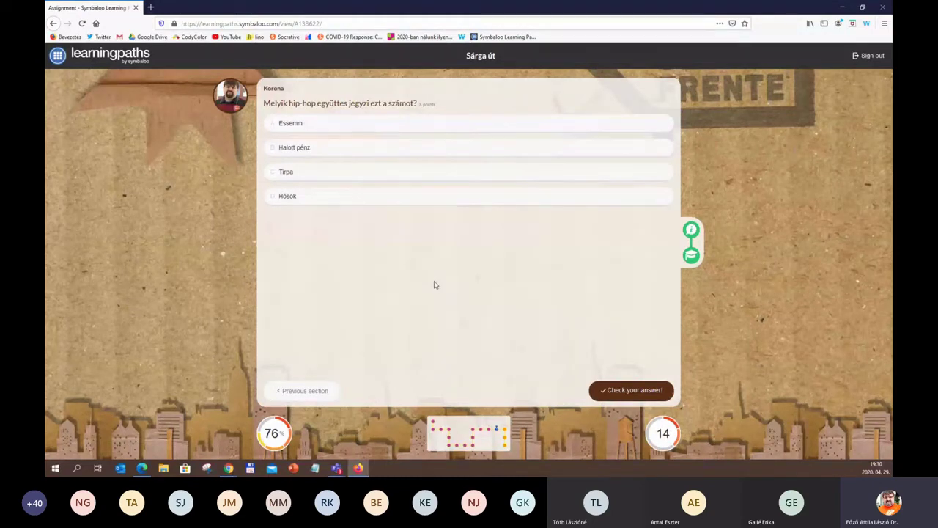
click(310, 203)
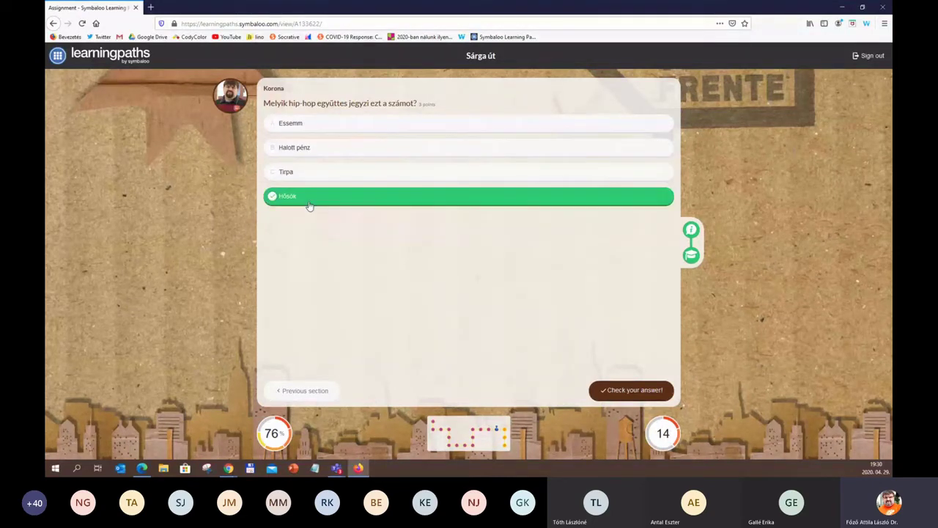
click(615, 395)
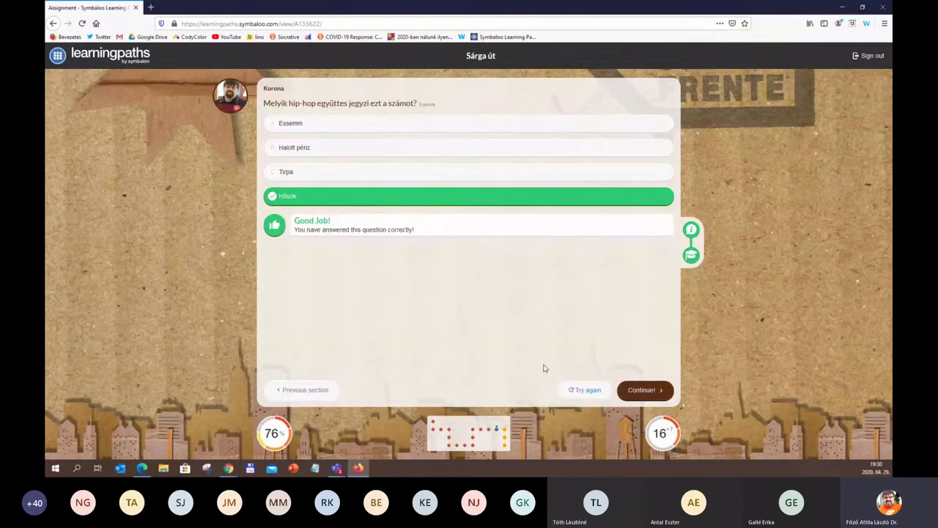
Go through the #vigyázzunkegymásra step with its Hősök video and continue to the Forró step
click(634, 392)
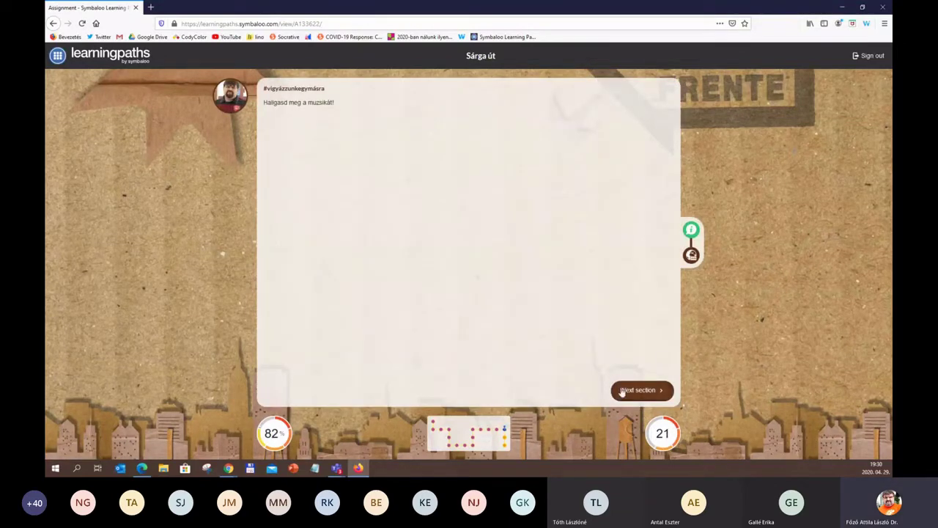
click(639, 390)
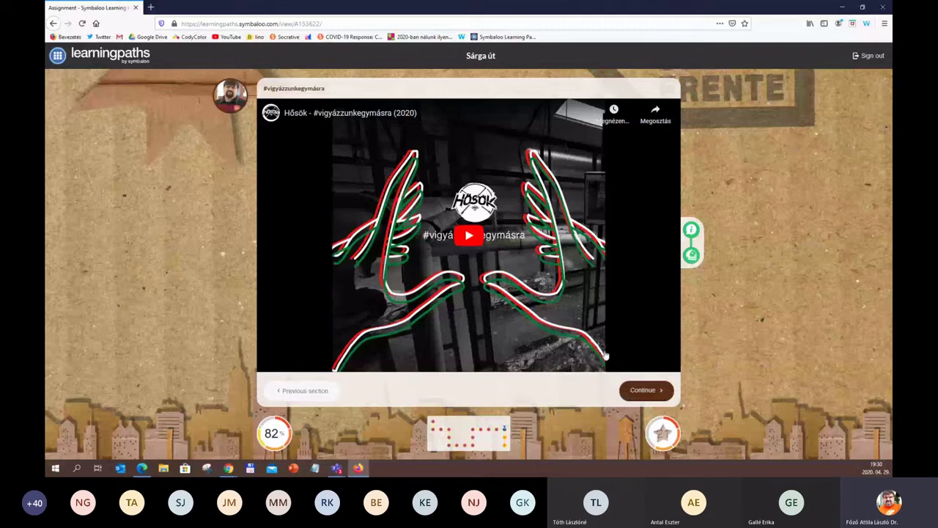
click(634, 395)
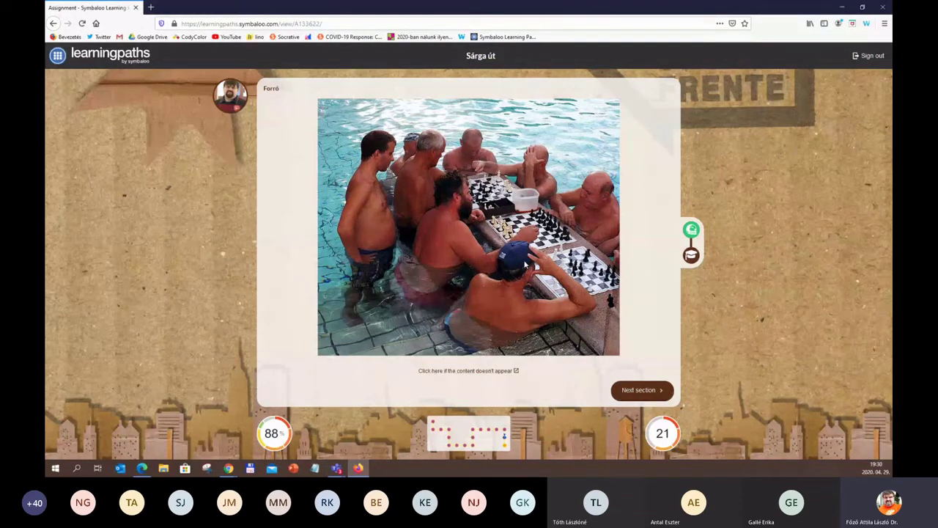
Go from the Forró picture to its question and submit Szecska as the nickname of the place
click(692, 255)
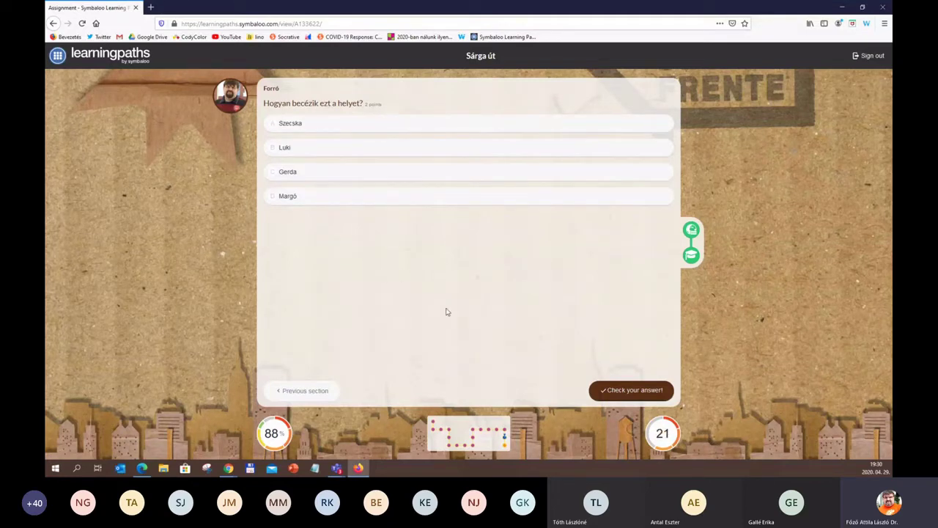
click(316, 147)
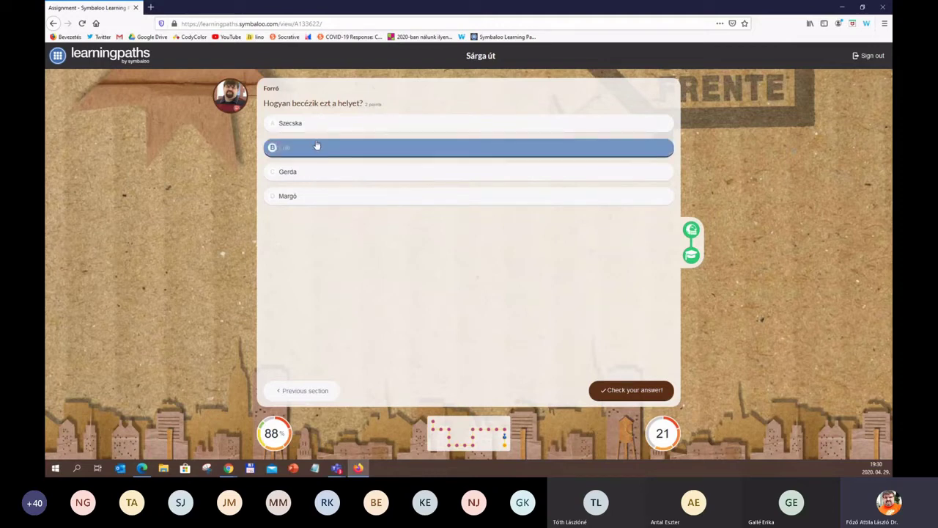
click(317, 127)
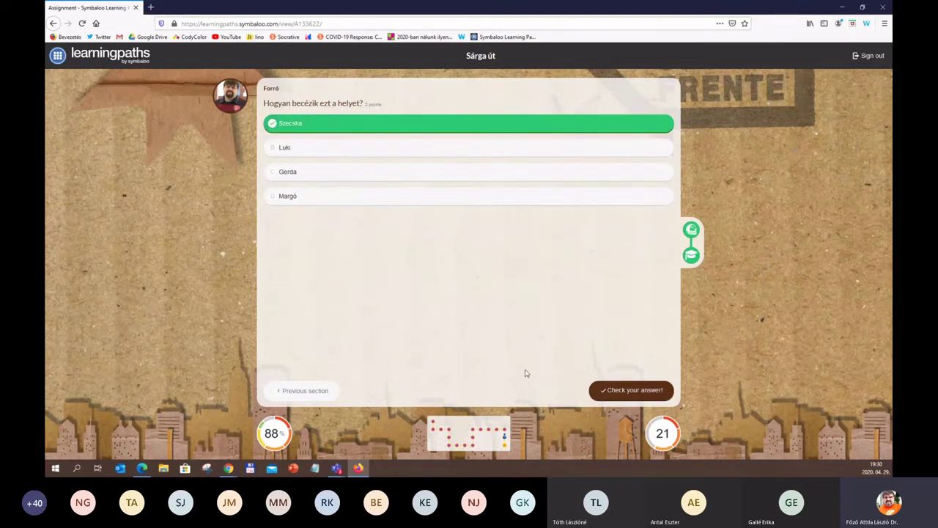
click(628, 392)
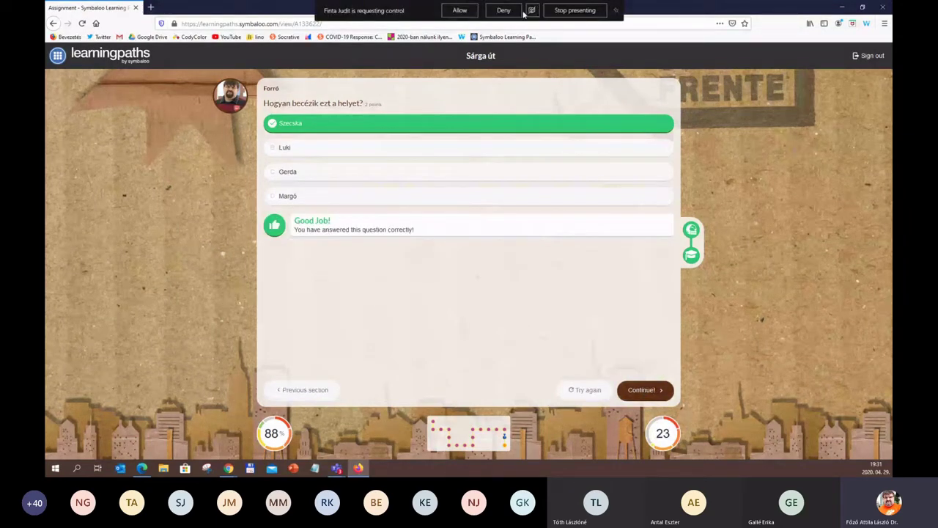
Deny the participant's request for screen control, and finish the learning path, closing its completion summary
click(505, 9)
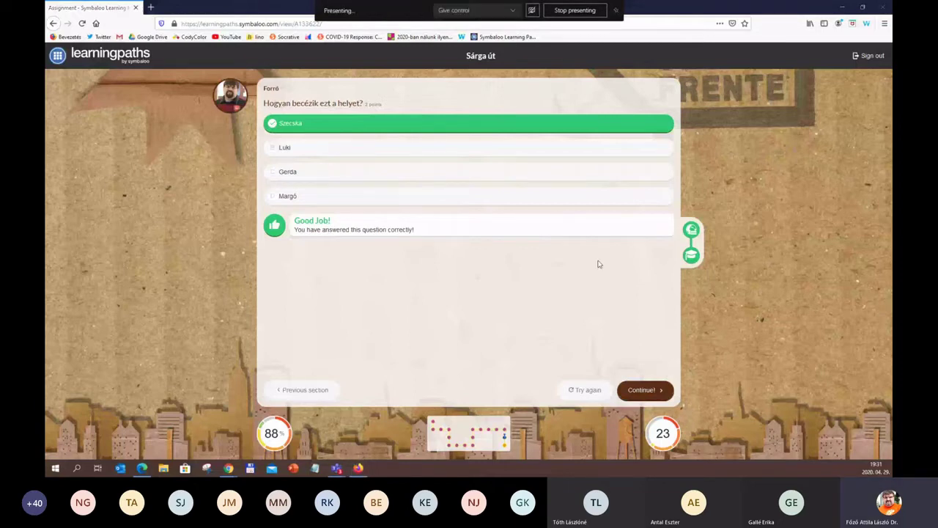
click(640, 389)
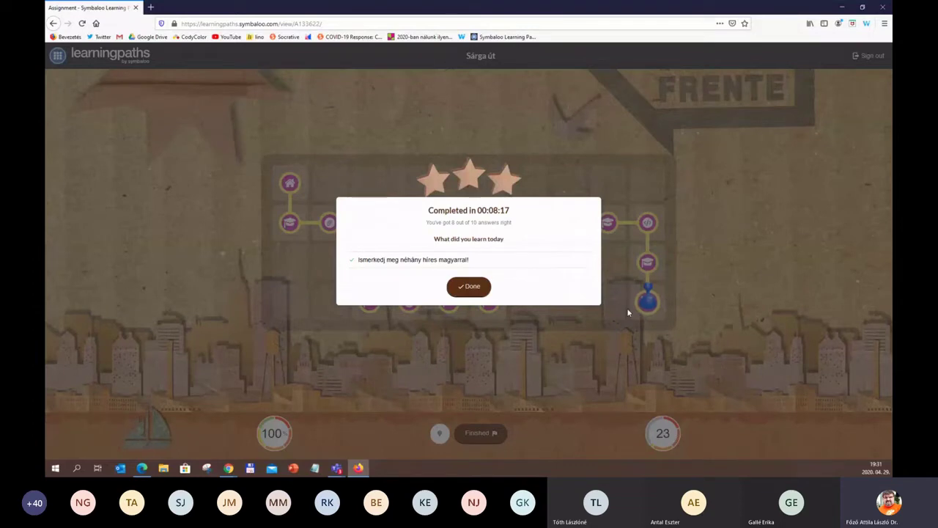
click(469, 286)
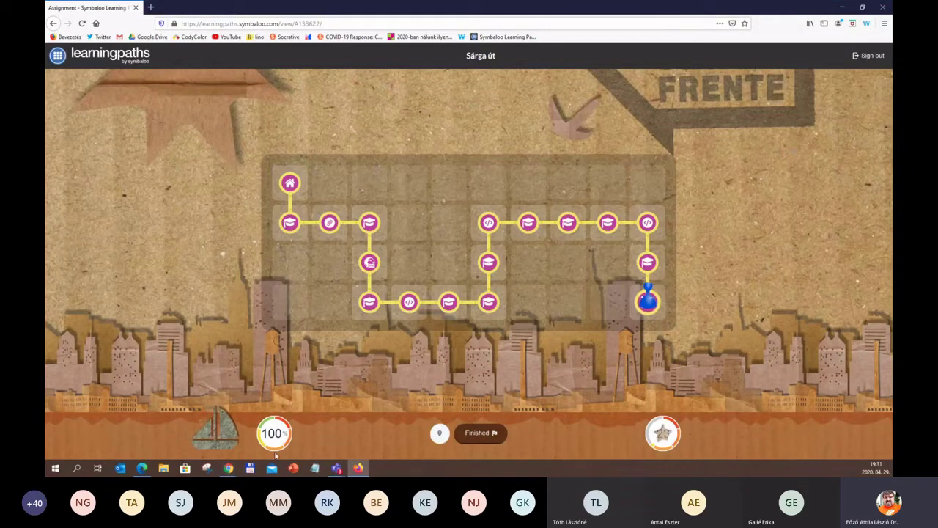
Switch to the teacher's learning path editor in Chrome and view the results of the tracked Sárga út assignment
mouse_move(228, 468)
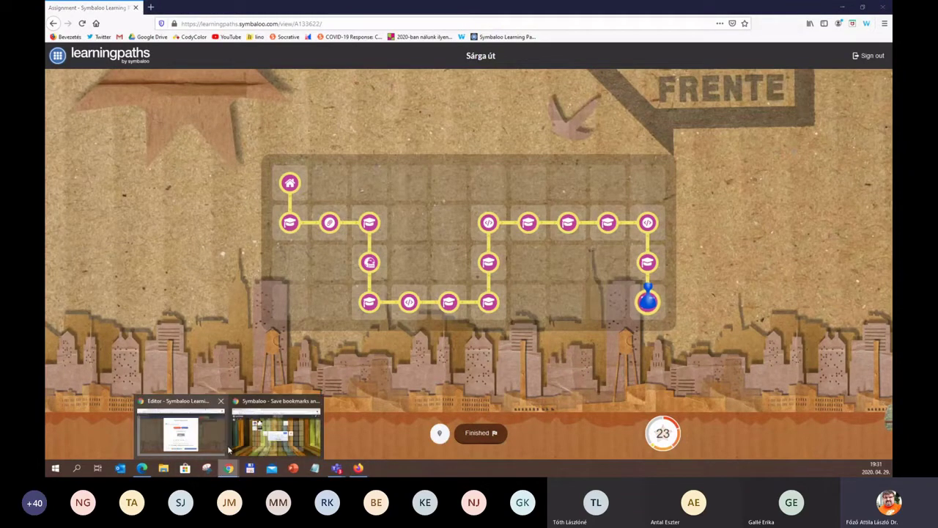
click(249, 425)
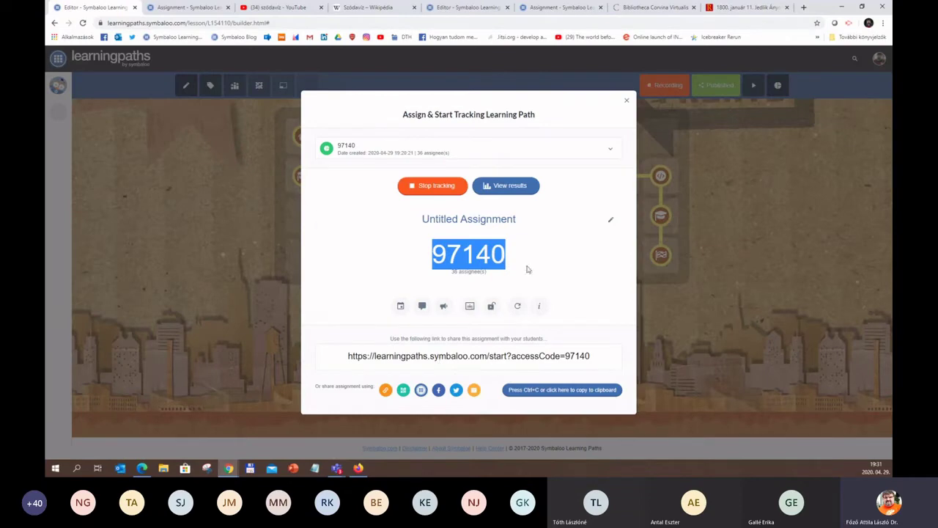
click(506, 189)
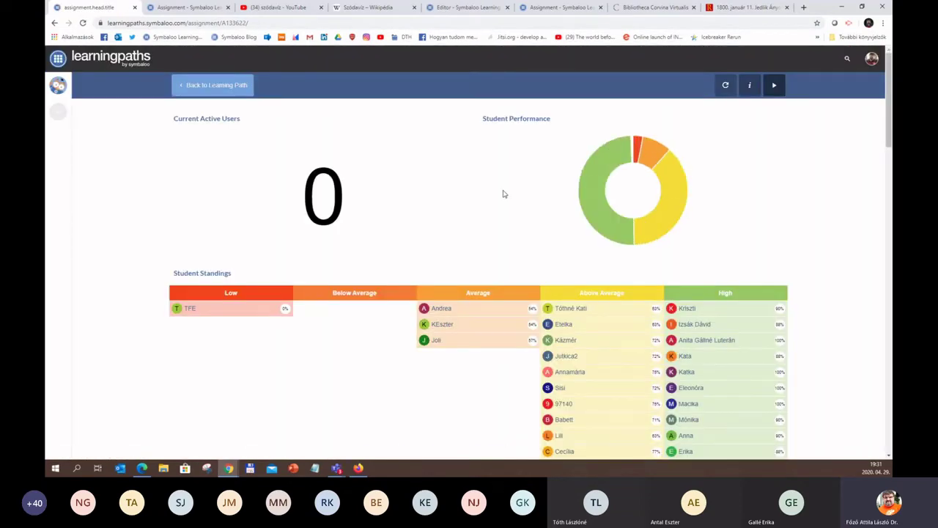
Examine the student standings, the performance chart, the active users count and the students' positions on the Sárga út path map
scroll(505, 195, down, 2)
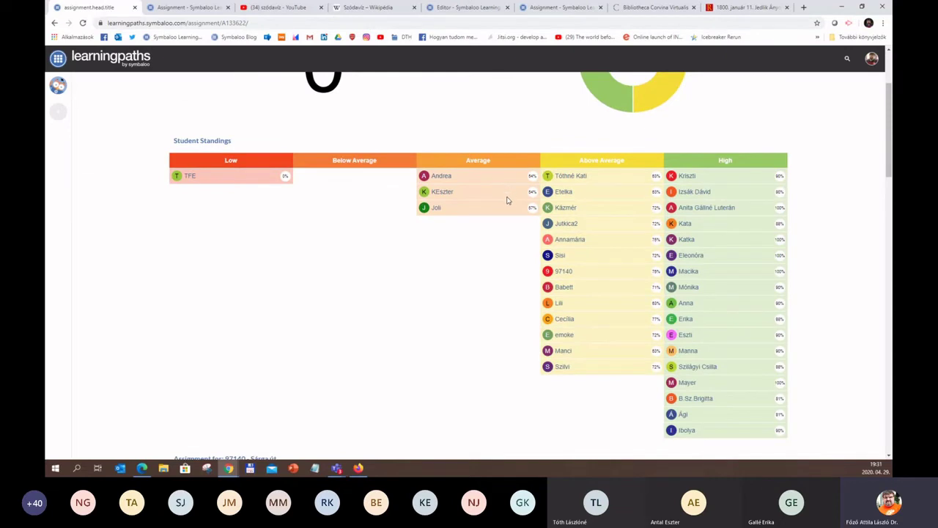
scroll(506, 195, down, 2)
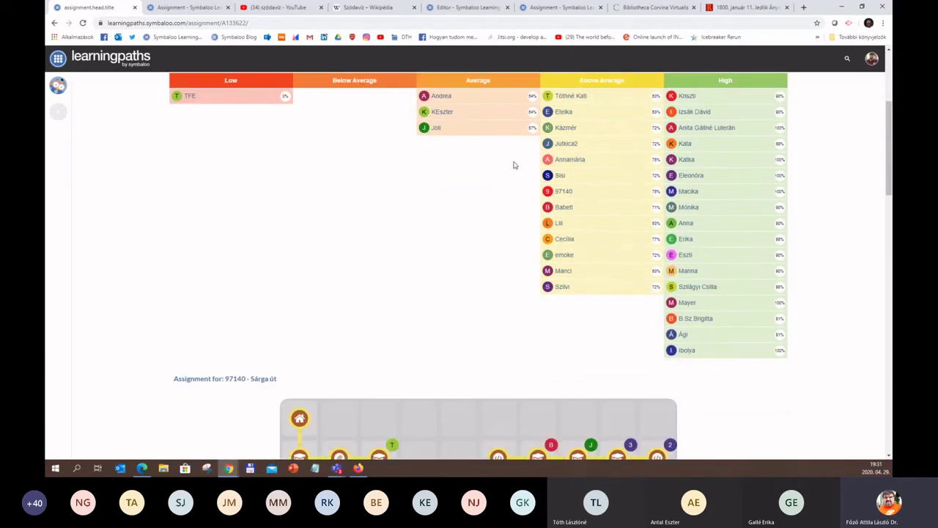
scroll(514, 212, up, 1)
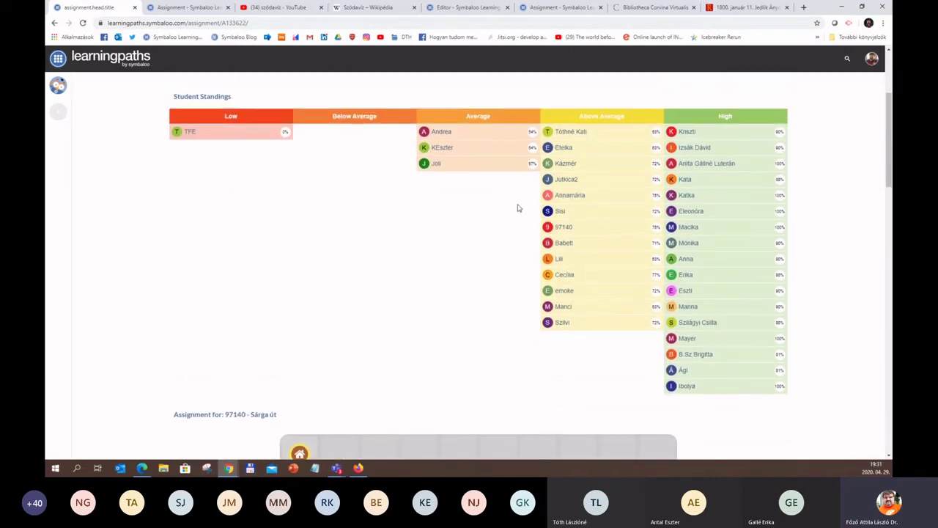
scroll(515, 210, down, 1)
scroll(513, 215, down, 4)
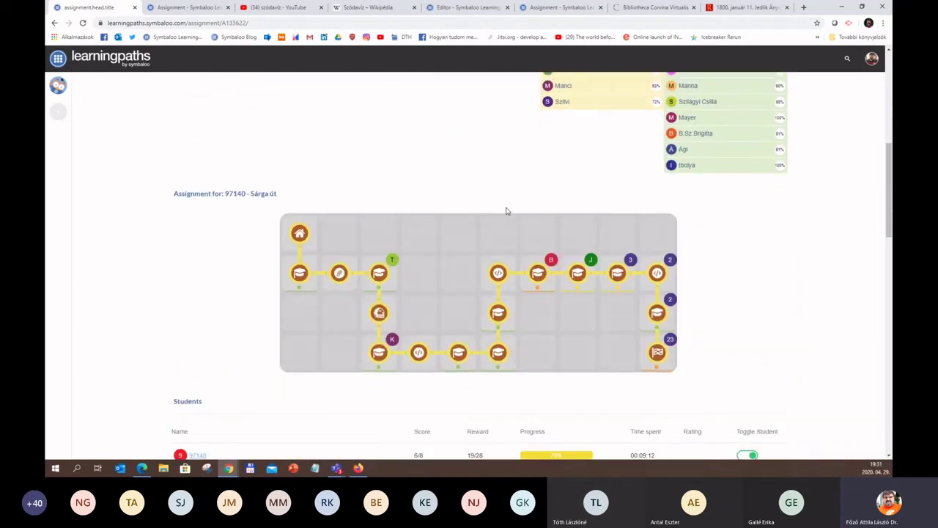
scroll(528, 216, down, 2)
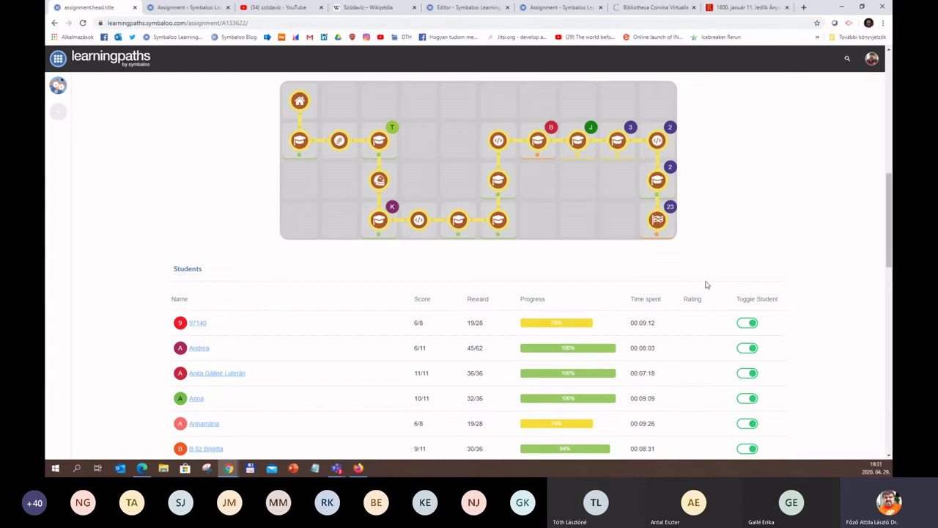
scroll(709, 281, up, 2)
scroll(724, 287, up, 1)
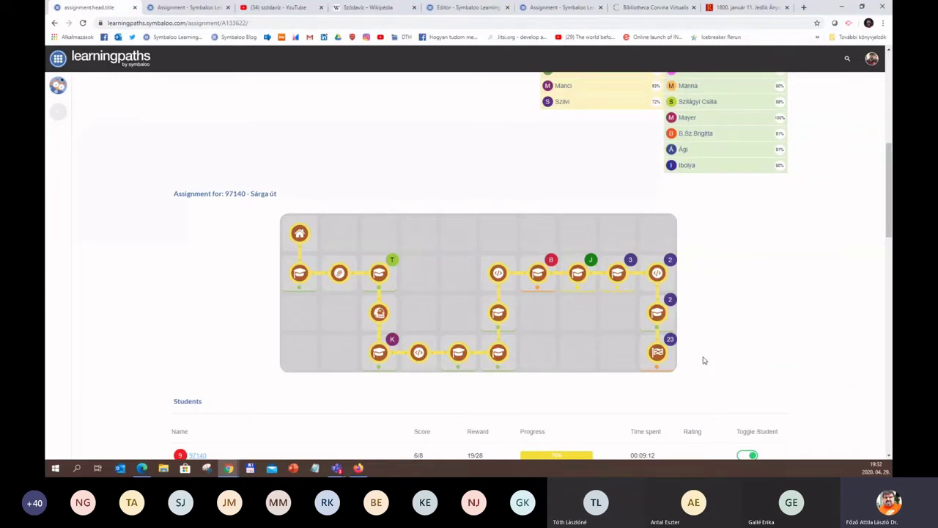
scroll(701, 343, down, 1)
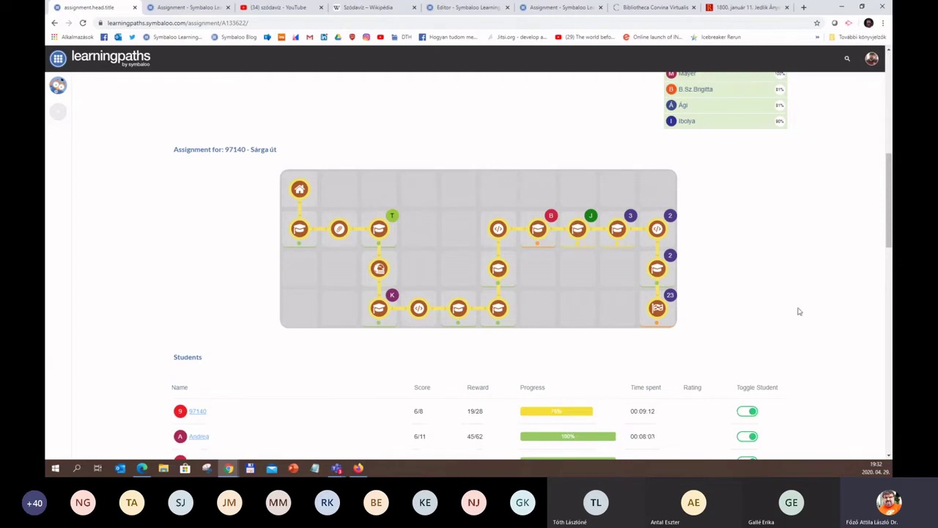
scroll(798, 312, up, 1)
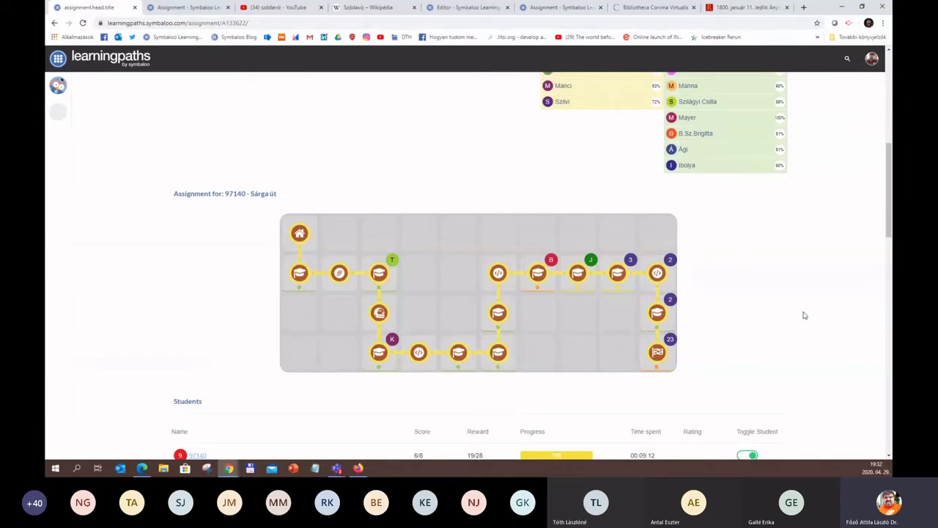
scroll(801, 272, up, 5)
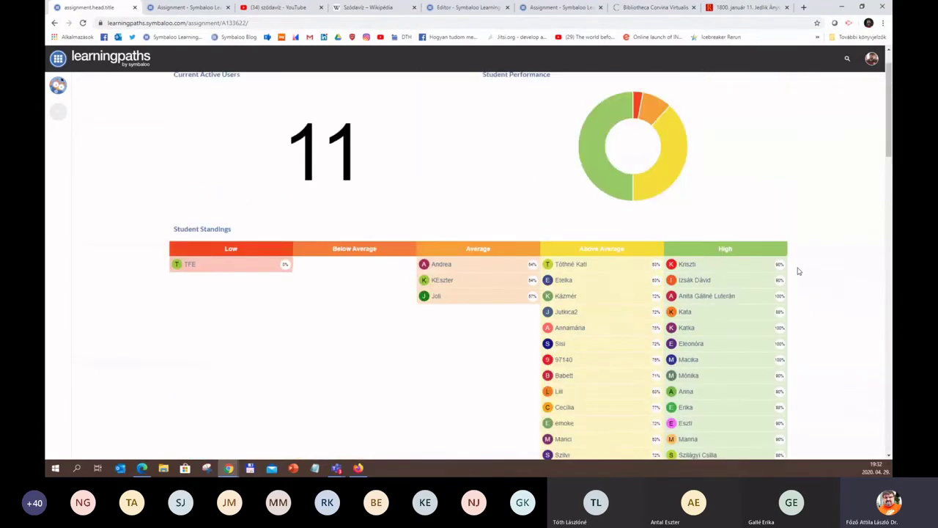
scroll(799, 271, up, 1)
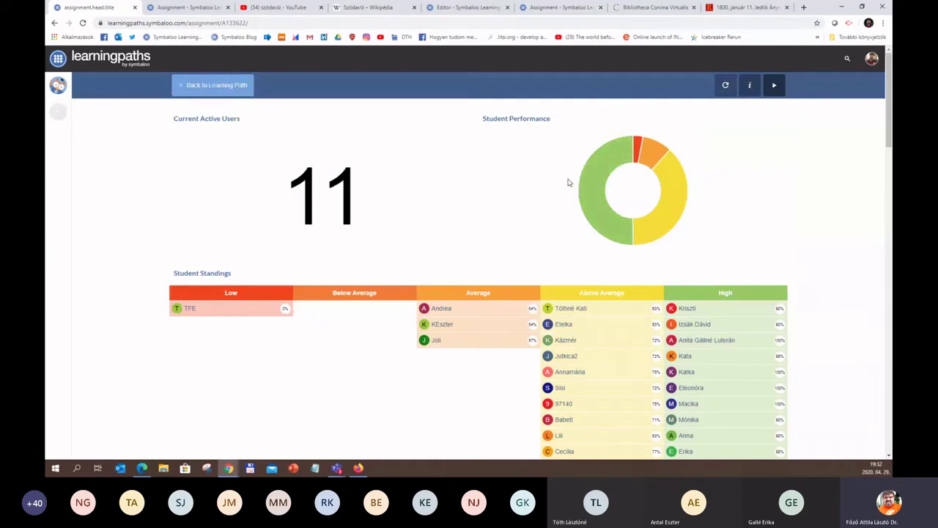
mouse_move(674, 206)
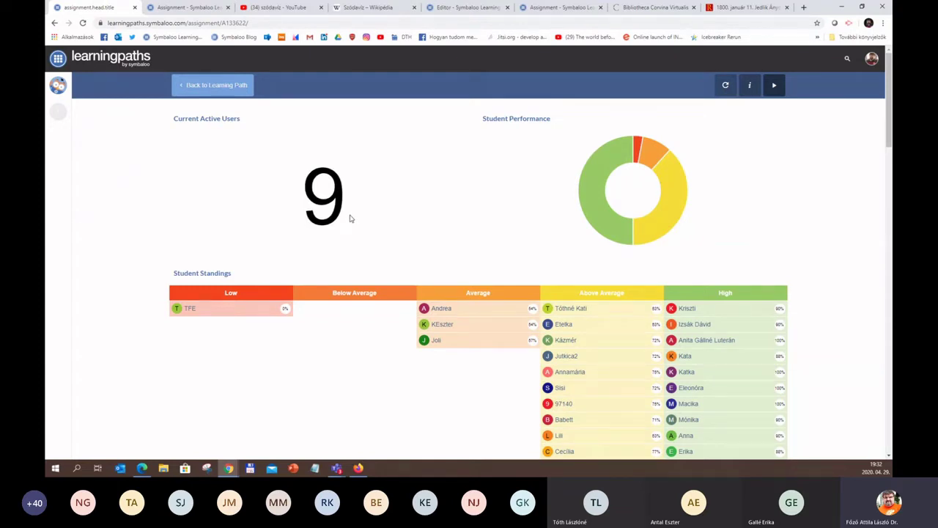
mouse_move(627, 233)
Review the Students table with each student's score, reward, progress and time spent, down to the averages row
scroll(764, 218, down, 10)
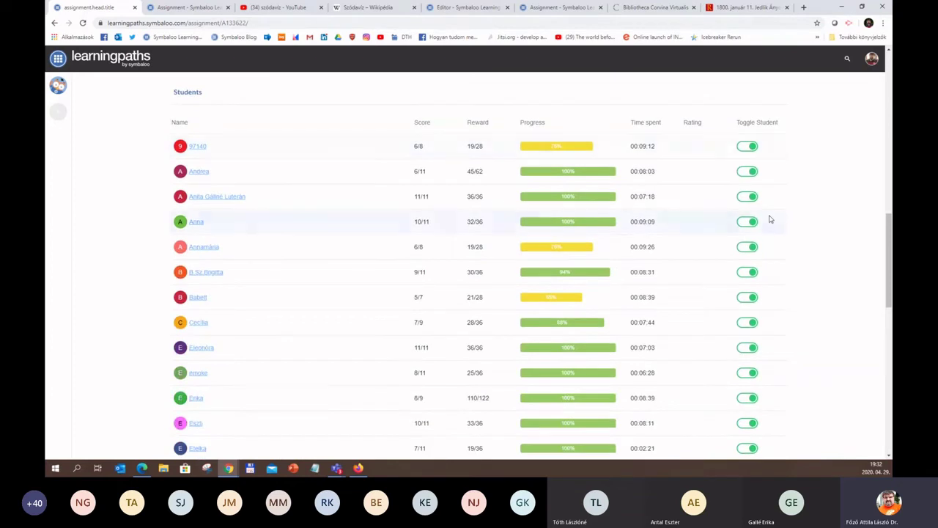
scroll(788, 220, down, 1)
scroll(803, 242, up, 1)
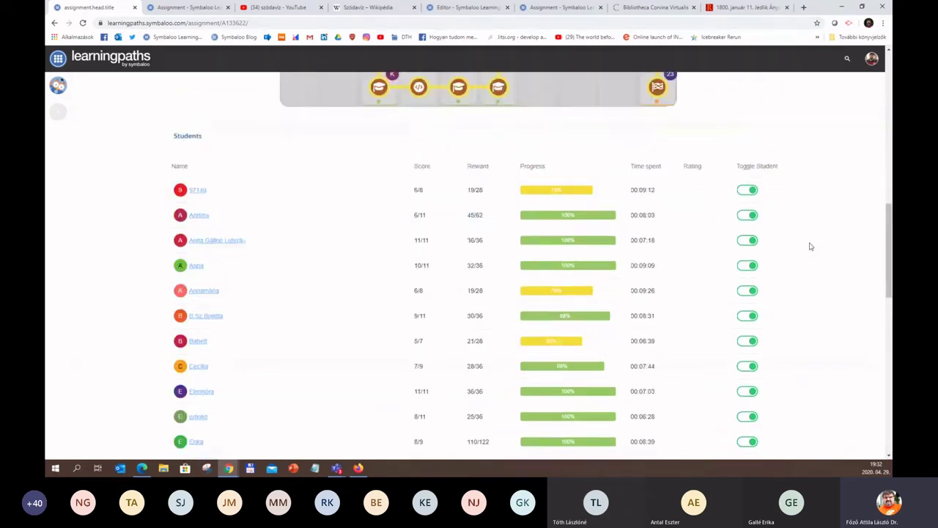
scroll(841, 259, down, 1)
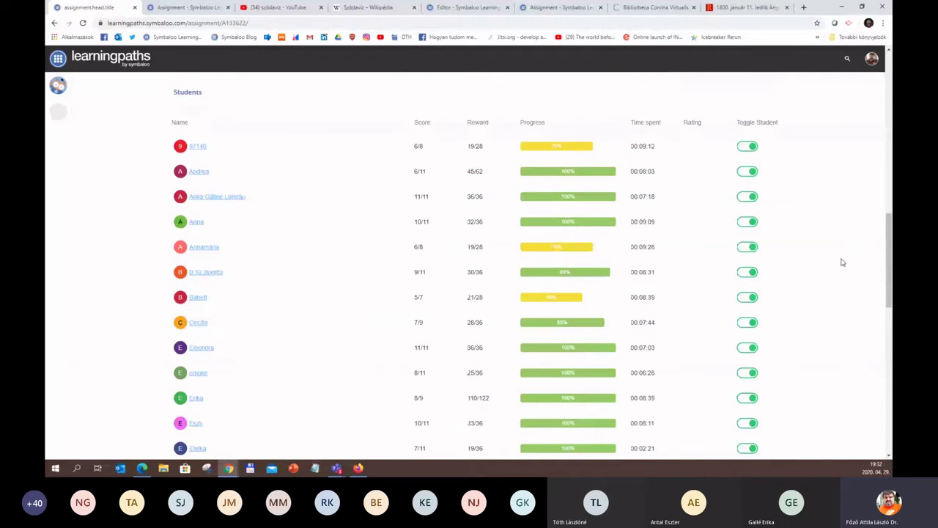
scroll(842, 262, down, 10)
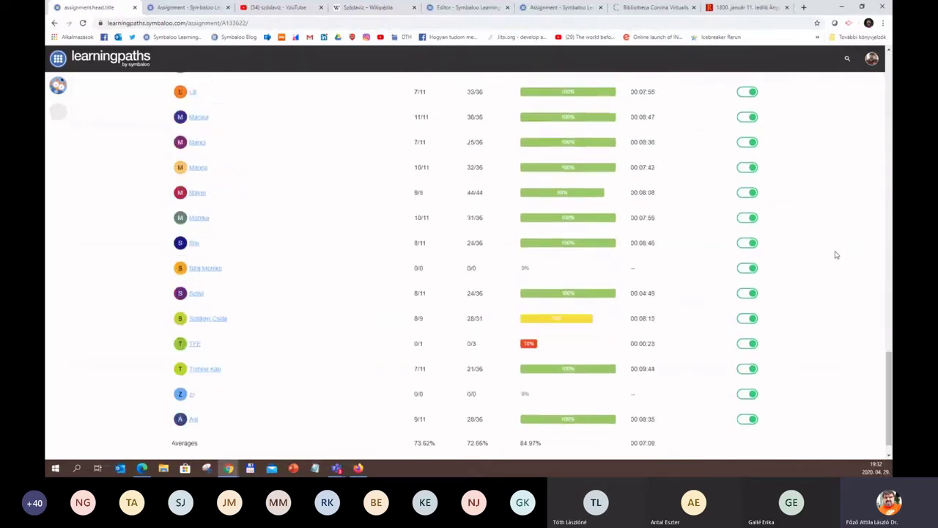
scroll(836, 255, down, 1)
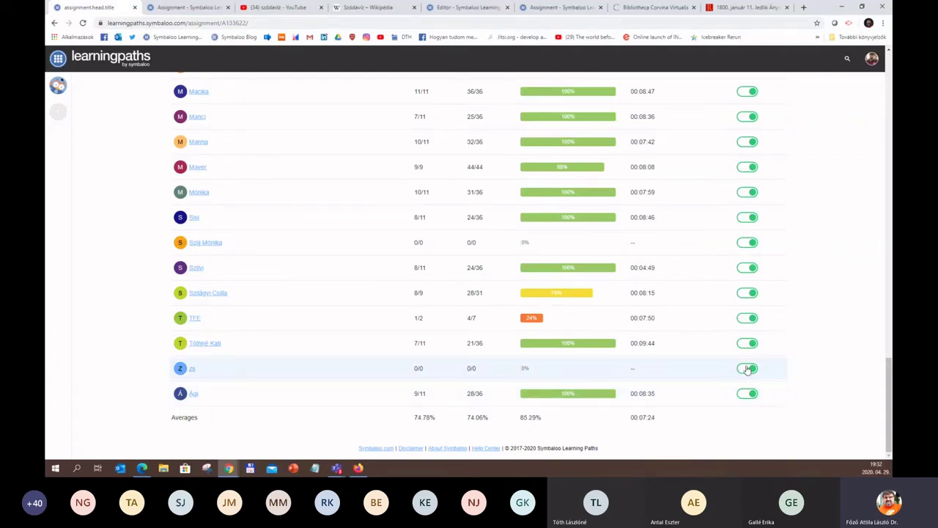
Switch the student in the second-to-last table row off and on again, and return to the active users overview
click(747, 369)
click(746, 369)
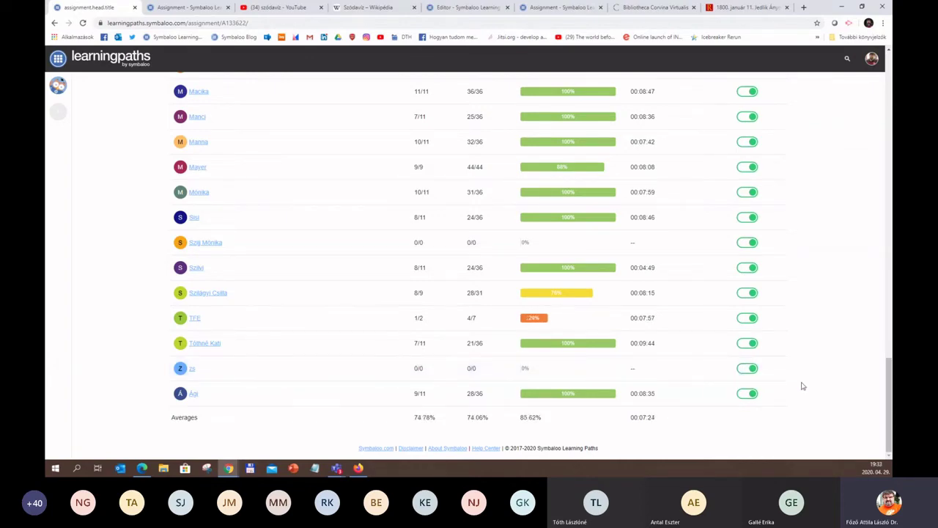
scroll(806, 388, up, 10)
scroll(810, 413, up, 15)
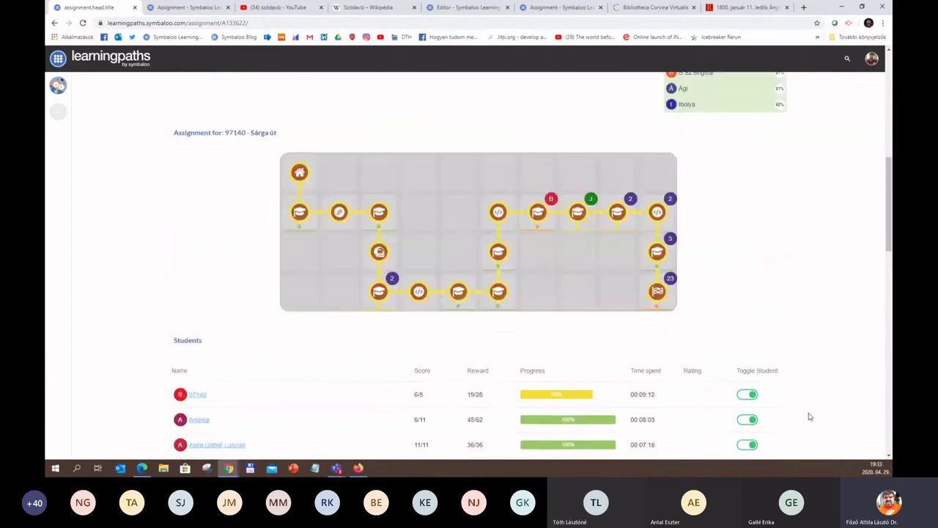
scroll(791, 416, up, 1)
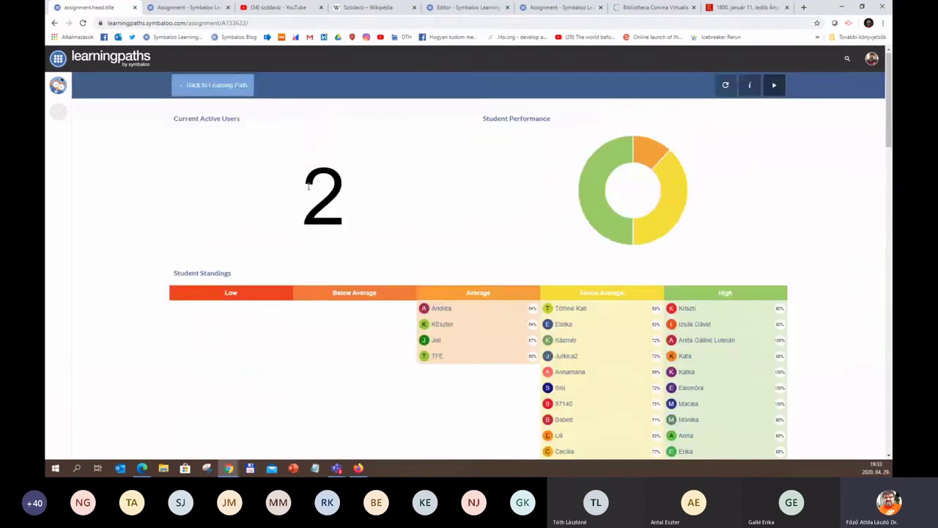
Leave the assignment results and open the overview of all own learning paths
click(221, 89)
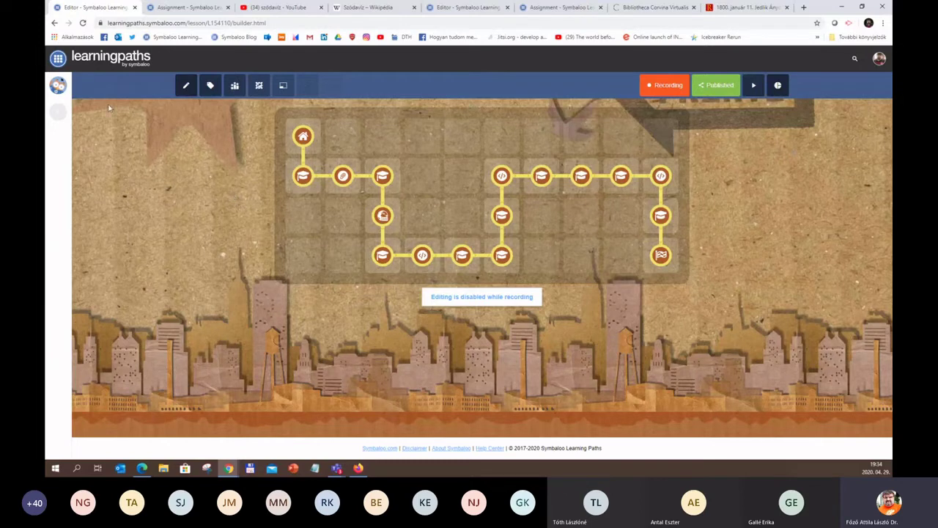
click(58, 85)
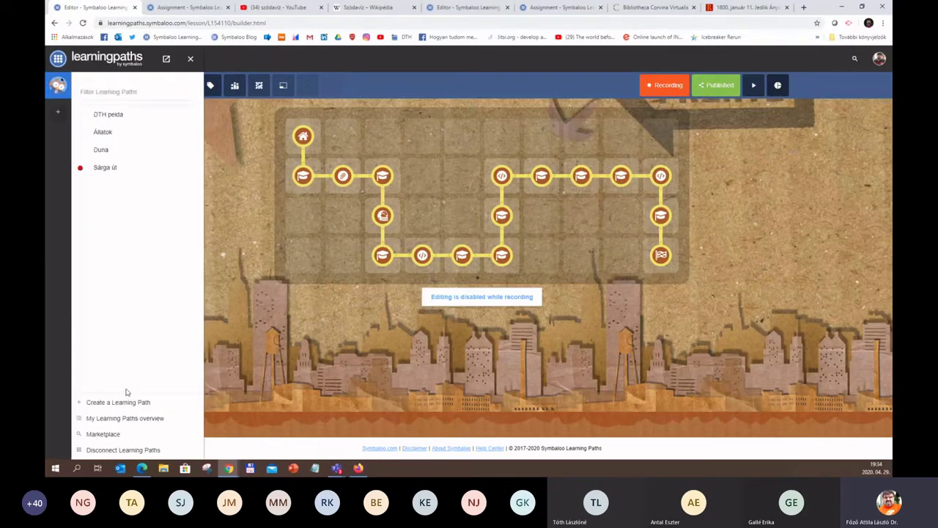
click(125, 419)
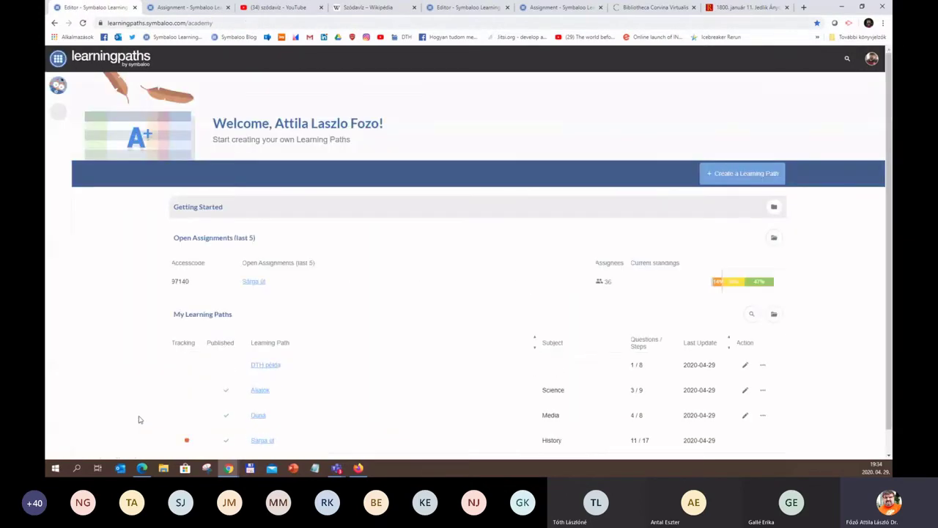
Review the open assignment's assignees and standings, and open the Sárga út learning path from the list in the editor
scroll(320, 377, down, 1)
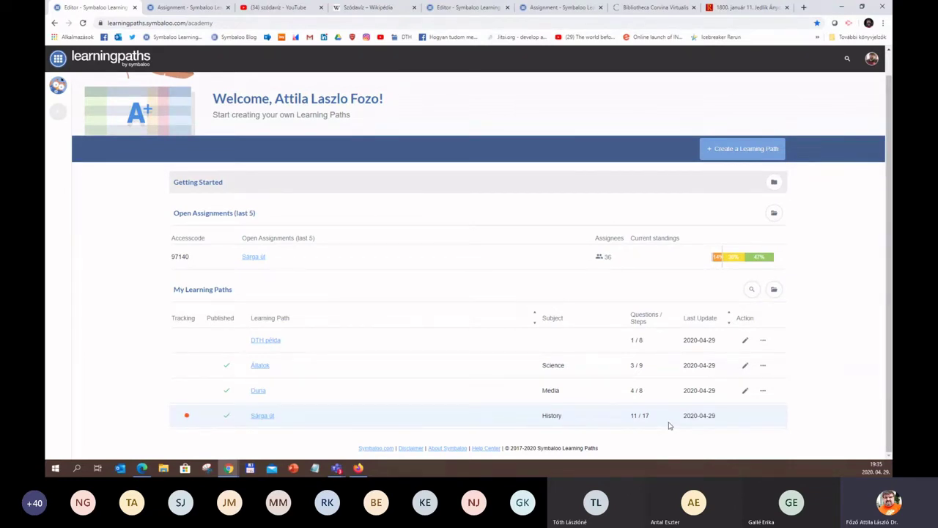
click(609, 265)
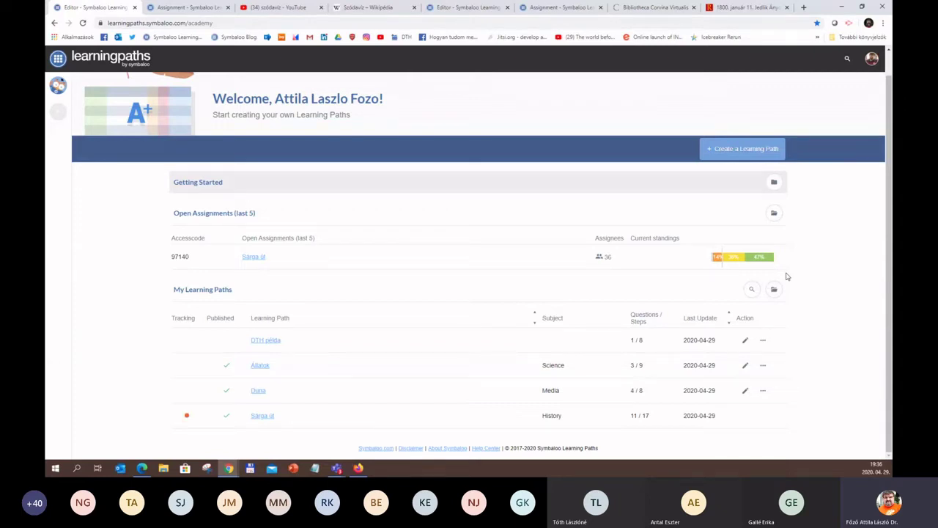
click(257, 420)
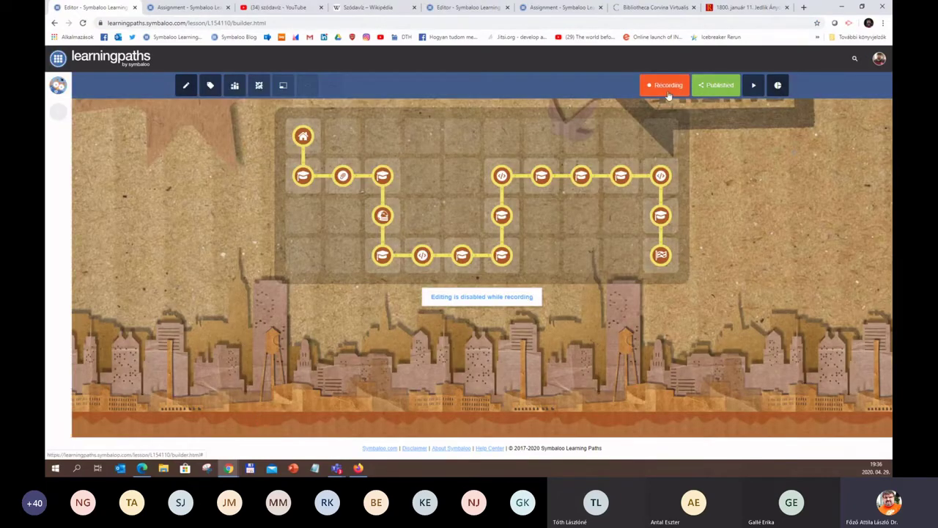
Open the Sárga út assignment's tracking details and show its QR code for sharing and its due date settings
click(664, 85)
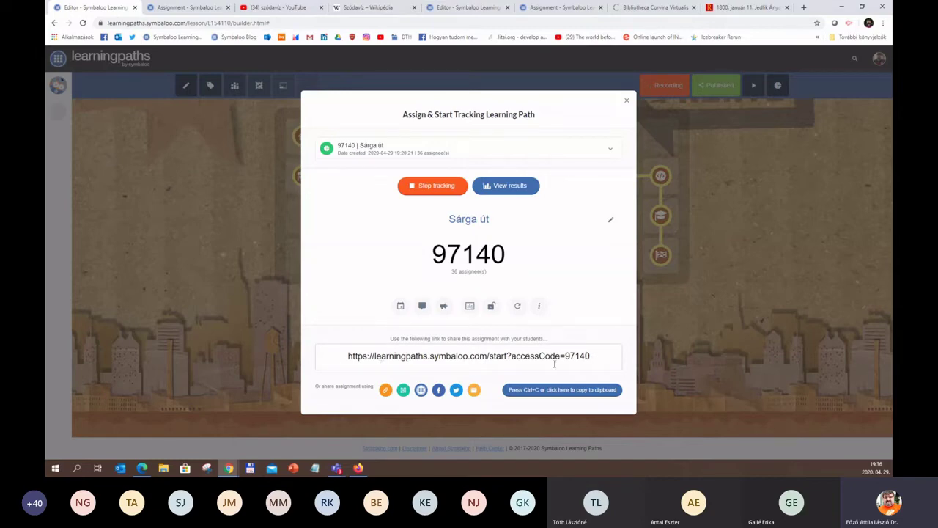
click(404, 392)
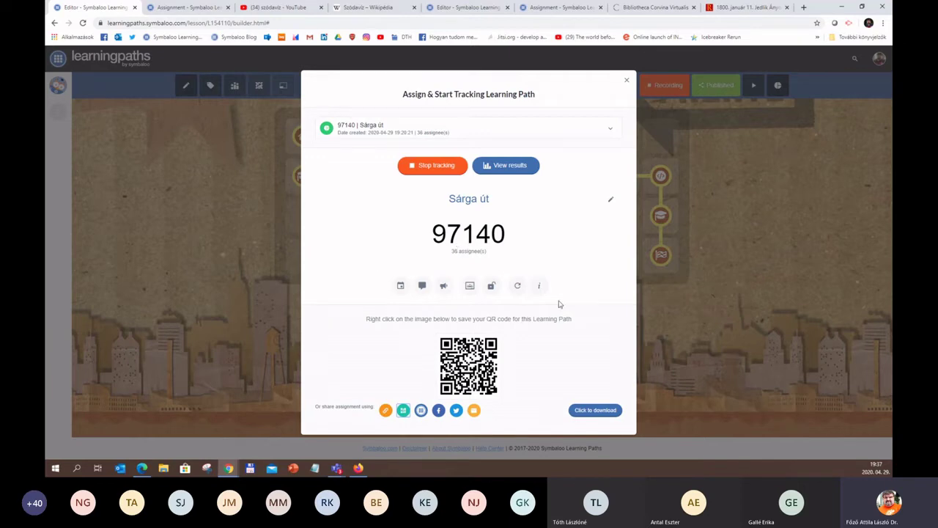
click(400, 287)
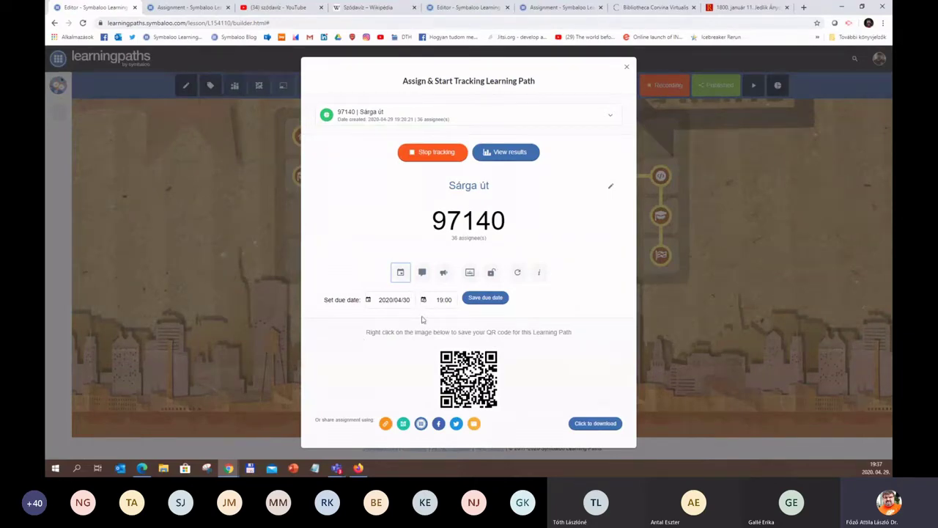
Enable the comment and feedback options for the assignment and show the option for connecting an account
click(422, 273)
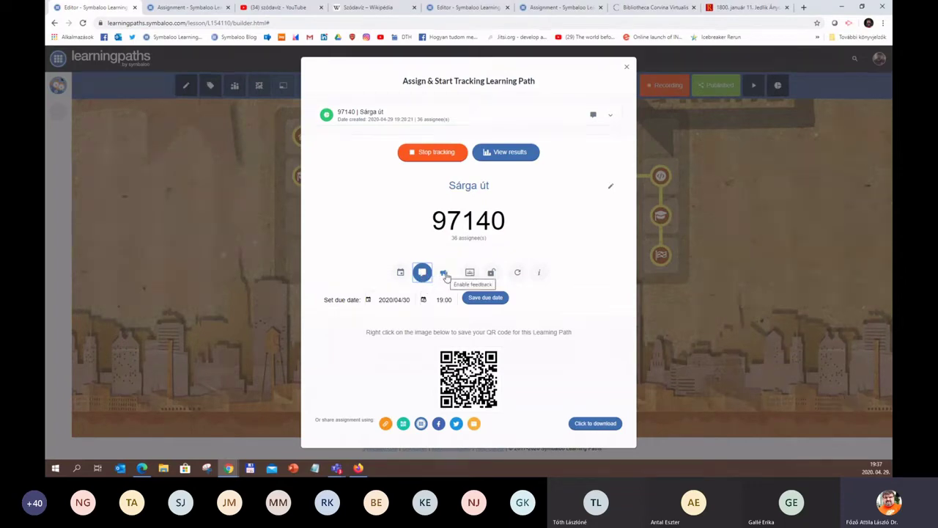
click(442, 275)
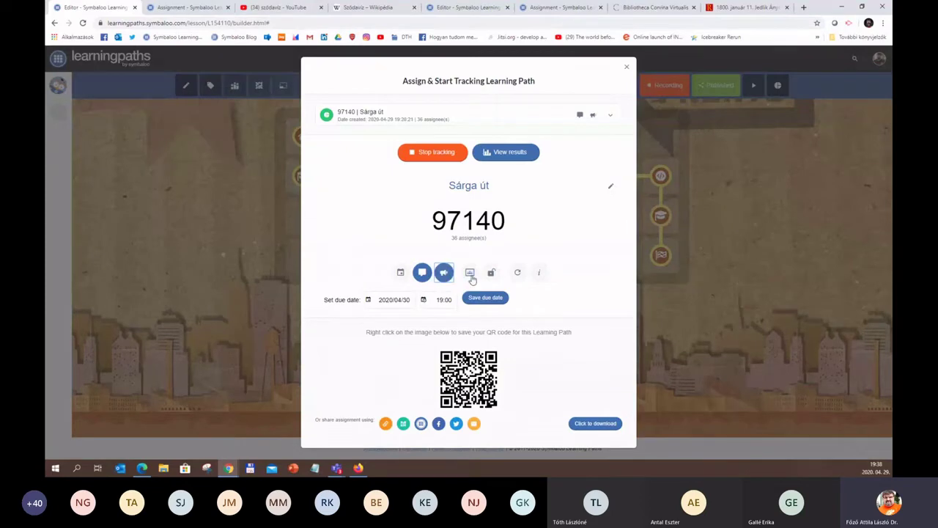
click(470, 278)
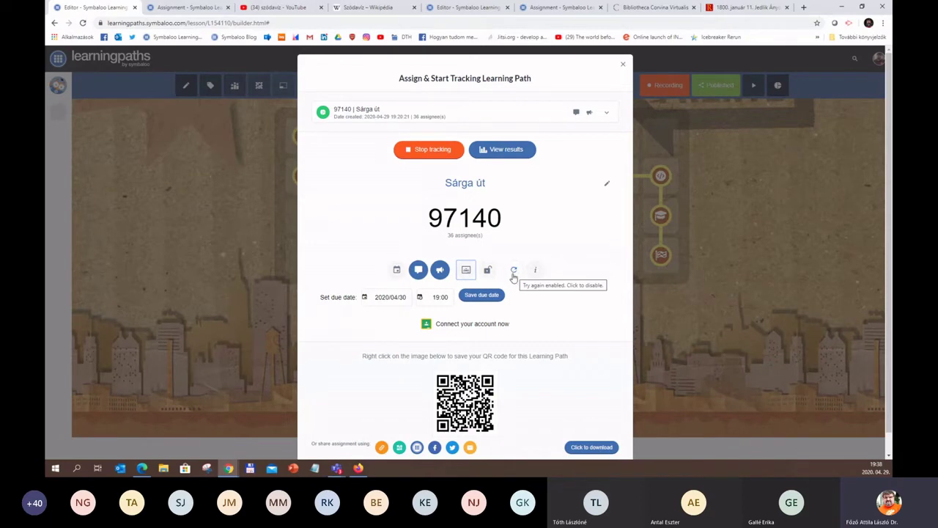
Try to disable the Try again option for the running assignment
click(513, 273)
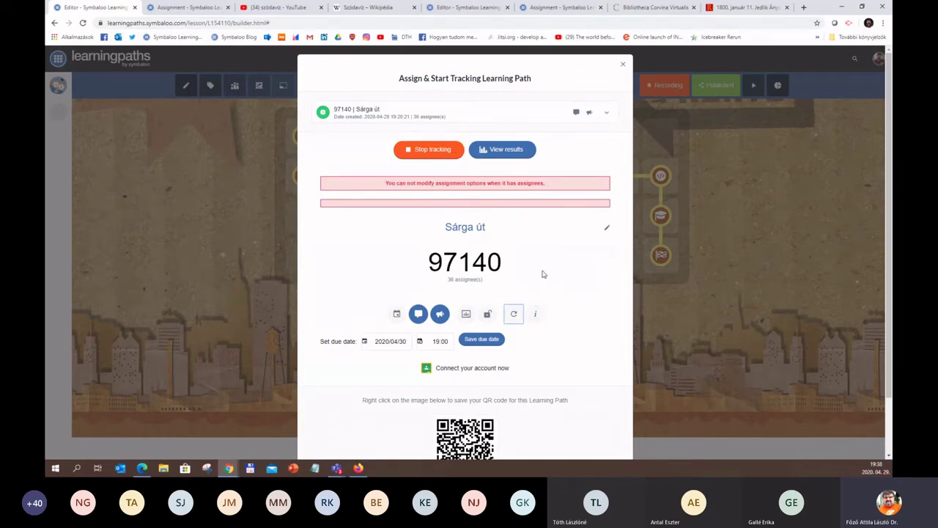
mouse_move(542, 274)
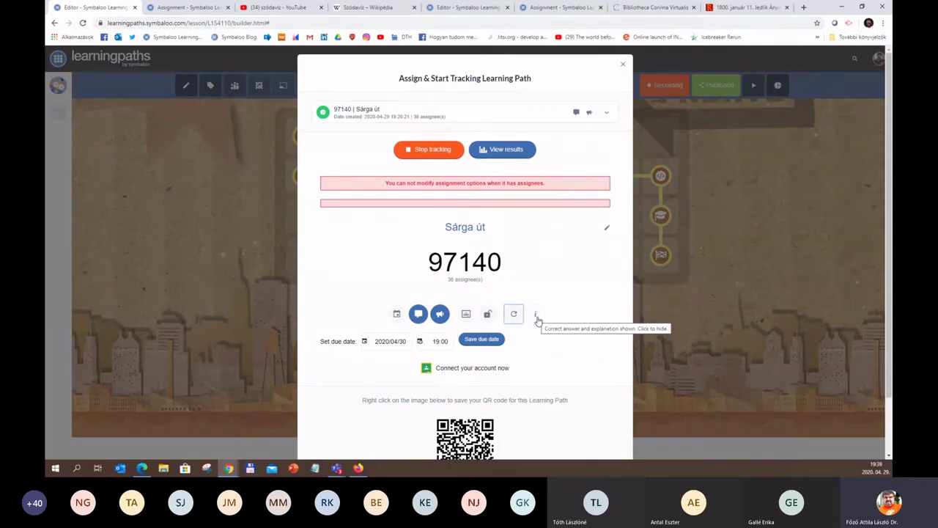
Stop tracking the assignment and save its results under the title "Sárga út webi"
click(432, 150)
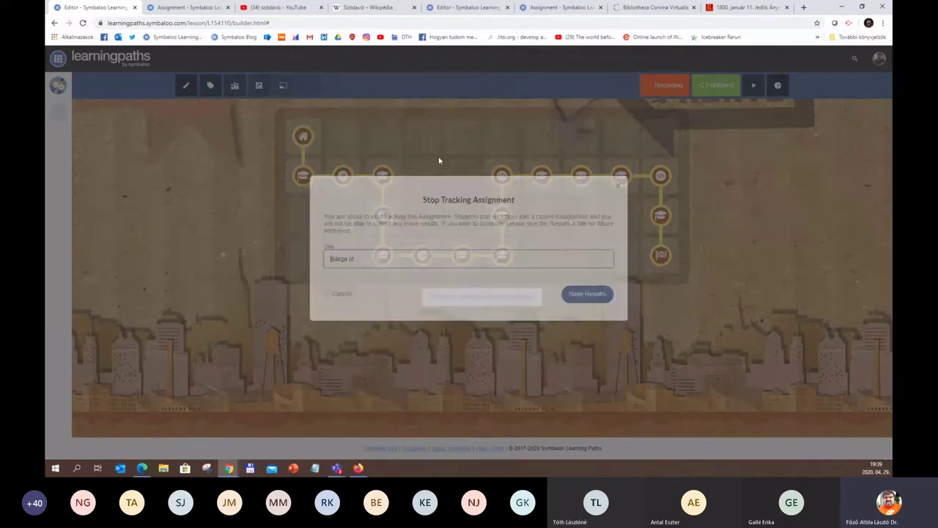
click(388, 266)
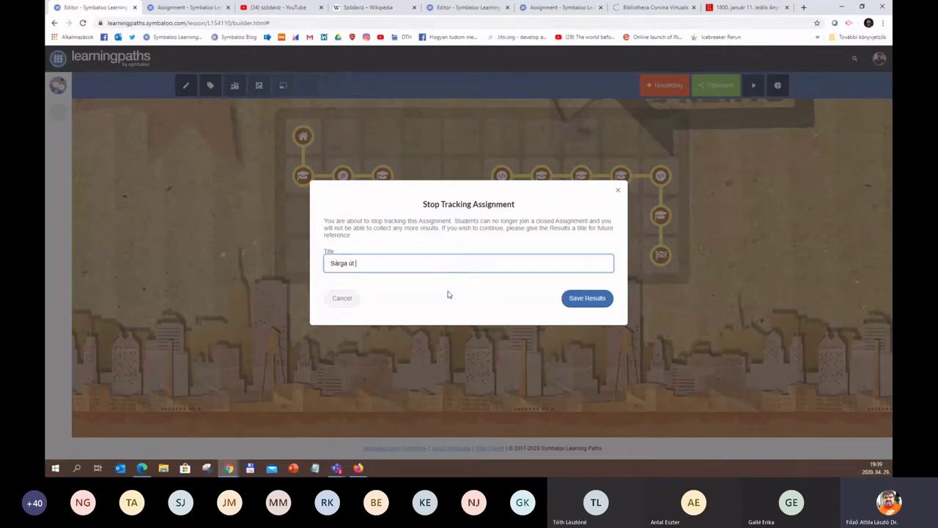
text(webi)
click(594, 302)
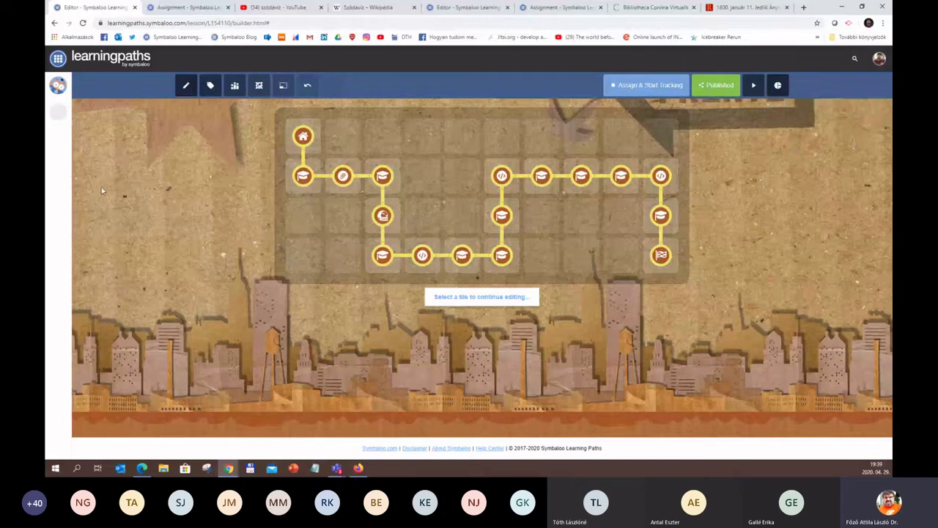
Go to the overview of all own learning paths and show the account menu
click(56, 88)
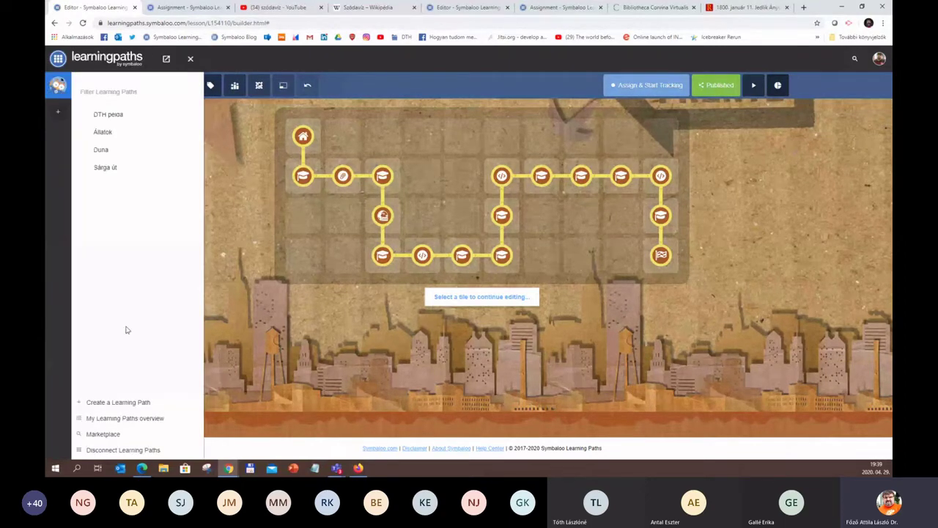
click(155, 426)
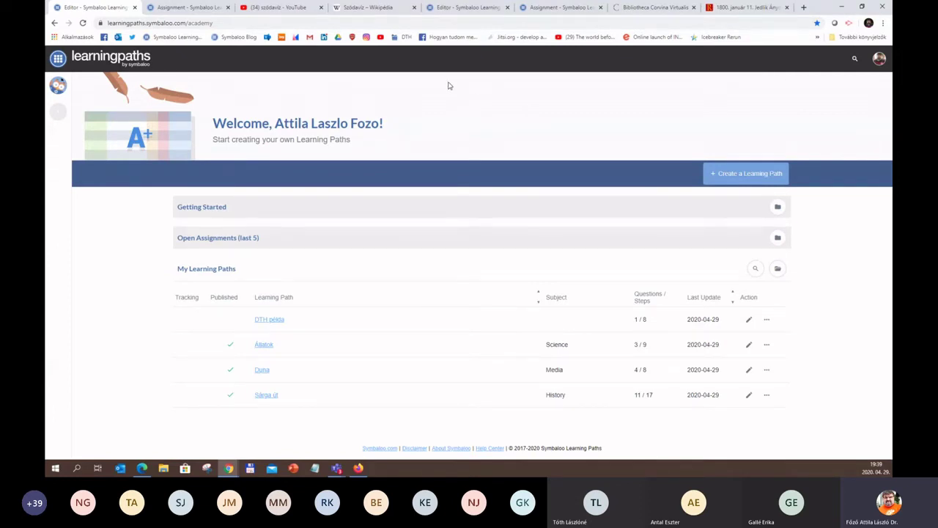
click(878, 62)
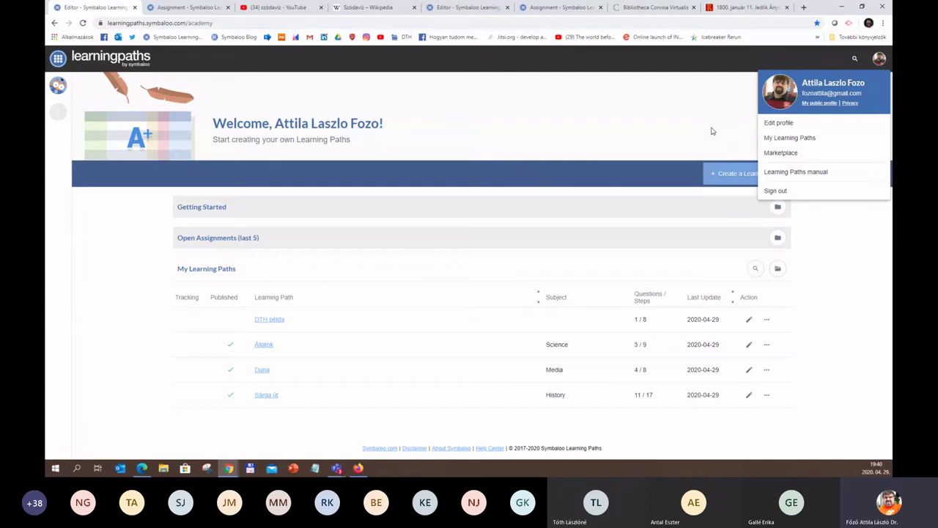
Switch to Edge, look at the interface languages offered on the learning paths start page, and return to the overview in Chrome
click(141, 468)
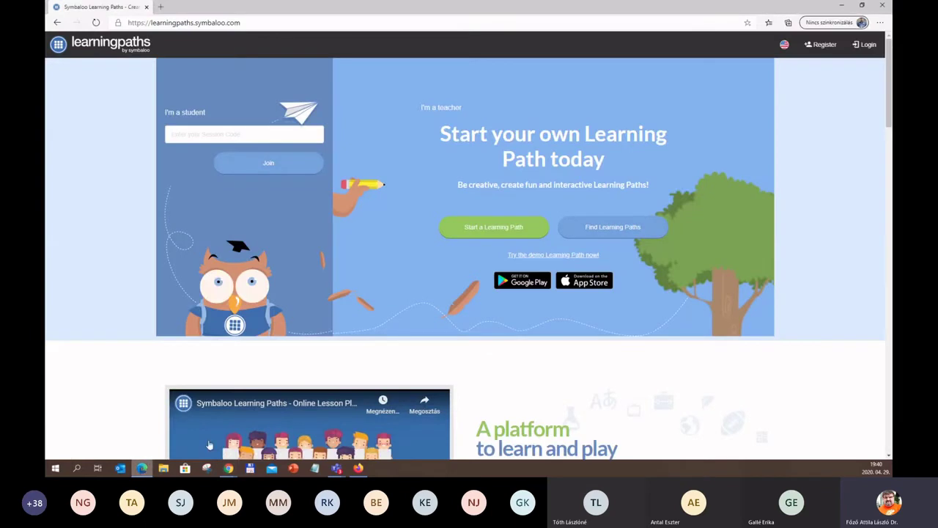
click(784, 46)
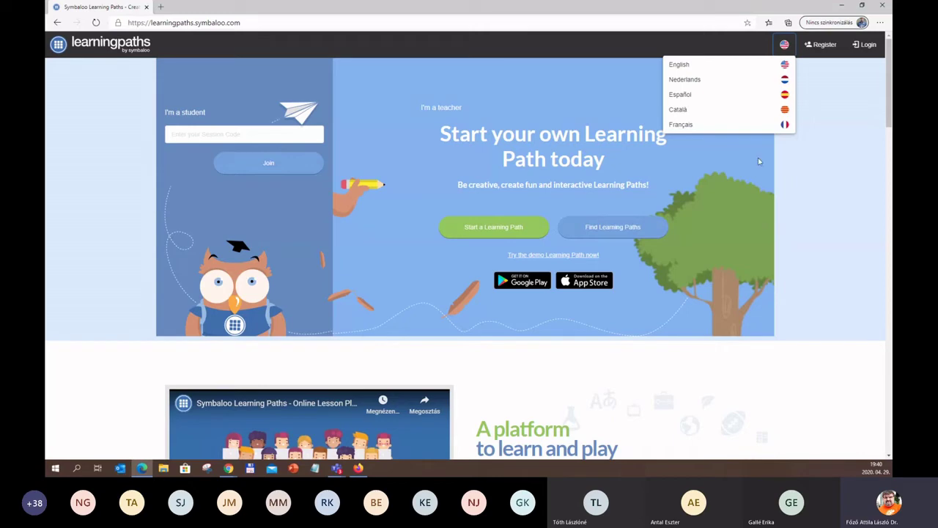
scroll(760, 103, down, 3)
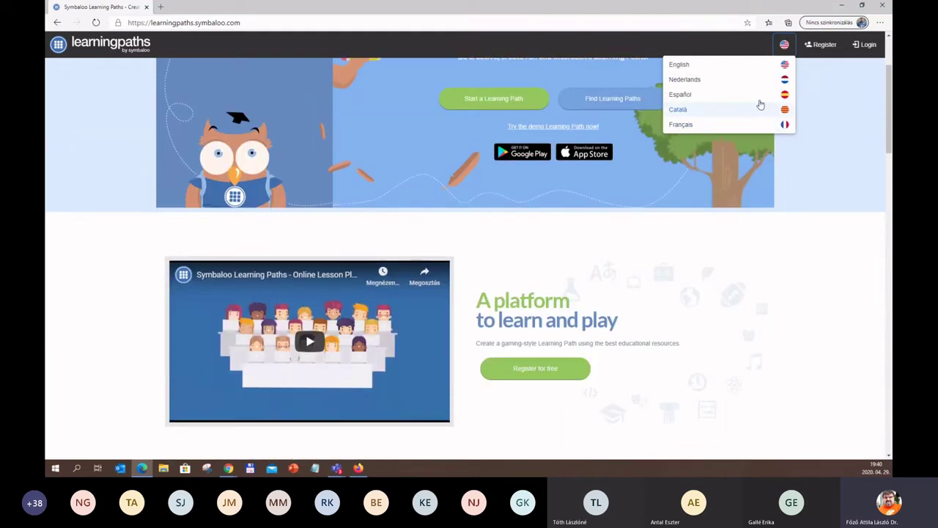
scroll(761, 105, up, 3)
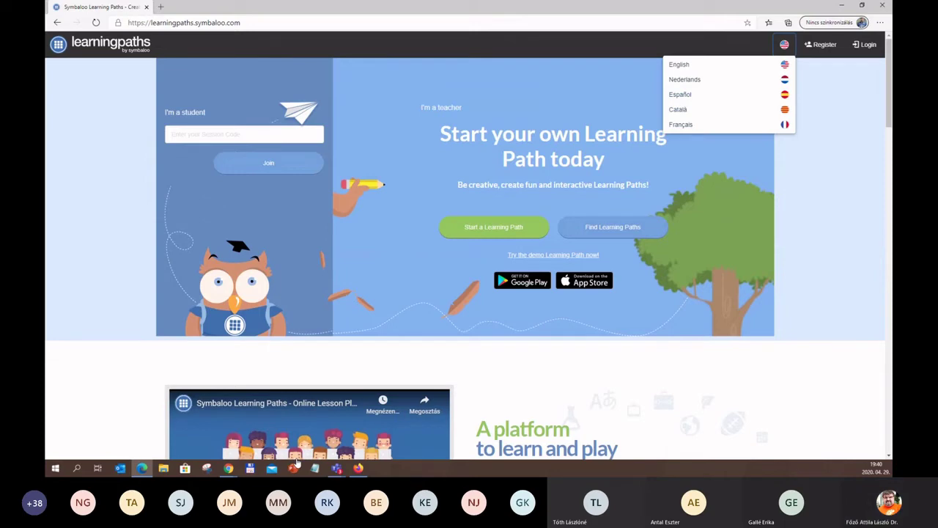
click(229, 469)
click(179, 431)
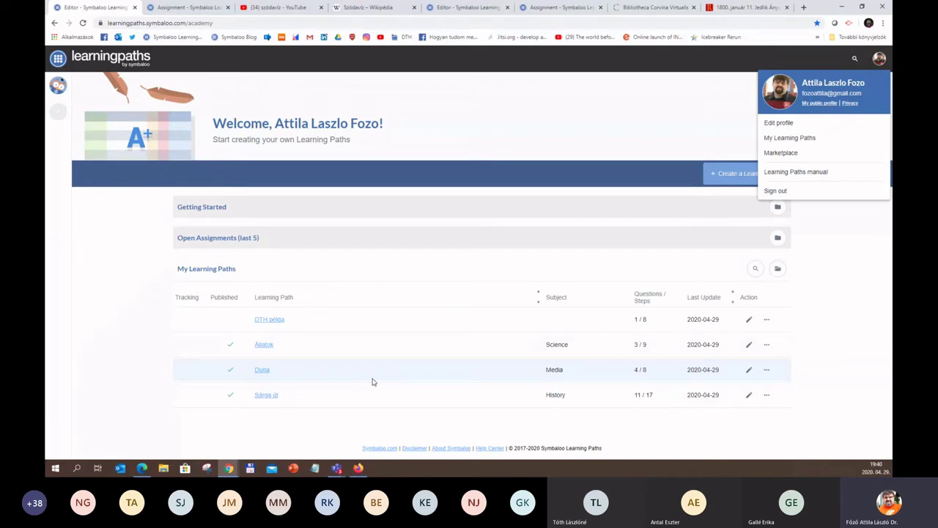
click(112, 337)
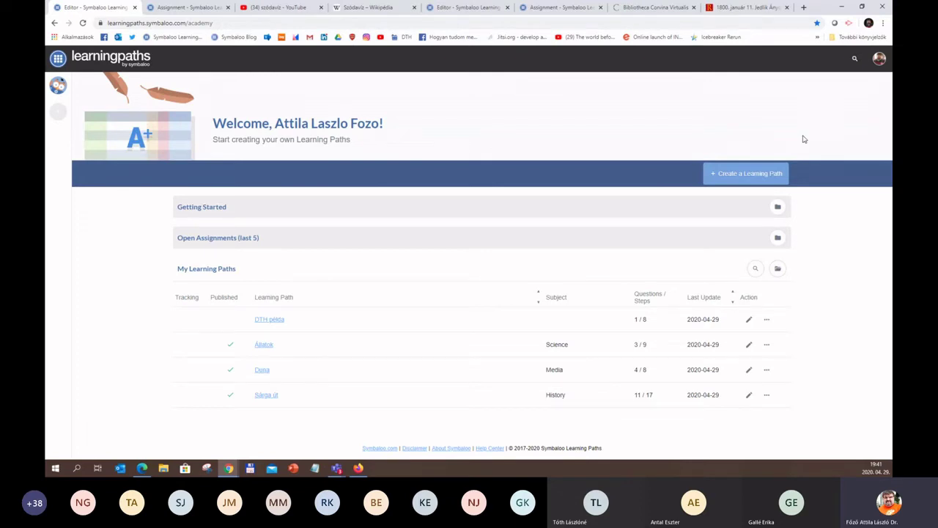
Create a new learning path with the subject "Culture"
click(748, 180)
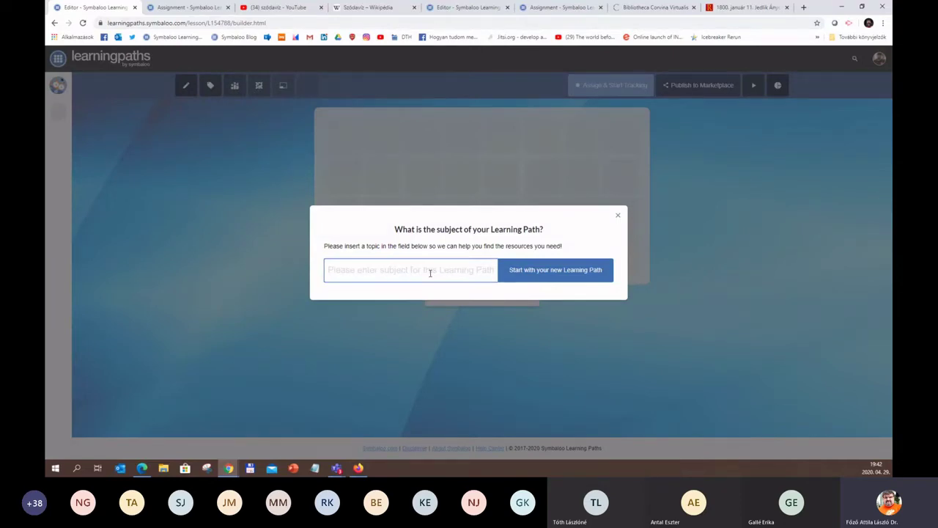
text(C)
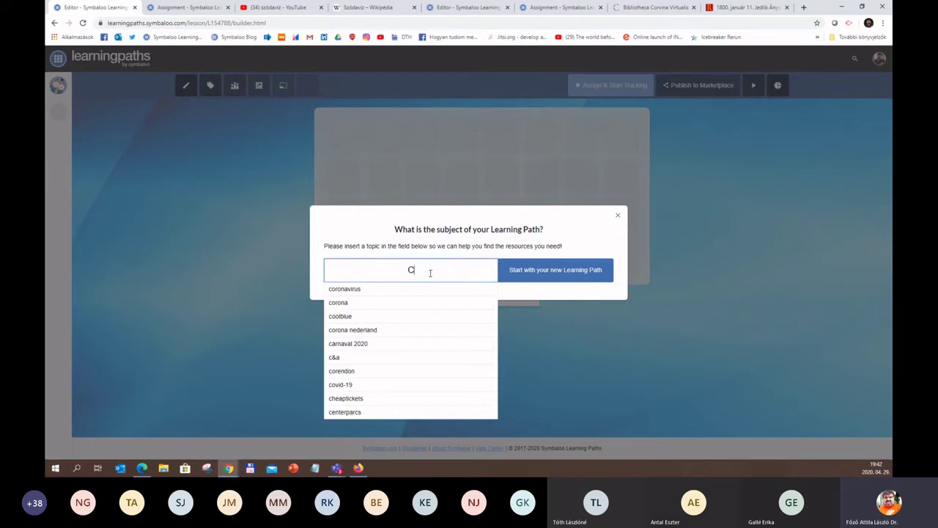
text(ultut)
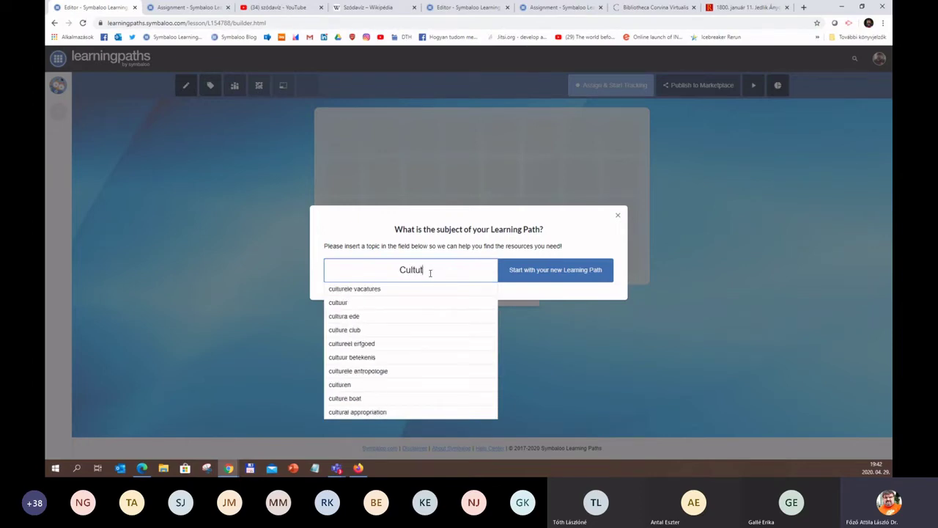
key(BackSpace)
text(te)
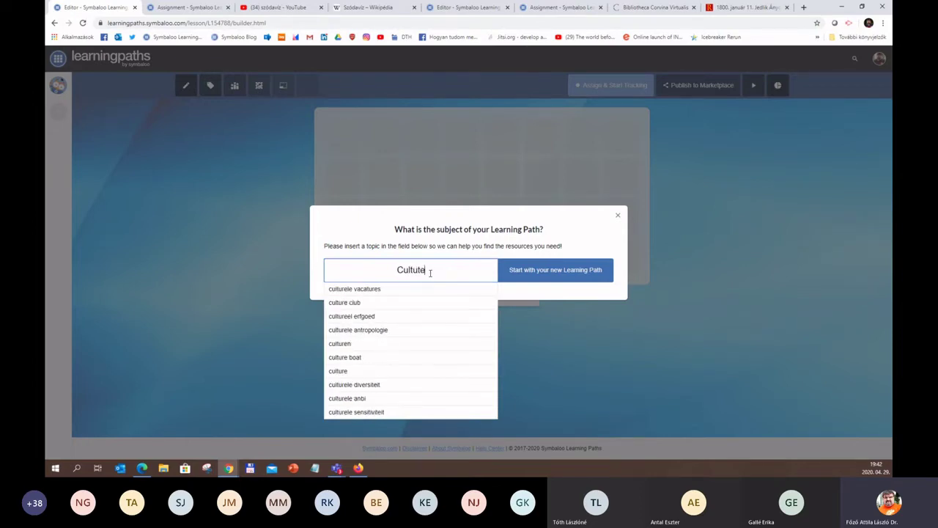
key(BackSpace)
key(BackSpace)
text(re)
click(339, 373)
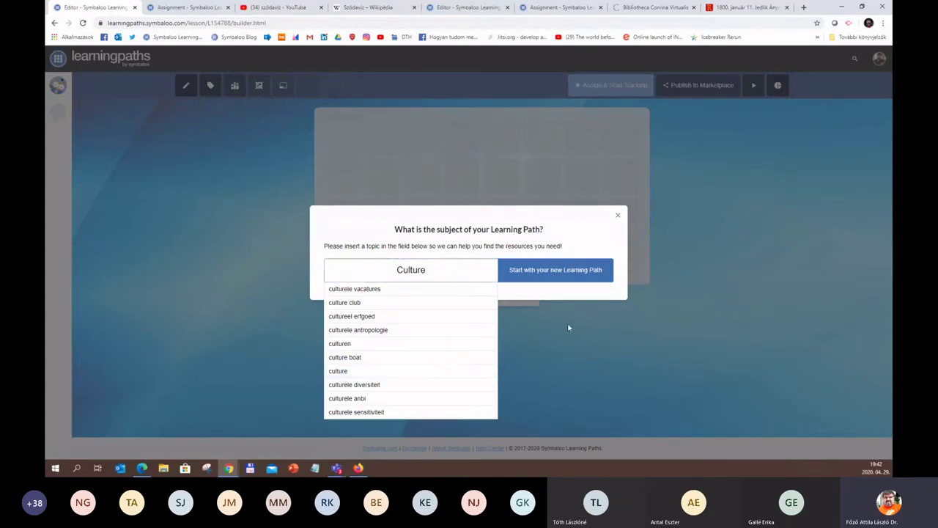
click(562, 274)
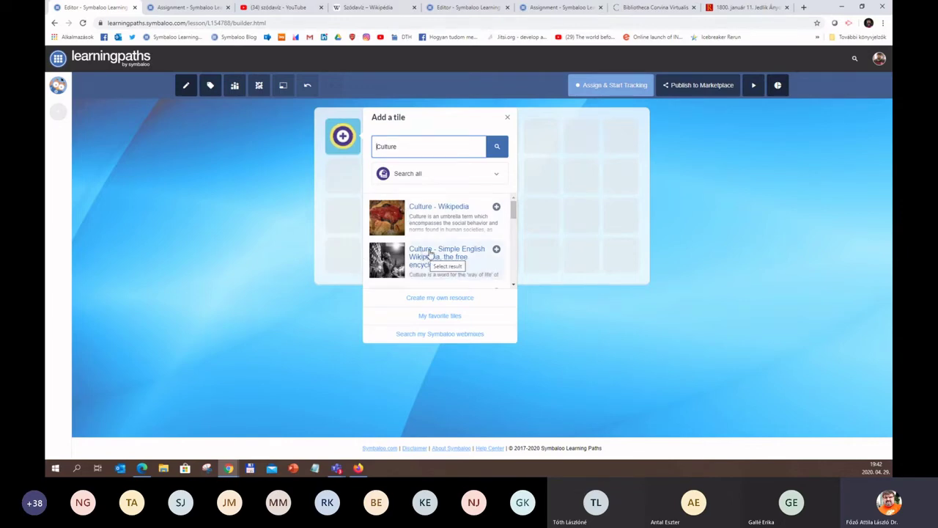
Dismiss the suggested tile resources and apply the Default (Orange) theme to the new learning path
click(507, 118)
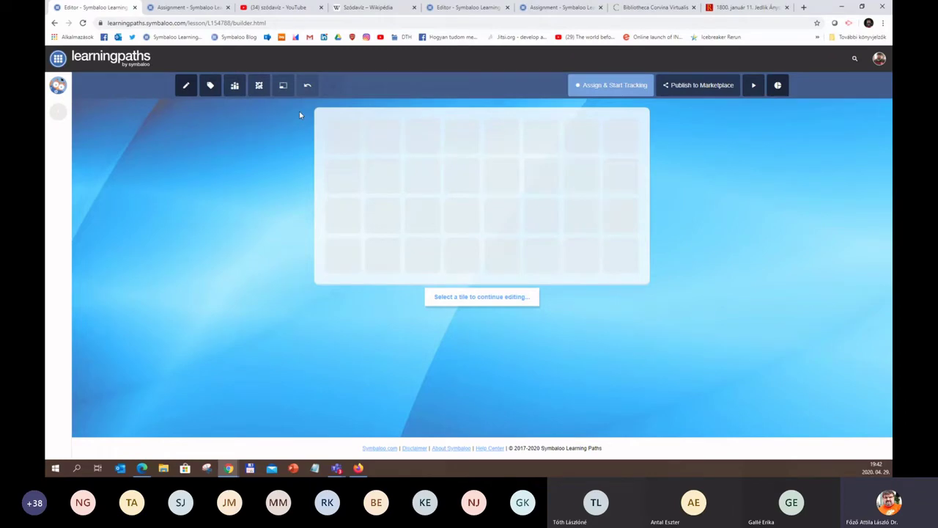
click(259, 86)
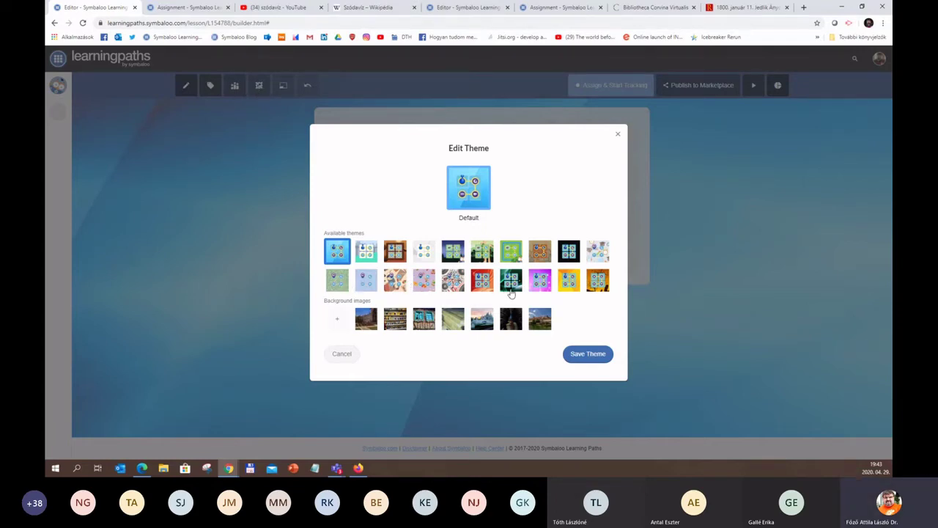
click(568, 284)
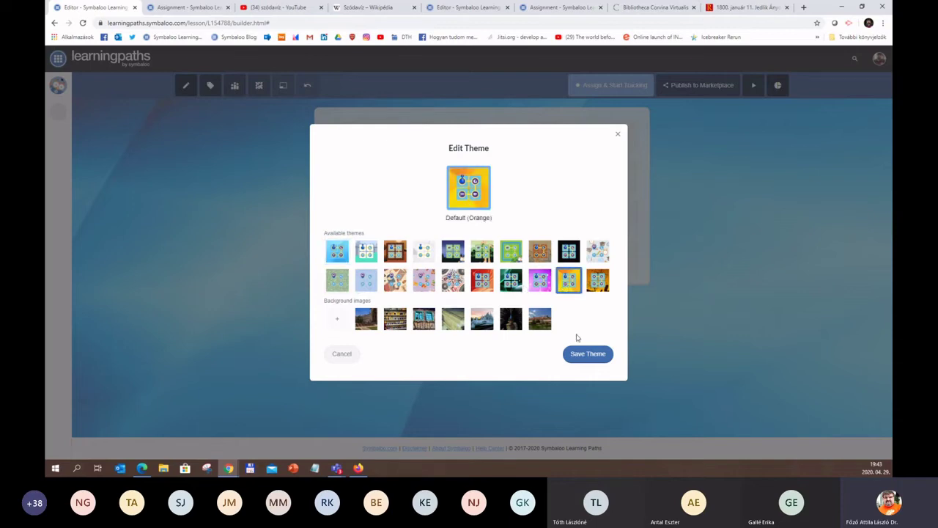
click(591, 355)
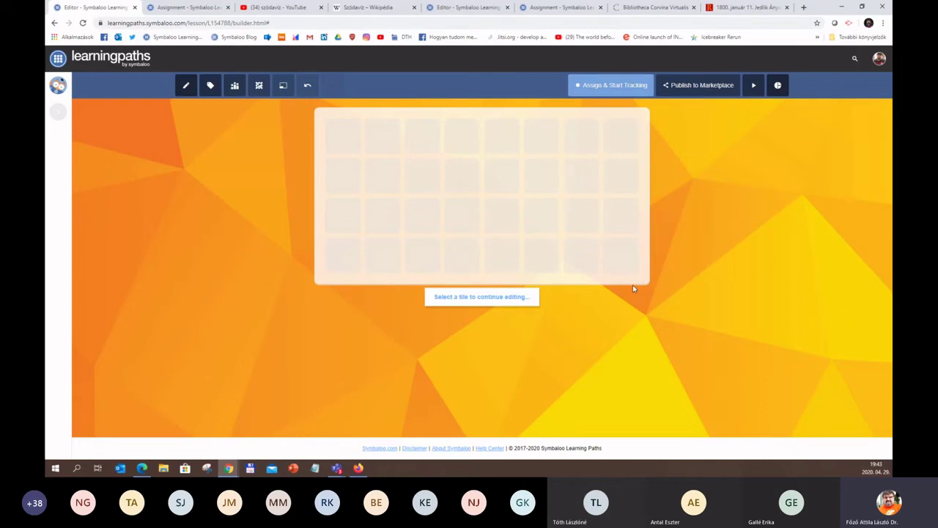
click(462, 176)
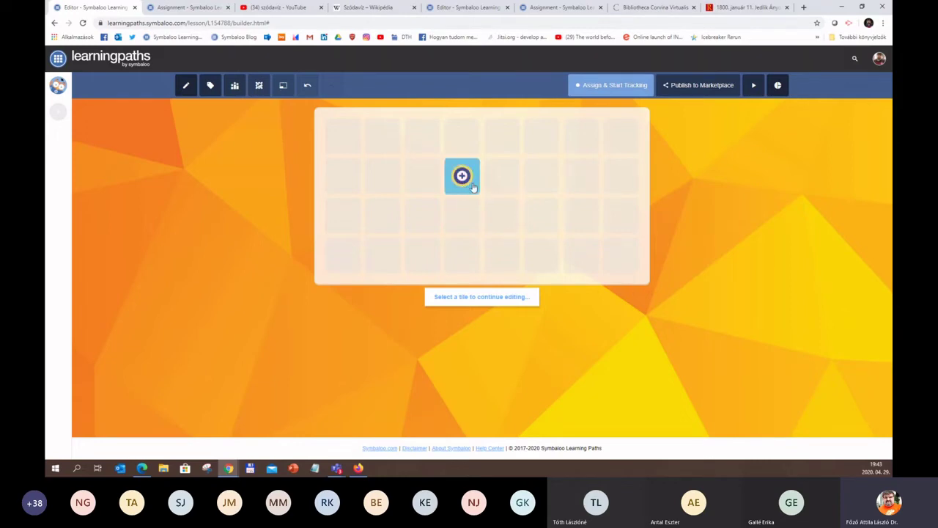
drag(463, 176, 501, 136)
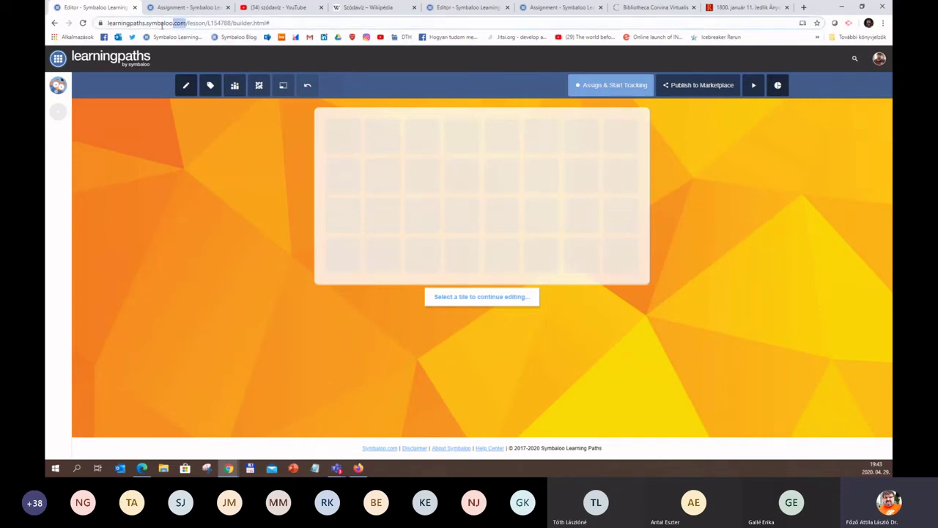
drag(185, 23, 107, 23)
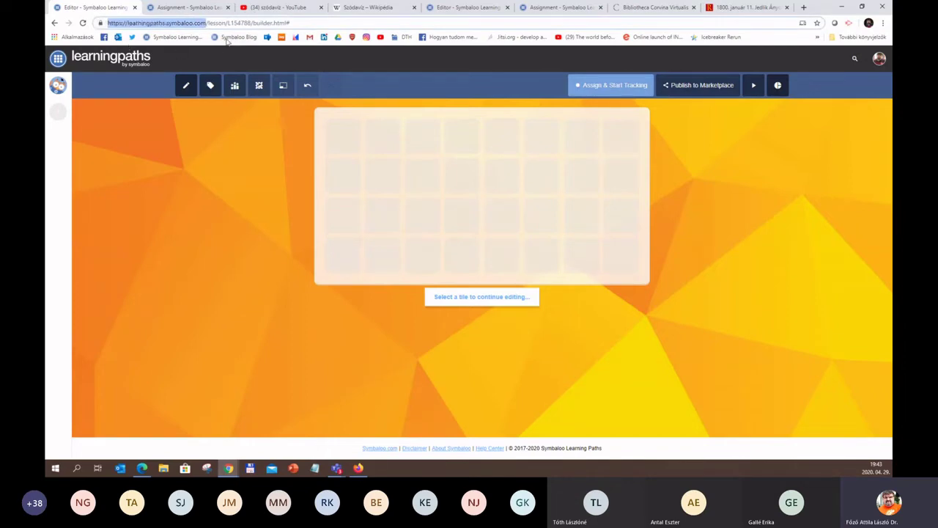
click(291, 25)
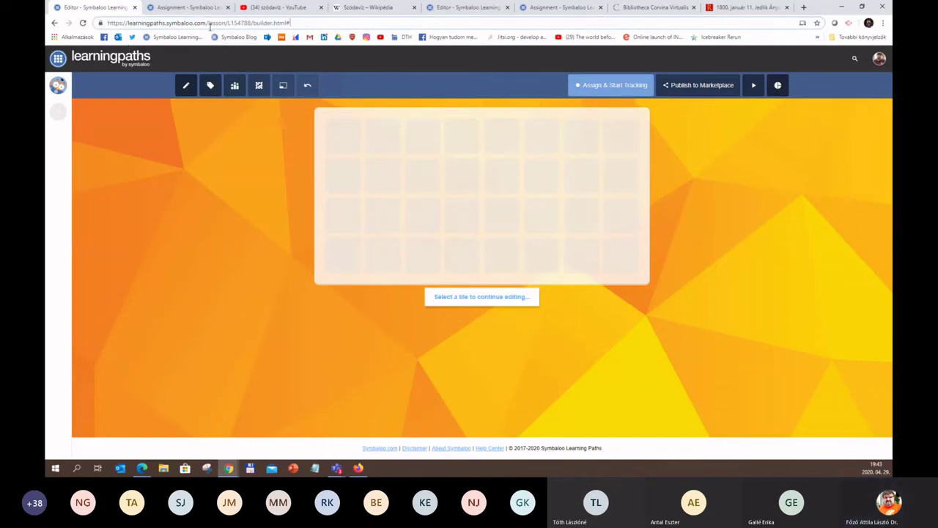
drag(207, 23, 106, 24)
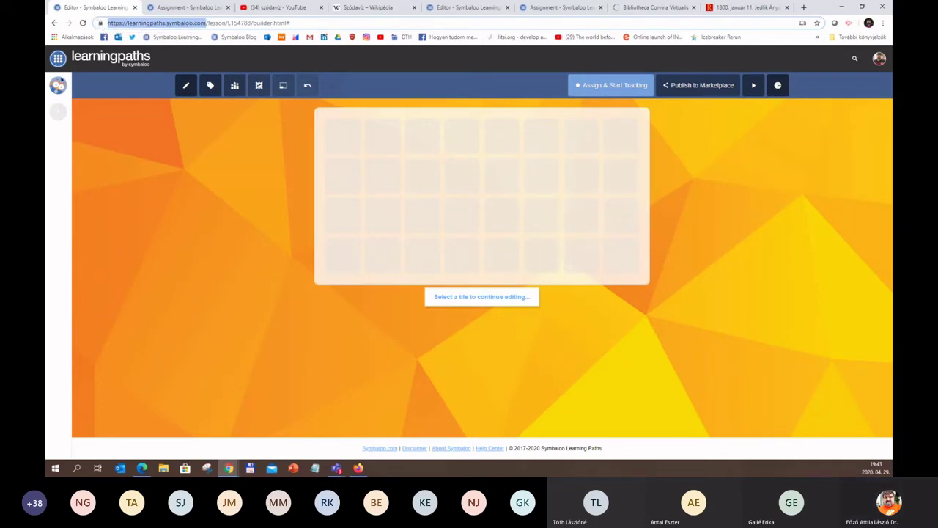
Resize the learning path's tile grid to 7 columns by 4 rows
key(alt+Tab)
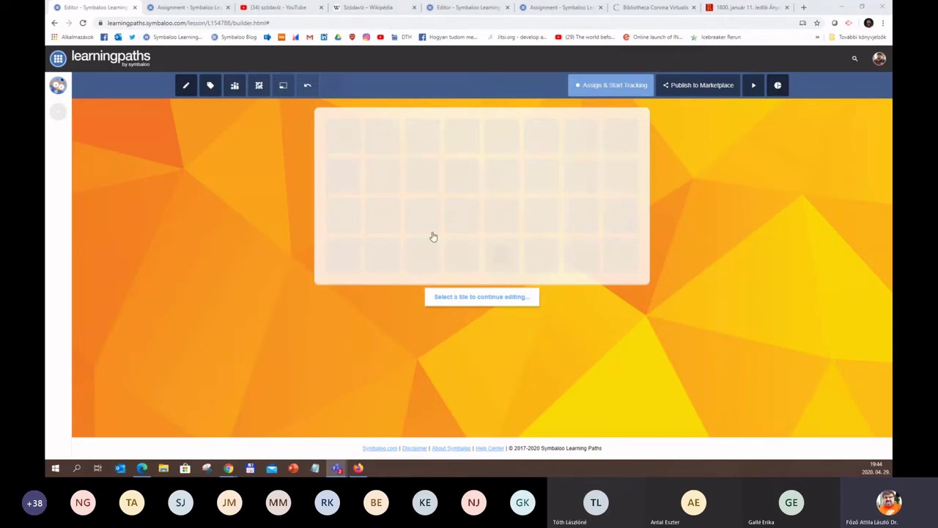
click(282, 96)
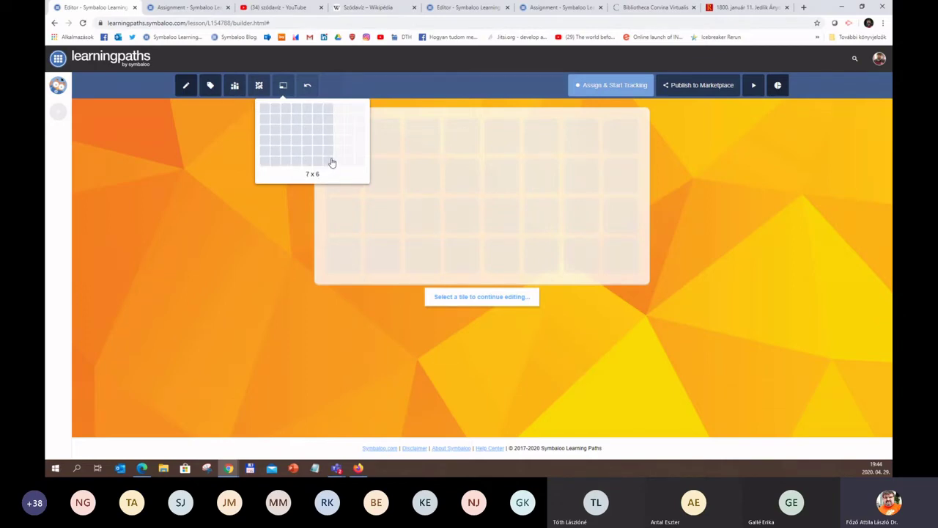
click(303, 129)
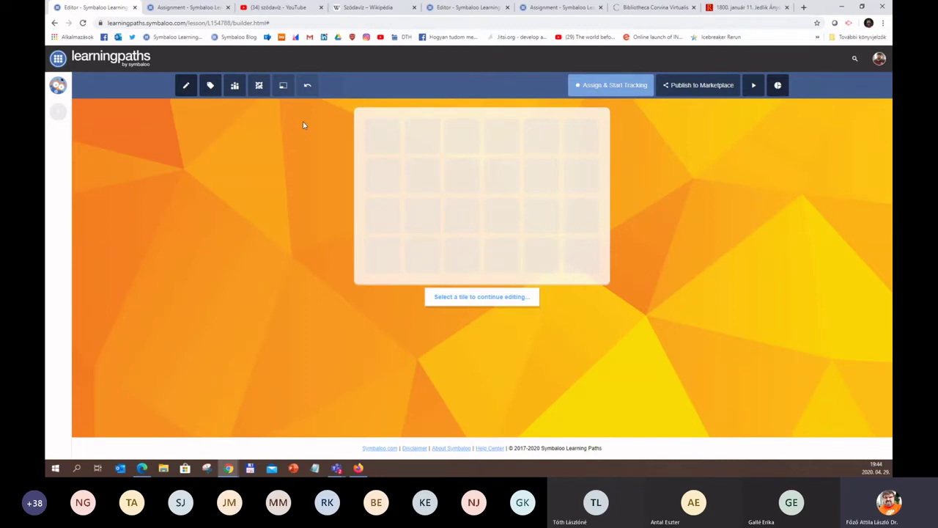
click(285, 87)
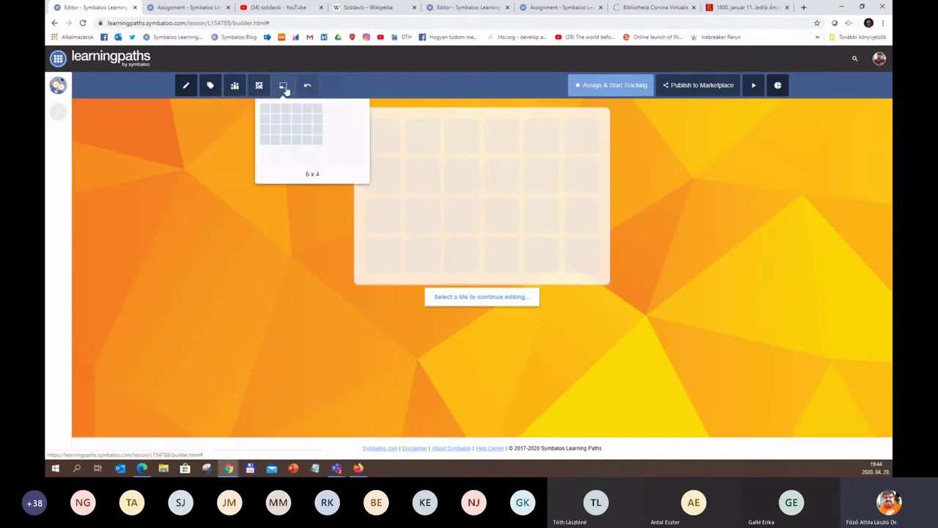
click(332, 145)
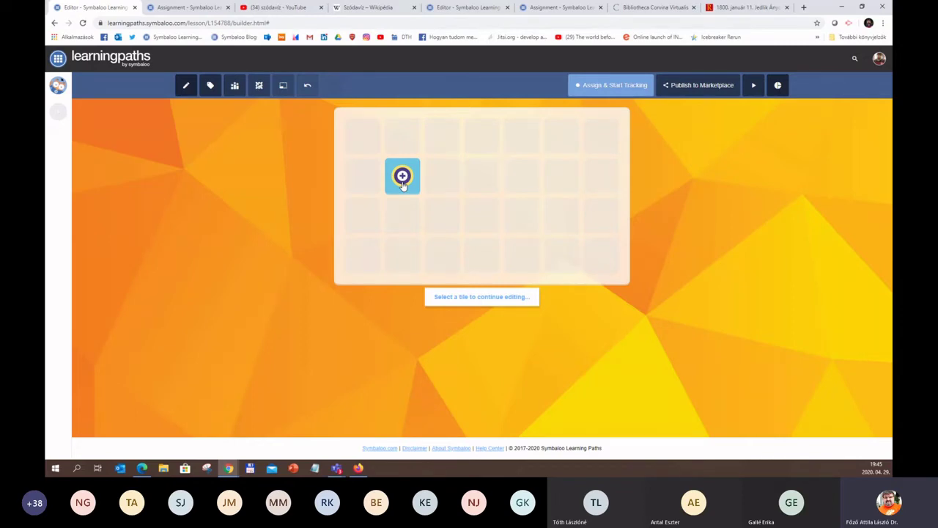
Place the start tile in the grid's first cell and browse the Culture resources suggested for it
drag(403, 185, 361, 140)
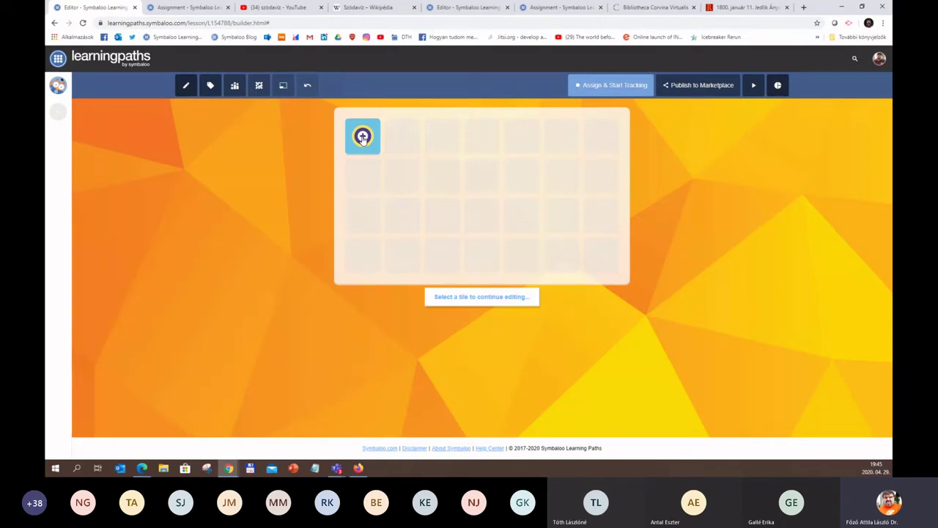
click(362, 139)
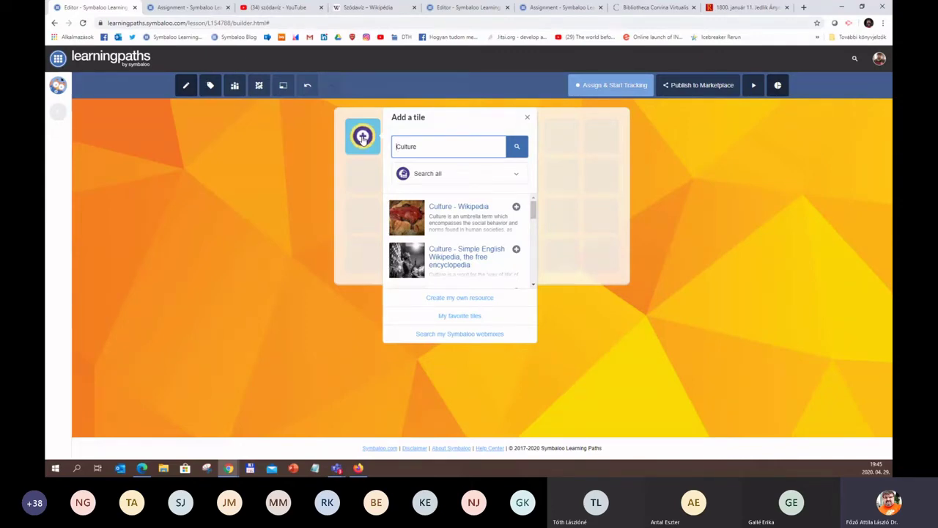
scroll(492, 235, down, 2)
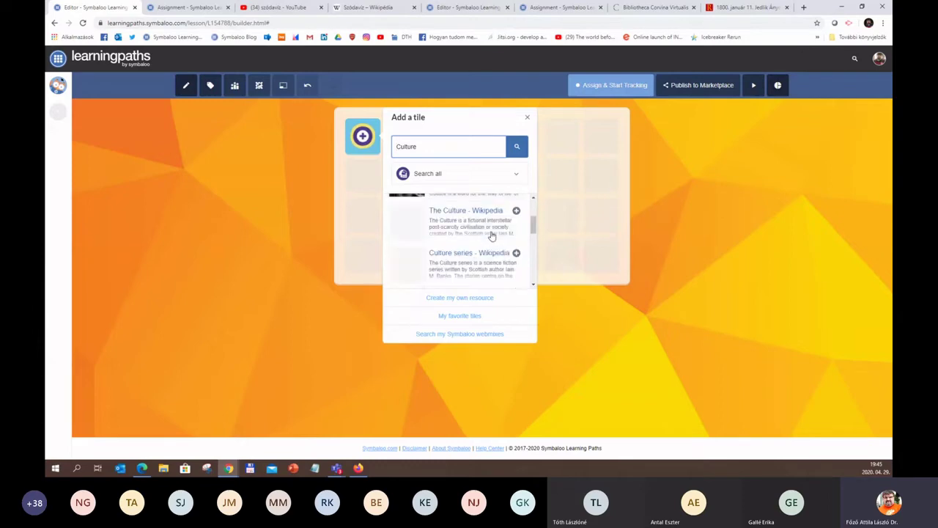
scroll(492, 235, up, 3)
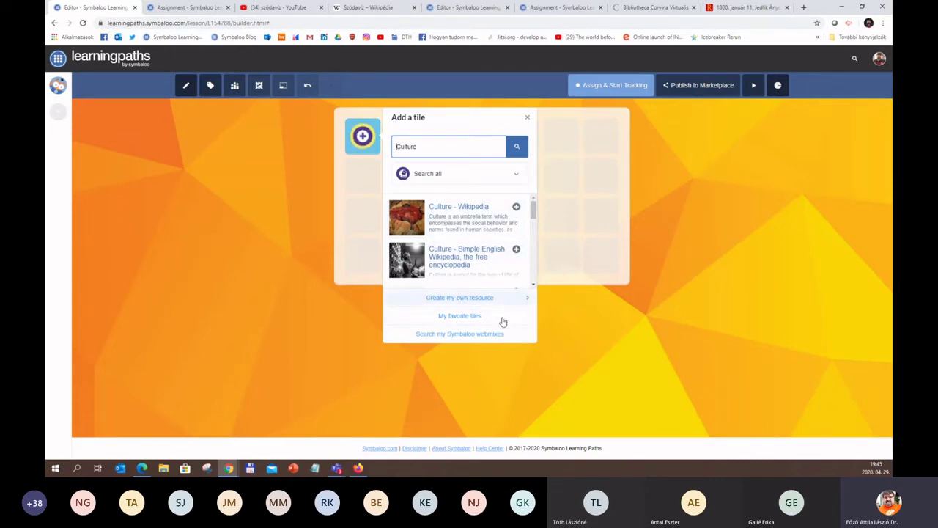
Create an own resource for the start tile titled "Szódavíz" with the description "Menj végig az ösvényen!" and save it
click(411, 301)
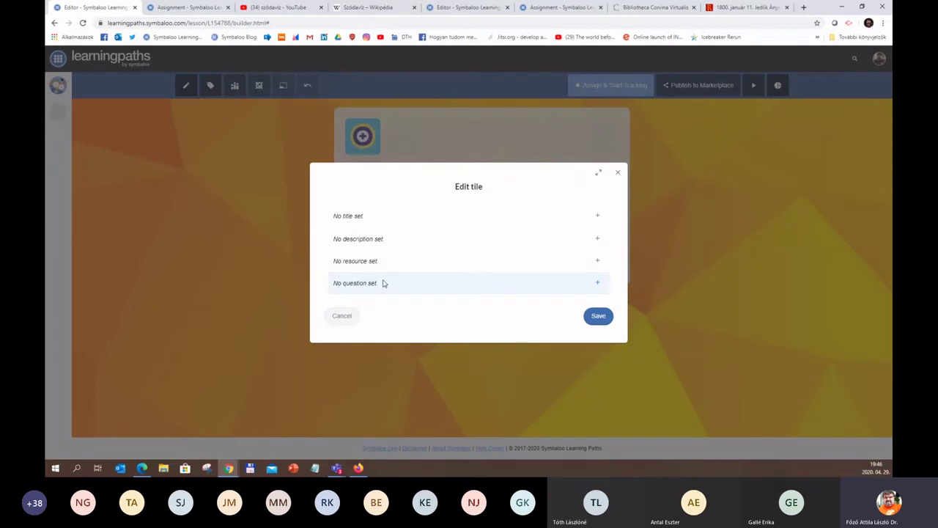
click(369, 217)
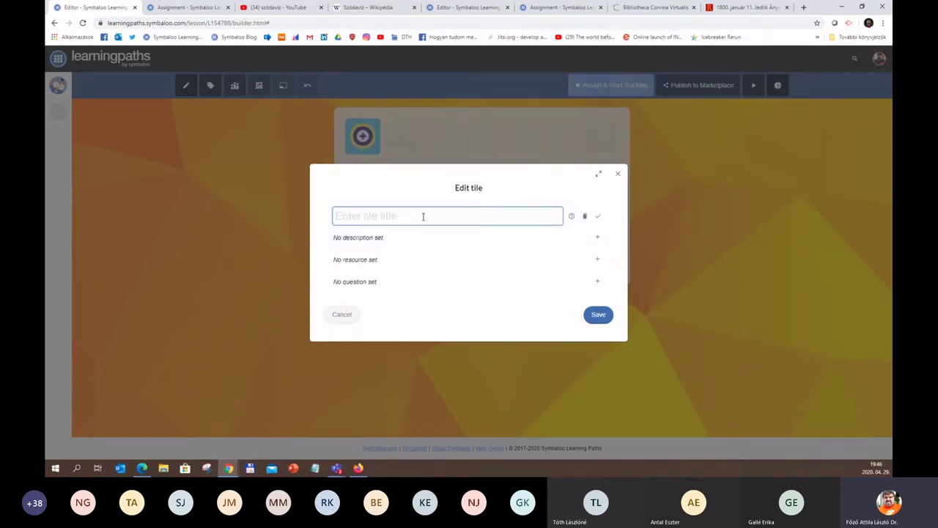
text(Szódavíz)
click(378, 237)
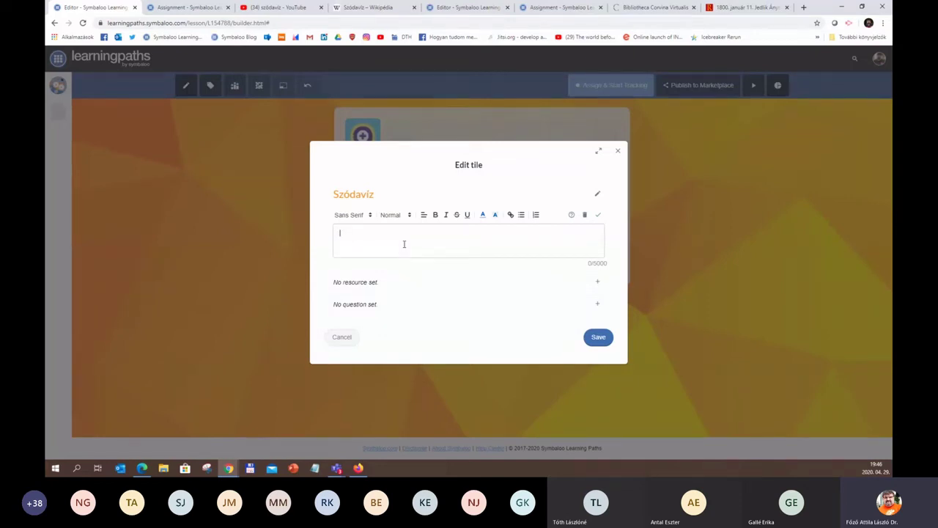
text(Menj végig az ösvényen!)
click(598, 339)
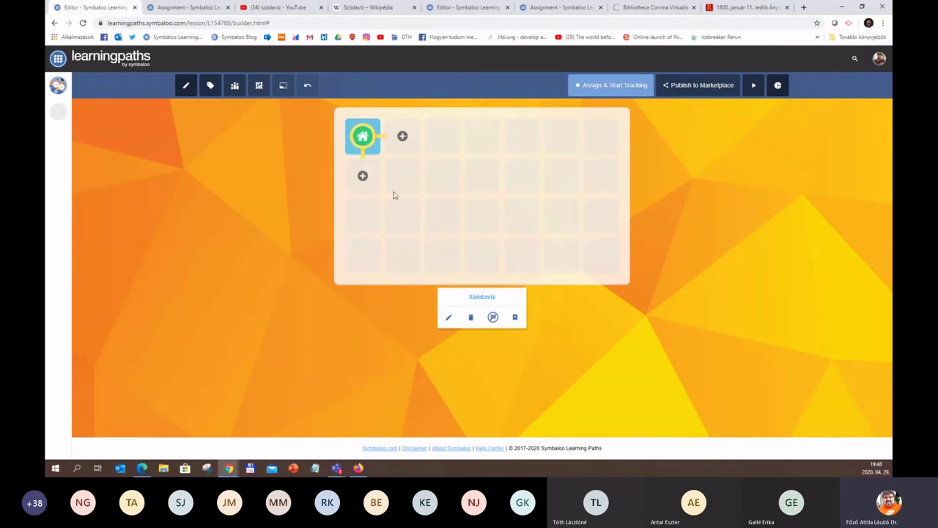
Add a second tile beside the start tile, using the "Szódavíz – Wikipédia" result of a Google search for "szódavíz"
click(402, 139)
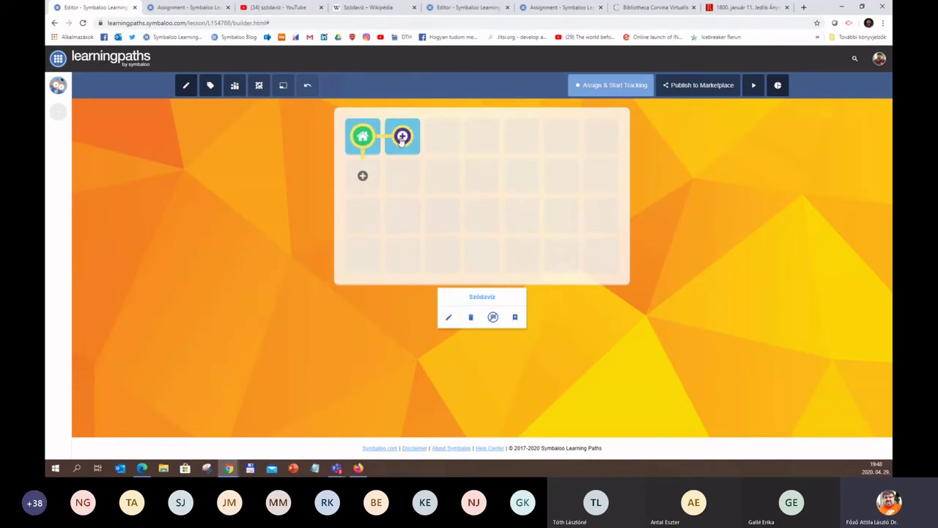
click(402, 140)
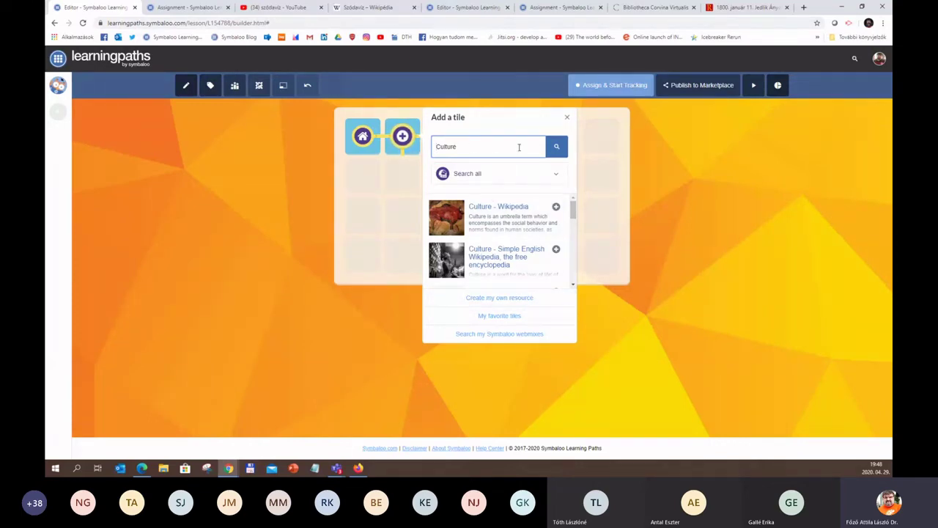
drag(518, 144, 432, 144)
text(szódavíz)
click(556, 176)
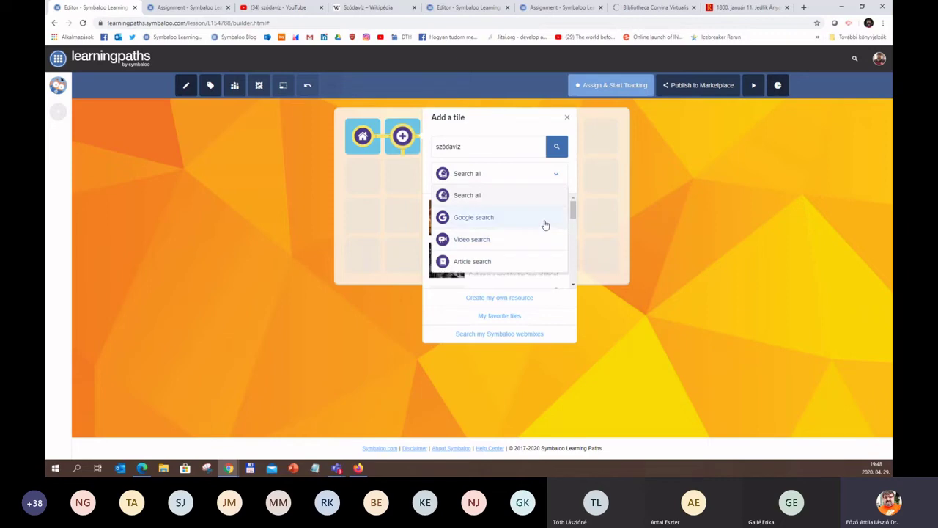
click(482, 222)
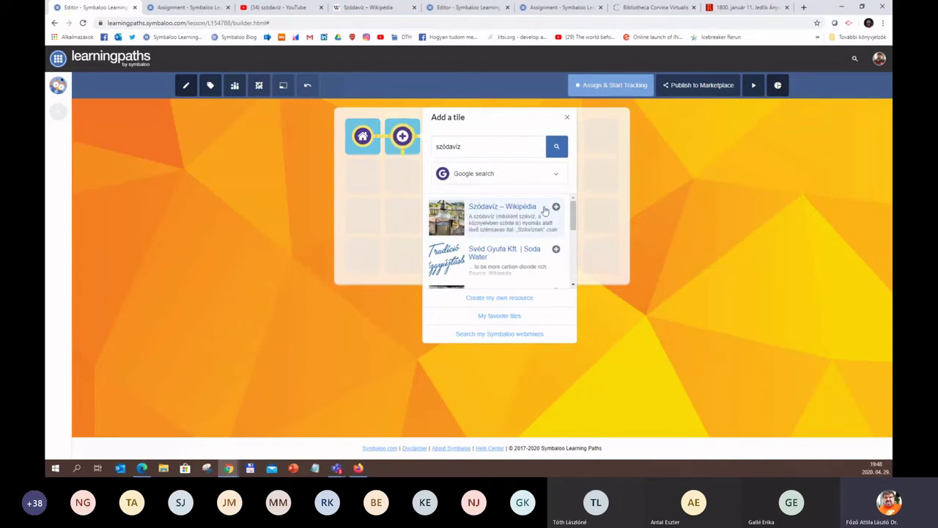
click(519, 208)
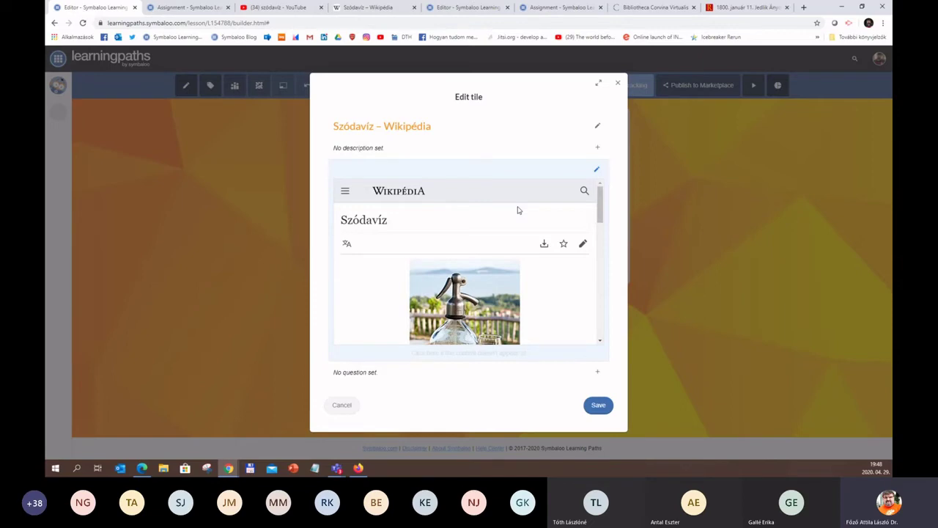
Review the Wikipedia article embedded in the new tile and save the tile
scroll(542, 265, down, 10)
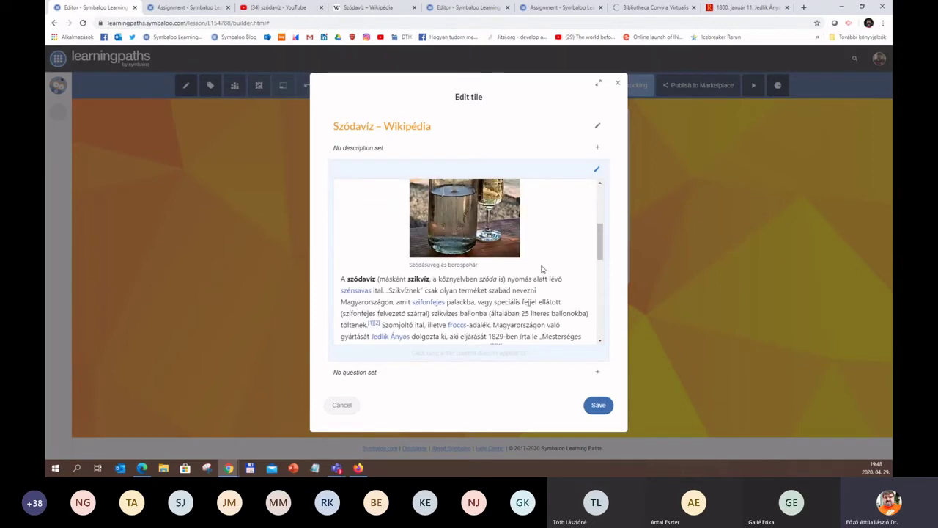
scroll(542, 266, down, 3)
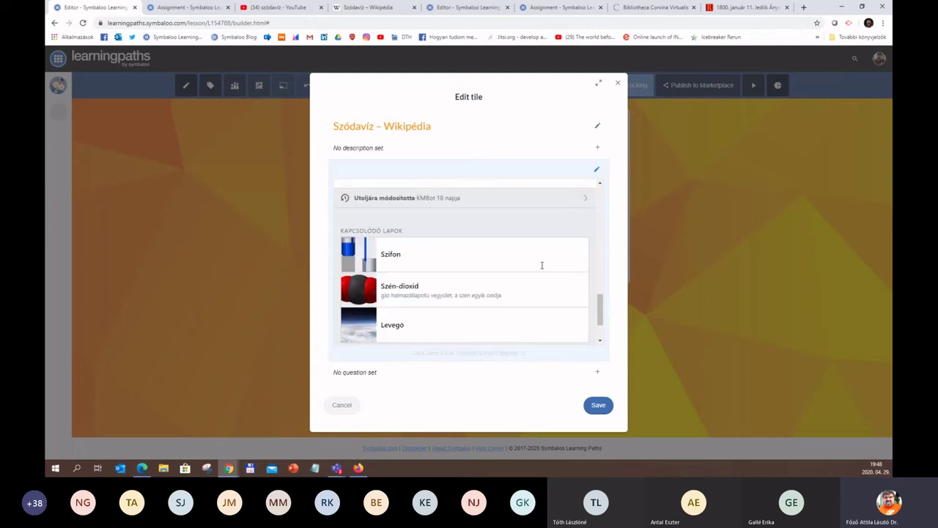
scroll(542, 265, down, 1)
scroll(542, 265, up, 14)
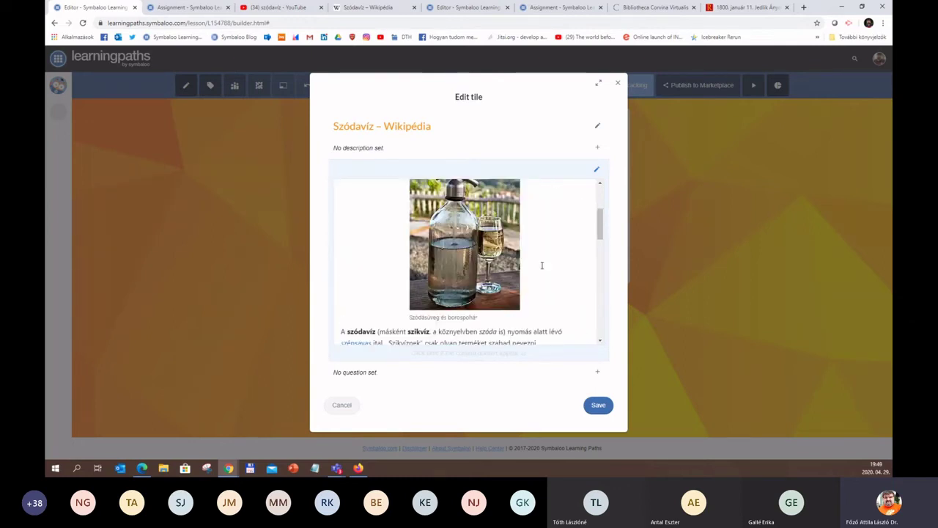
scroll(542, 266, up, 3)
scroll(542, 266, down, 3)
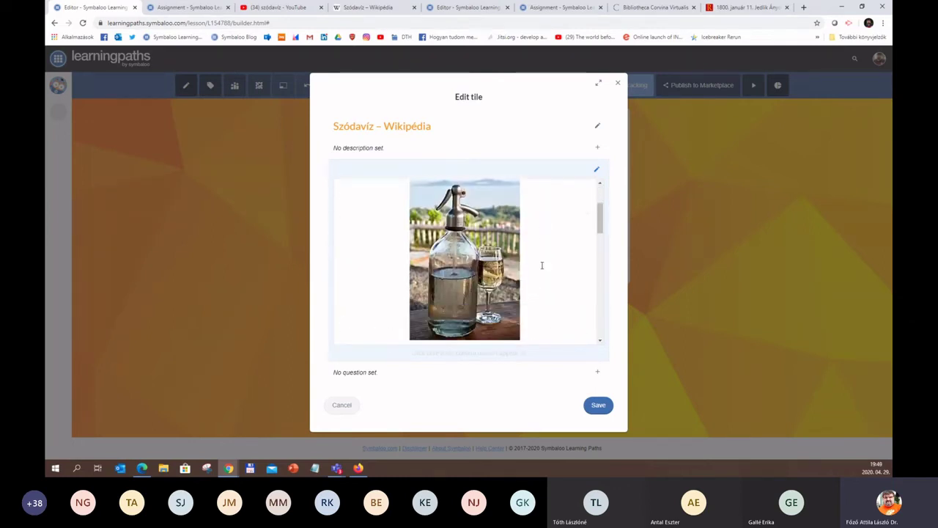
click(598, 408)
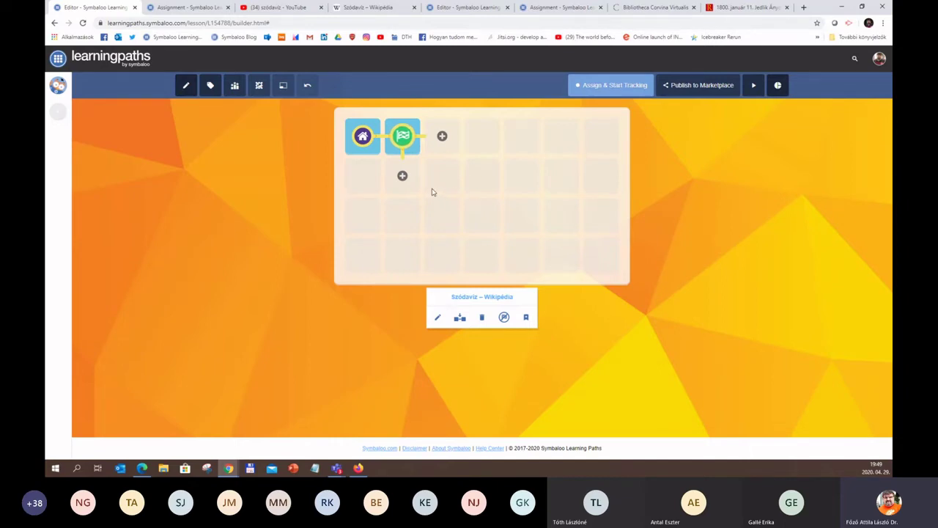
Add an own-resource tile below the Wikipedia tile and title it "Ki a feltaláló?"
click(402, 175)
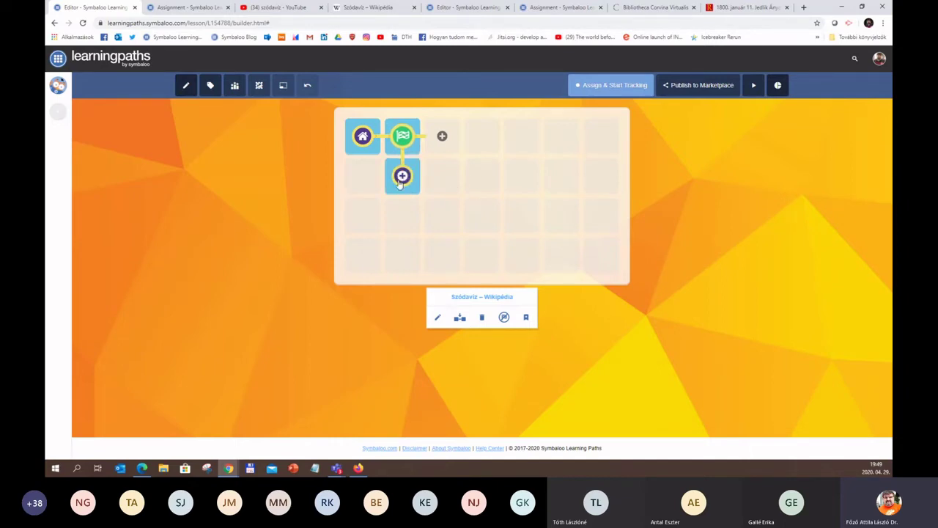
click(401, 182)
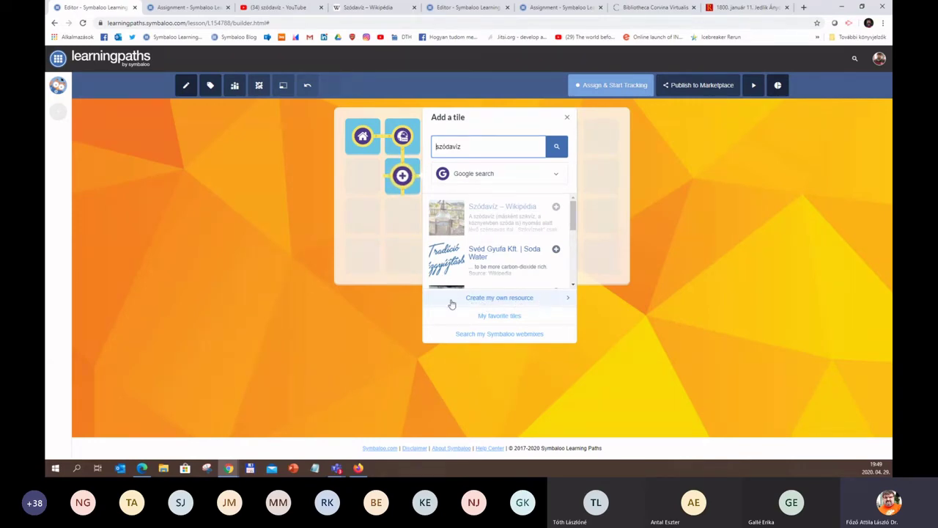
click(550, 298)
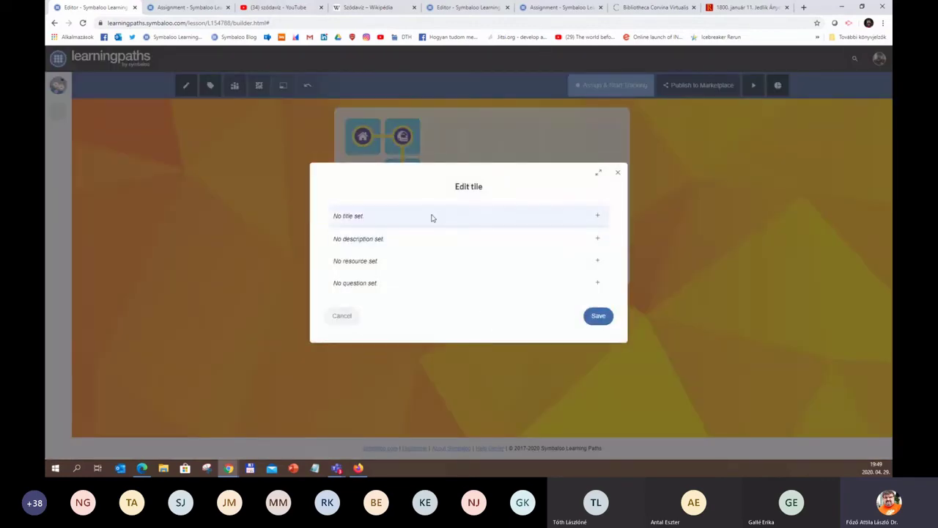
click(433, 217)
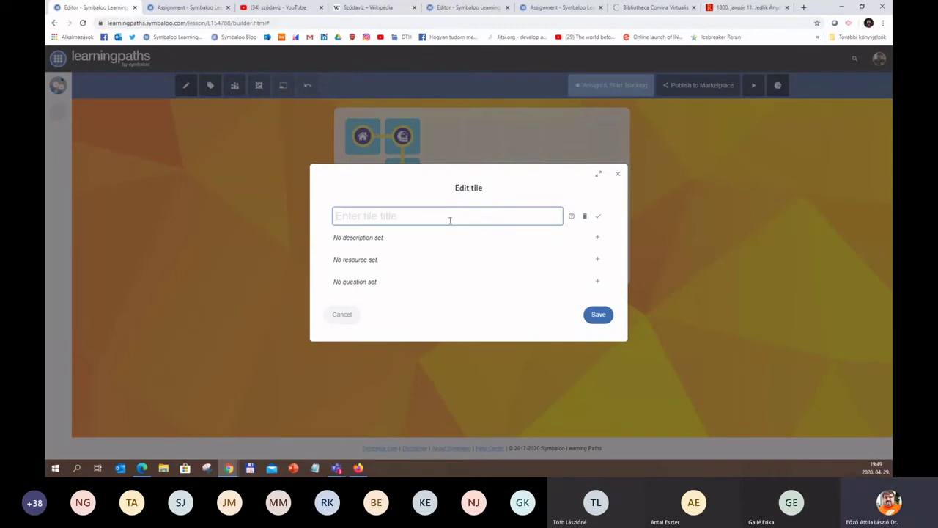
text(Ki a feltaláló?)
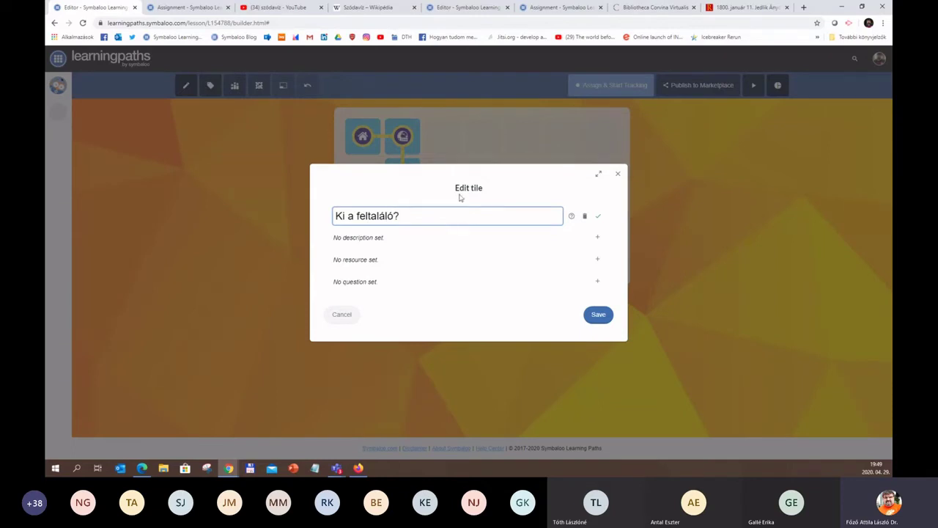
key(Return)
Add the question "Ki találta fel a szódavizet?" to the tile
click(372, 281)
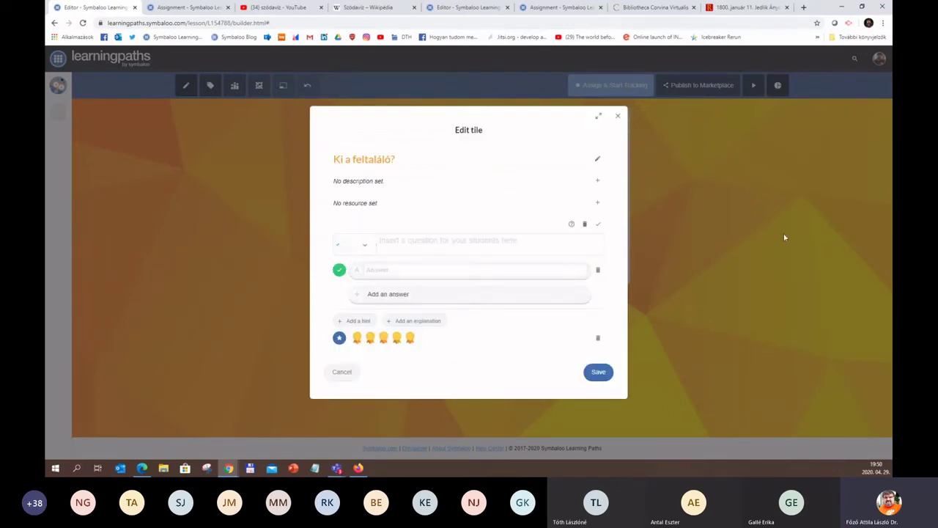
click(444, 242)
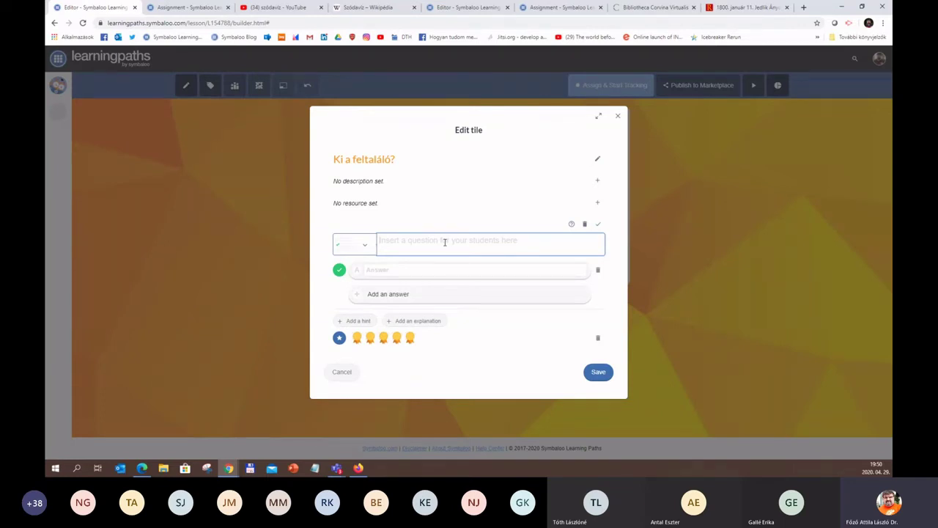
text(Ki talált)
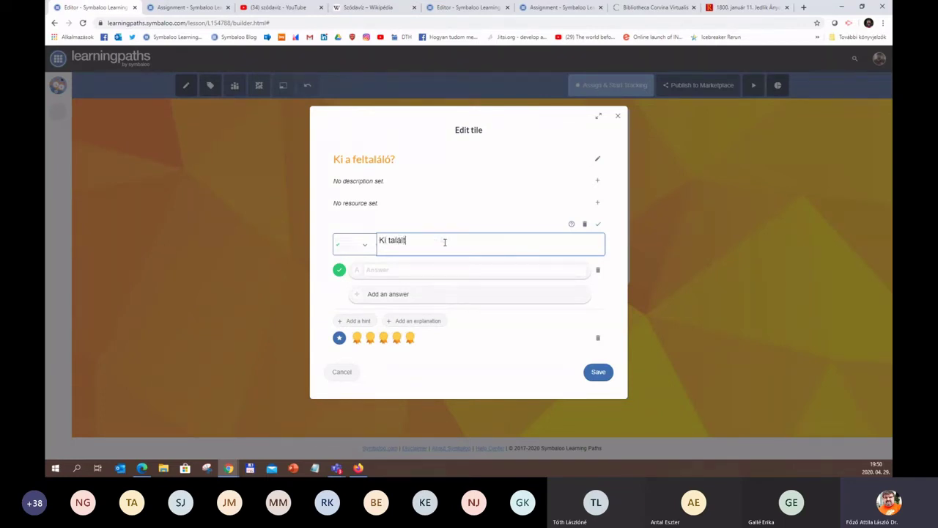
text(a fel a szódavizet?)
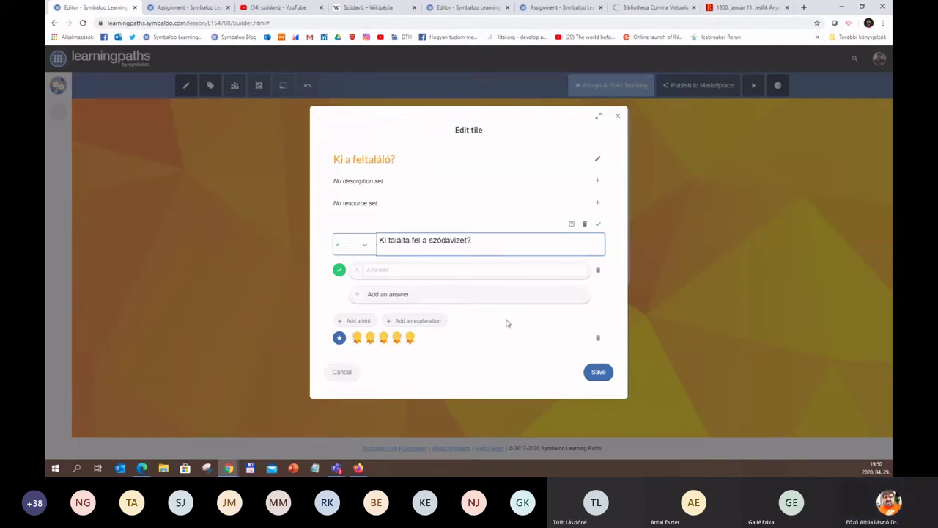
Enter four answers for the question: "Newton", "Semmelweiss", "Jedlik" and "Priestley"
click(514, 271)
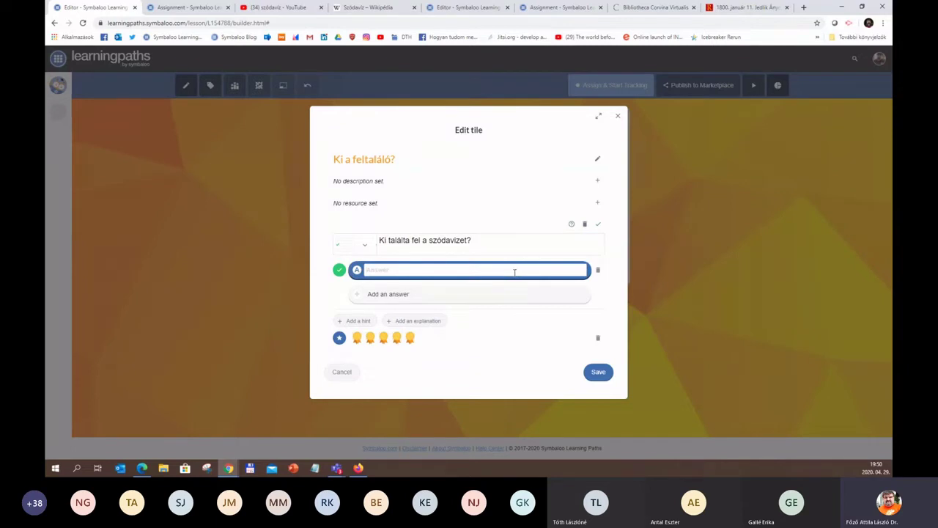
text(Newton)
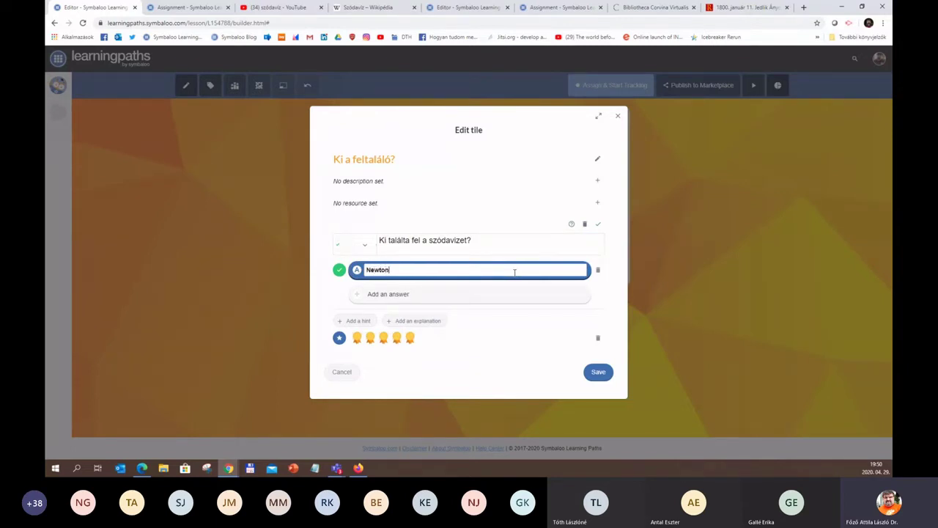
click(471, 298)
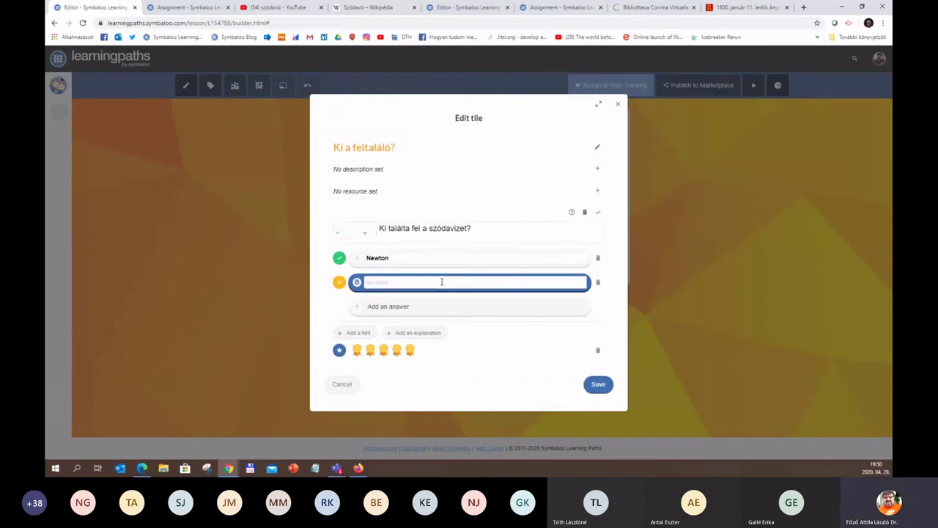
text(Semmelweiss)
click(406, 309)
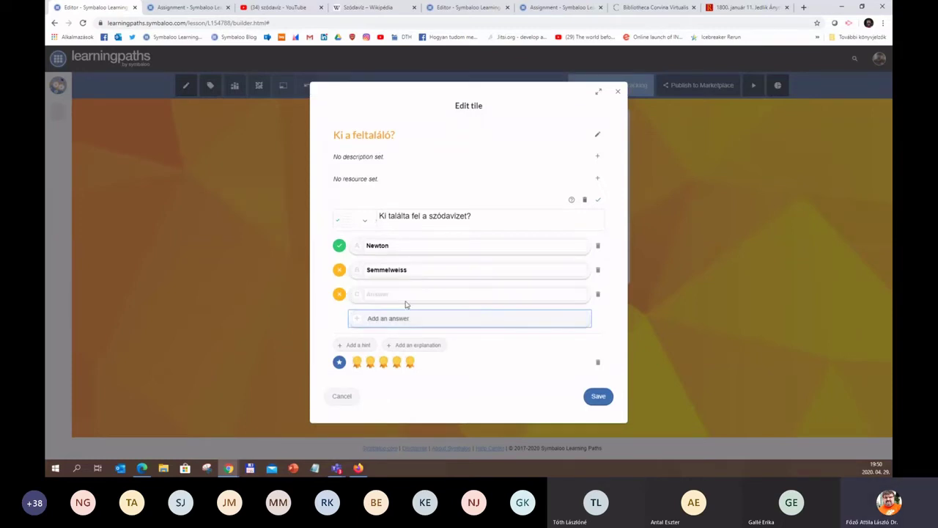
click(406, 295)
text(Jedlik)
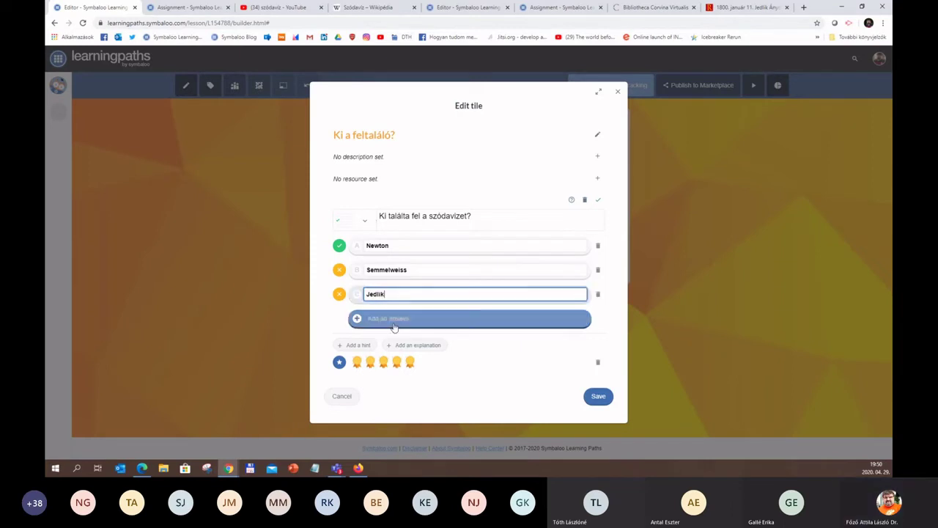
click(394, 321)
click(396, 308)
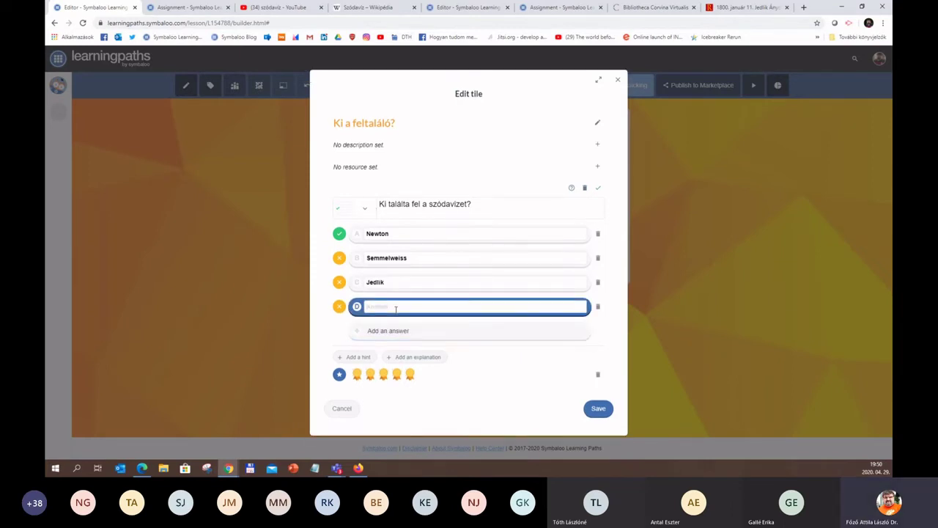
text(Priestley)
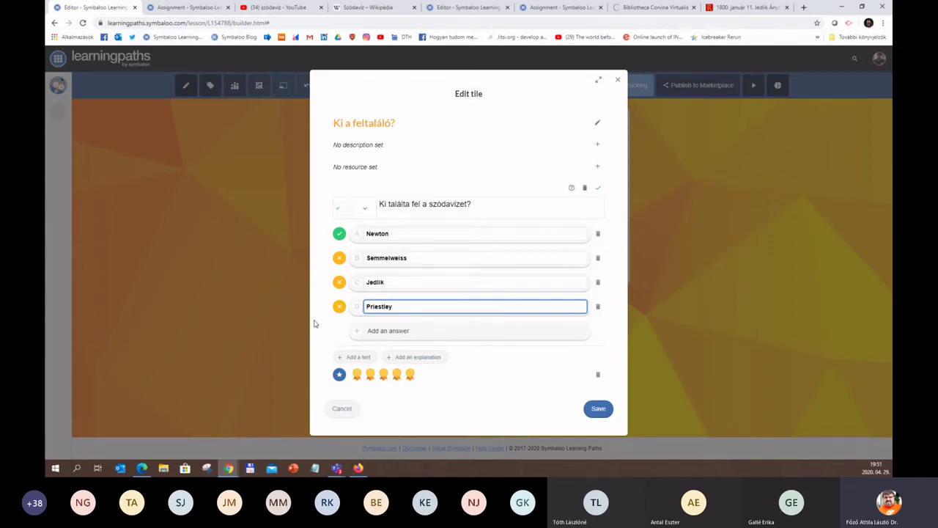
Mark "Priestley" as the correct answer and set the question's reward to four medals
click(338, 306)
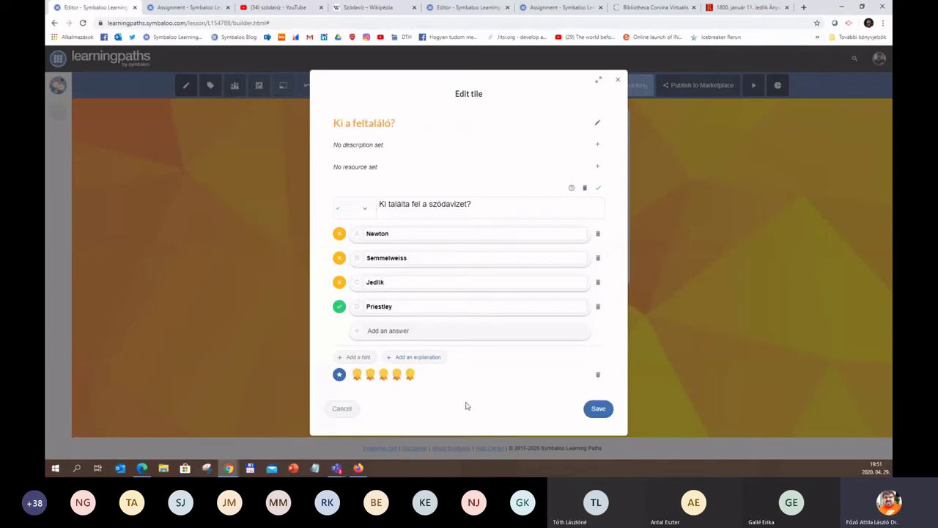
click(397, 377)
Review the available question types without changing the multiple-choice question, and save the tile
drag(481, 204, 370, 213)
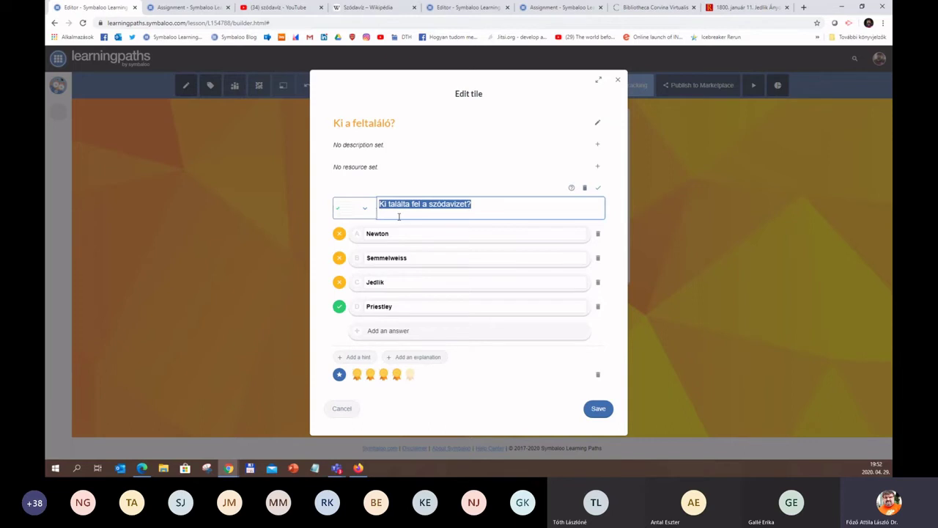
click(365, 212)
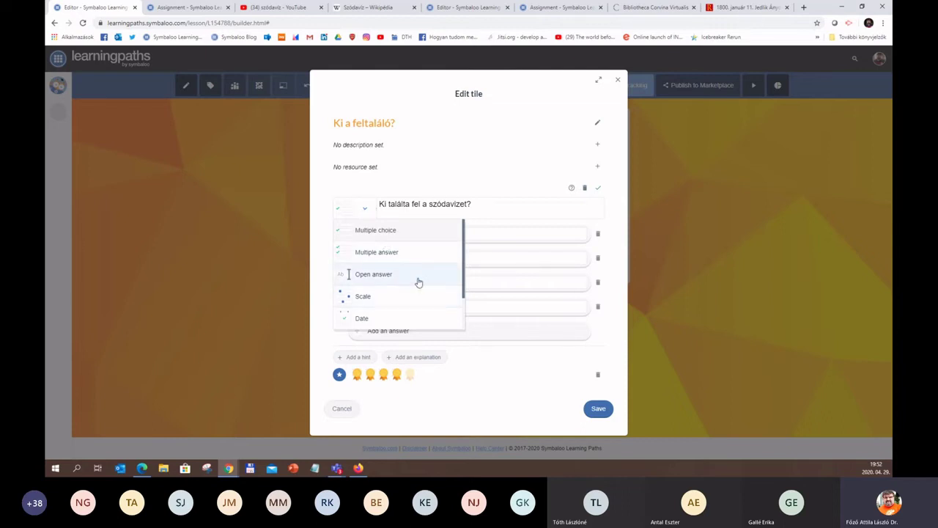
scroll(419, 282, down, 1)
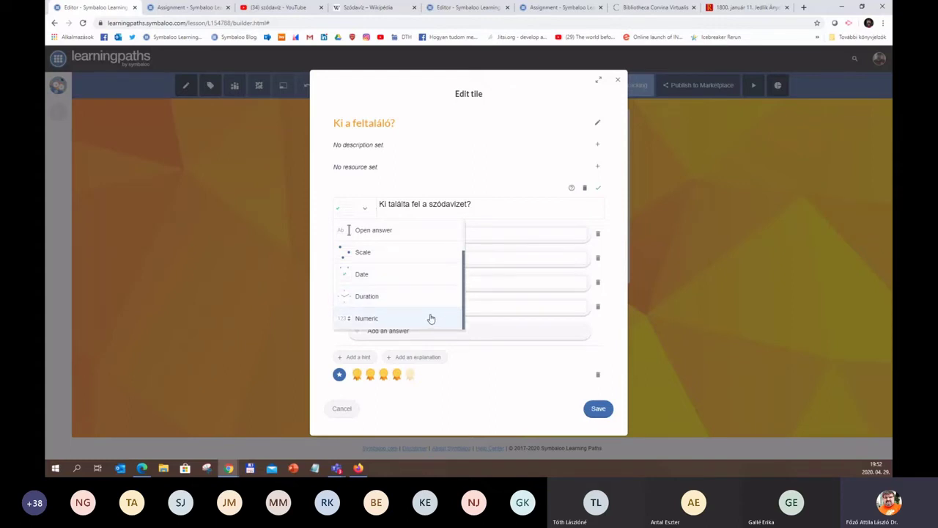
scroll(430, 319, up, 1)
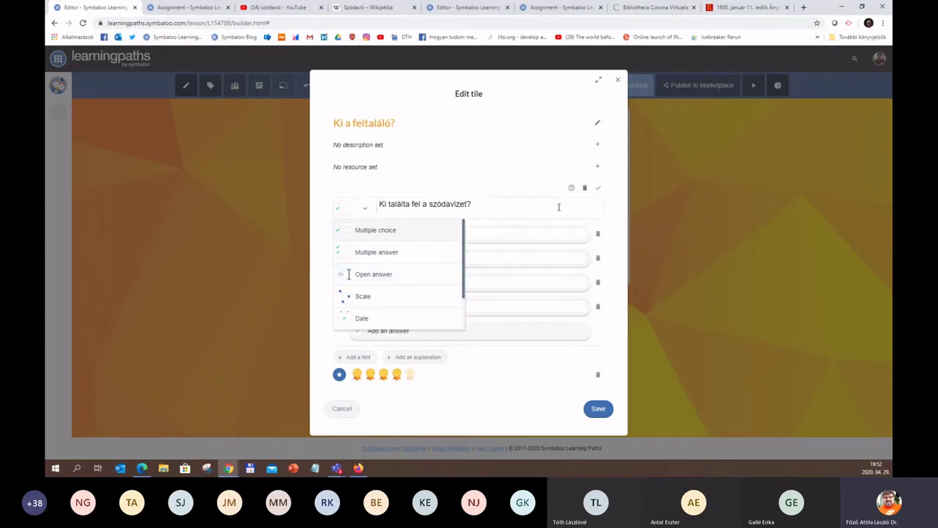
click(614, 221)
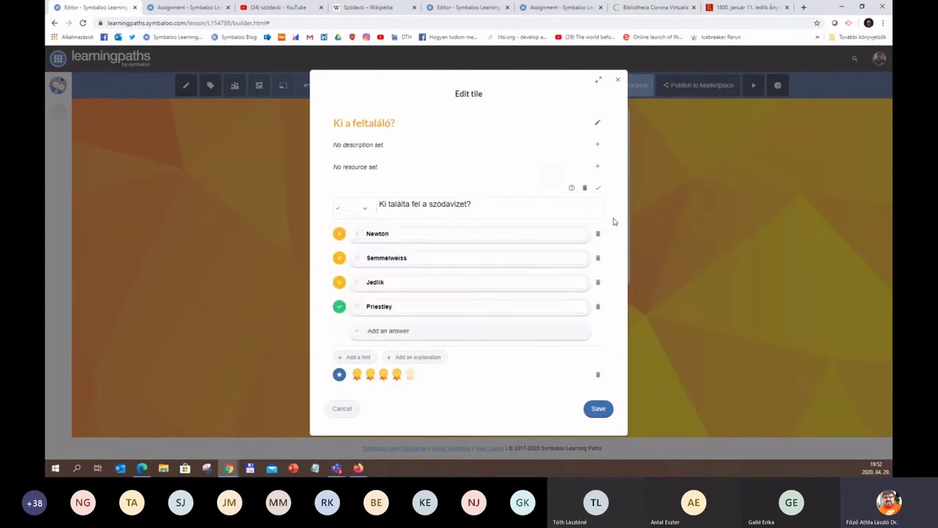
click(594, 408)
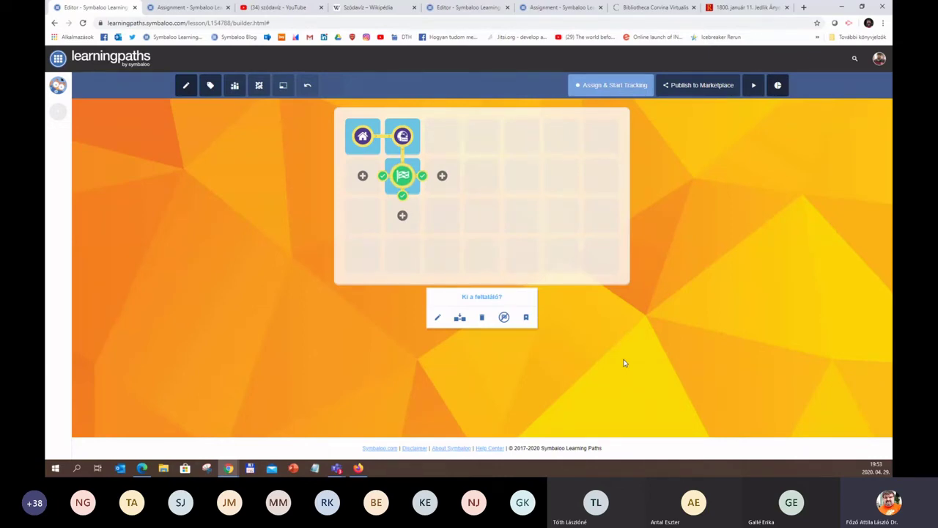
Add an own-resource tile beside the question tile, title it "Videó" and open its resource options
click(442, 175)
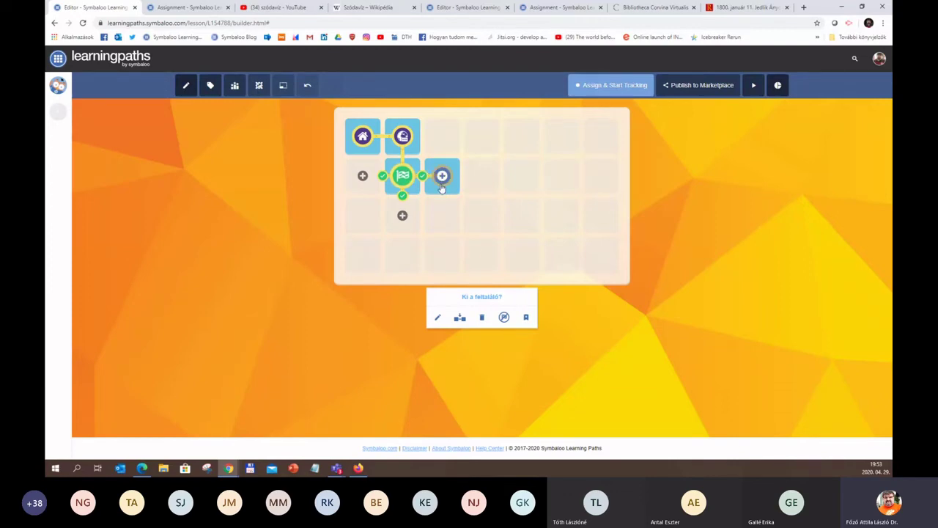
click(442, 176)
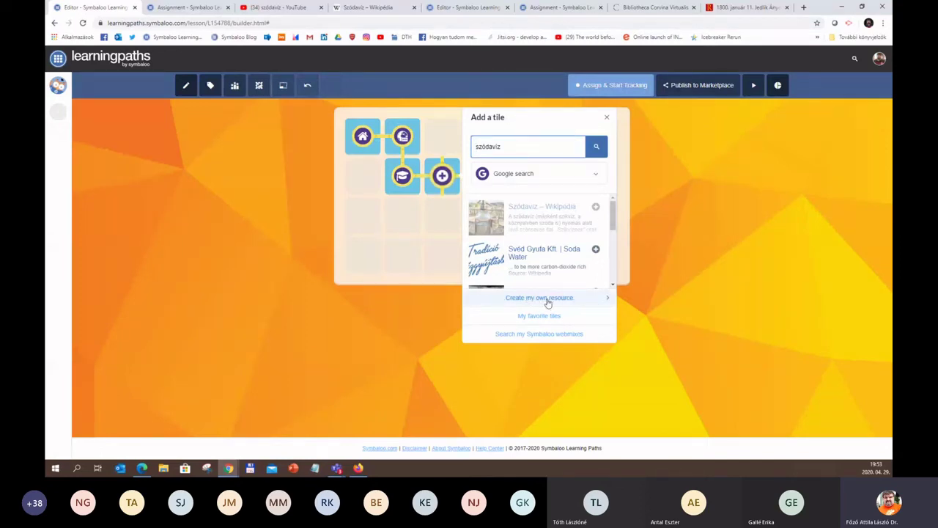
click(573, 299)
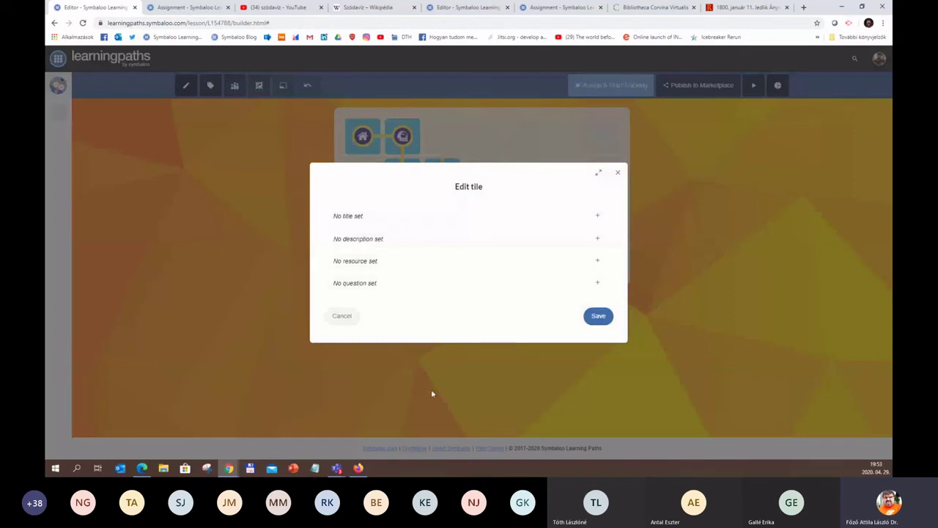
click(378, 217)
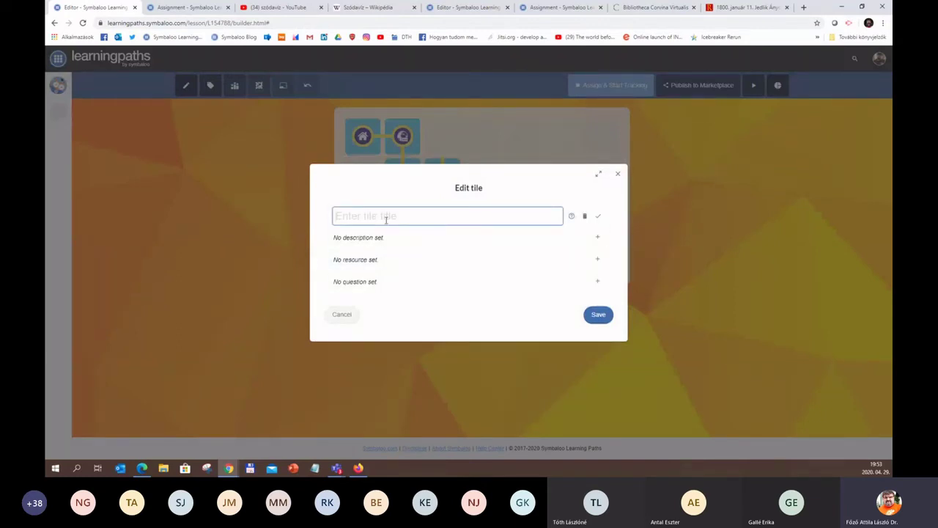
text(Videó)
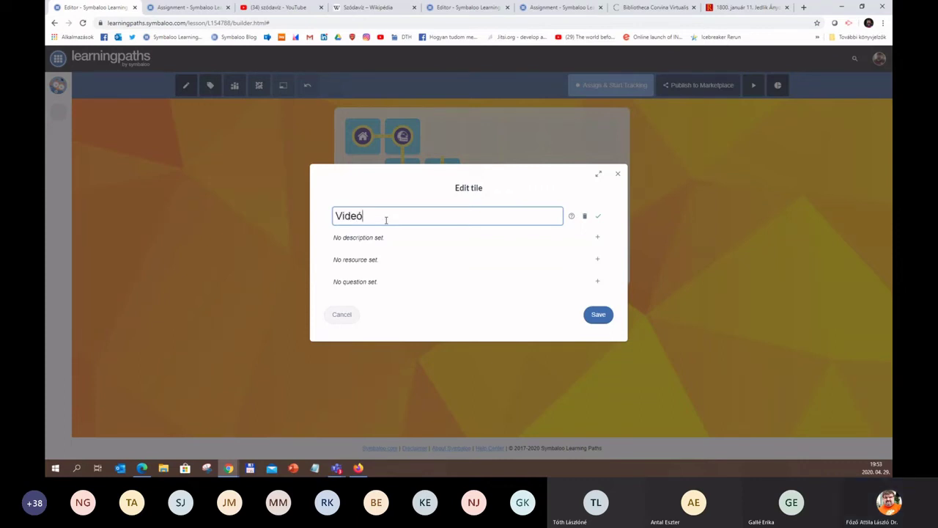
click(375, 238)
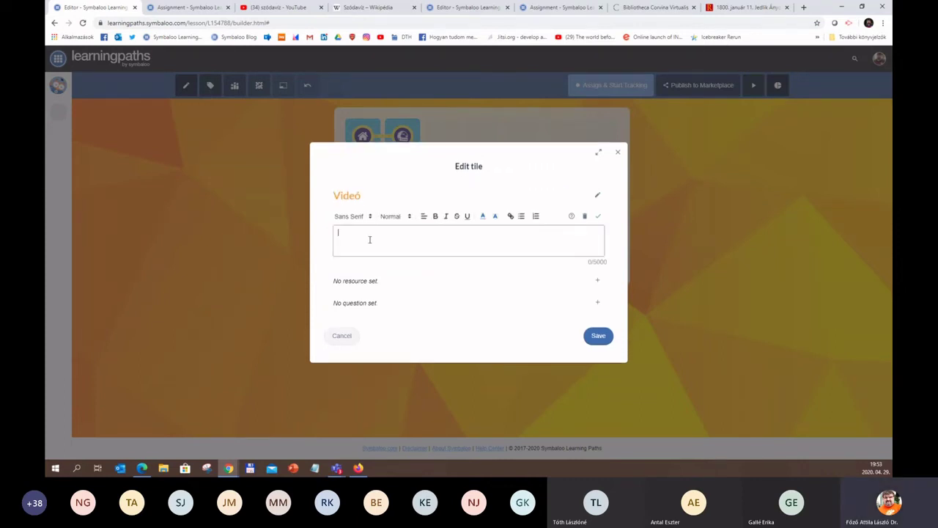
click(378, 283)
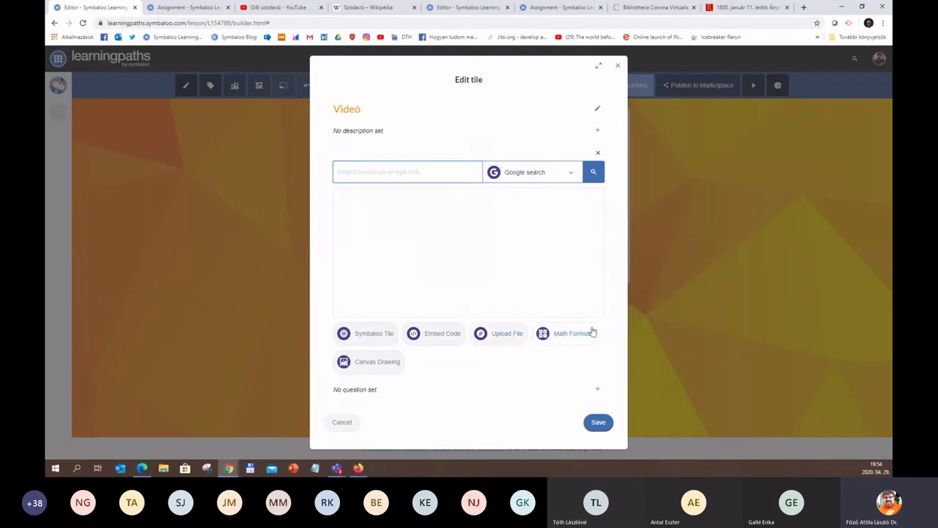
Try out the Math Formula and Canvas Drawing resources, sketching a freehand outline on the canvas, and discard both
click(565, 333)
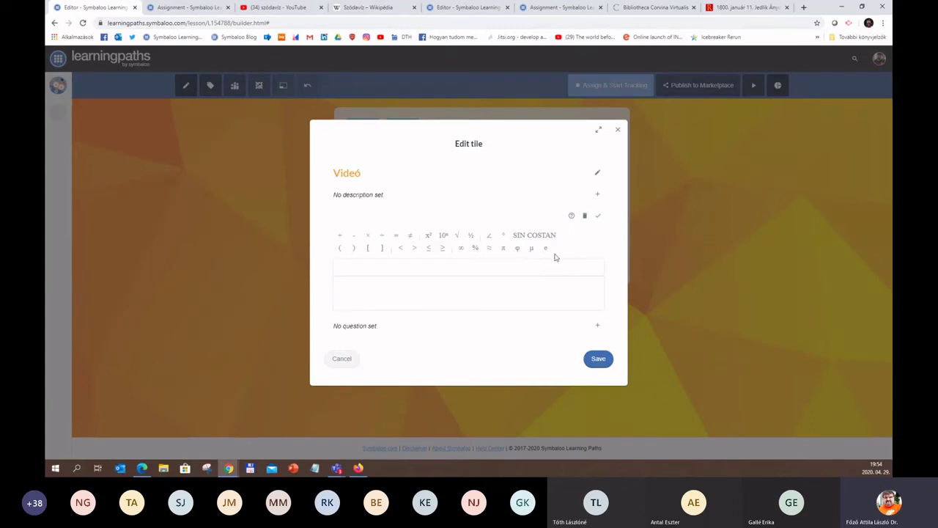
click(582, 218)
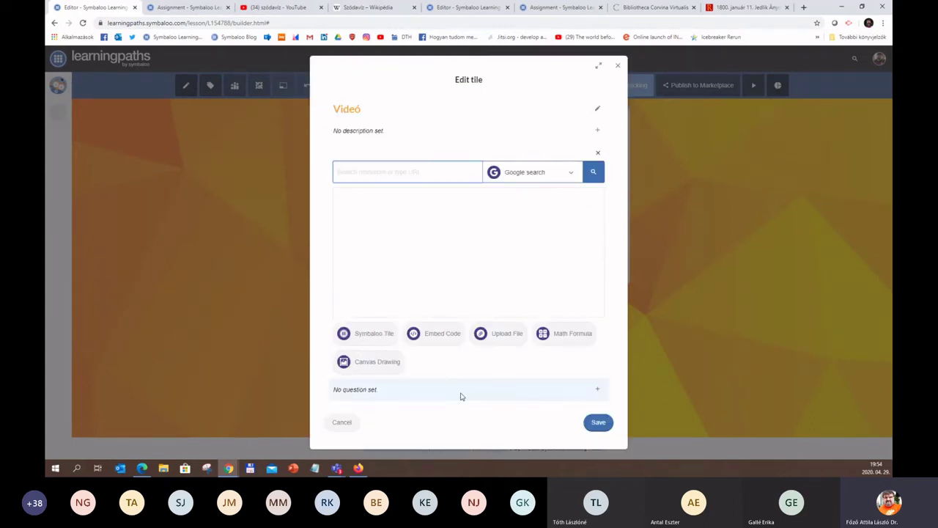
click(368, 368)
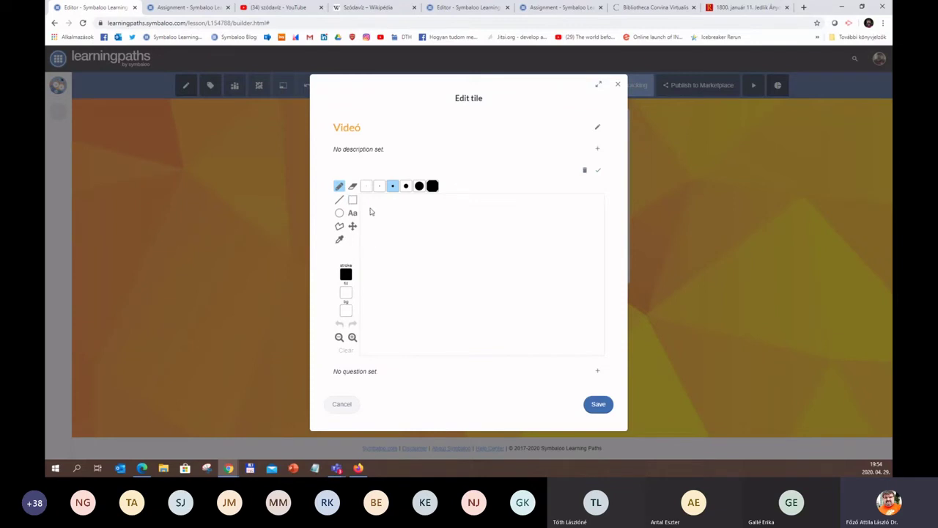
mouse_move(418, 265)
mouse_down()
mouse_move(452, 218)
mouse_move(467, 287)
mouse_move(560, 262)
mouse_move(518, 315)
mouse_move(418, 287)
mouse_move(399, 267)
mouse_move(419, 265)
mouse_up()
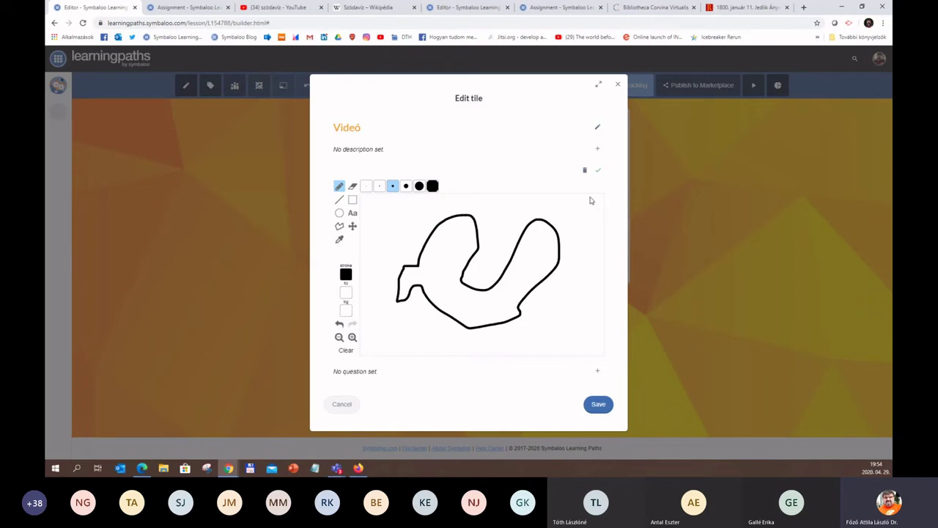
click(584, 174)
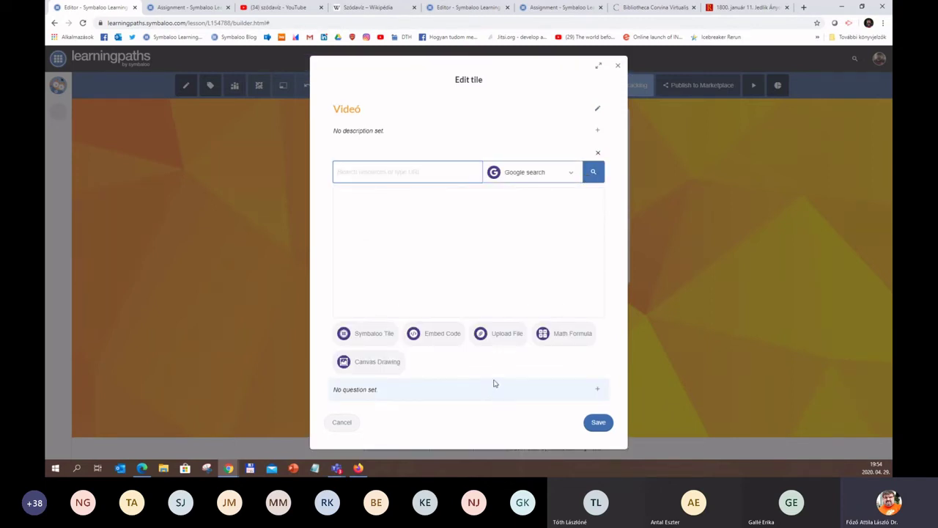
Choose Embed Code as the tile's resource, and open and pause the YouTube video "B6 Szódavíz előállítása a háztartásban"
click(442, 335)
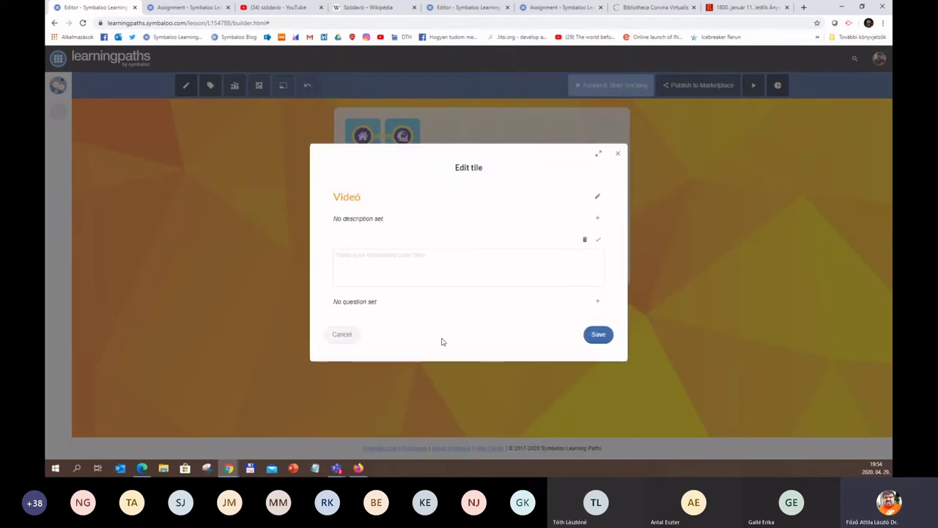
click(431, 260)
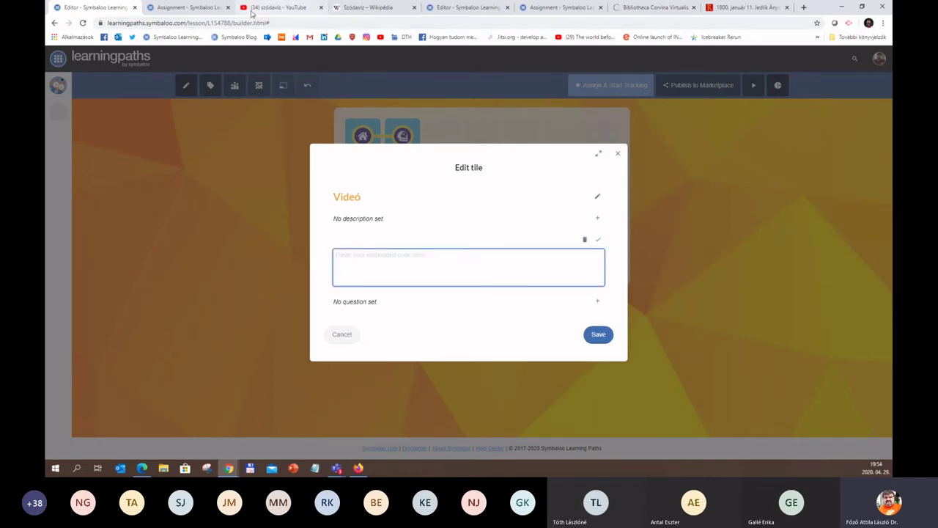
click(277, 7)
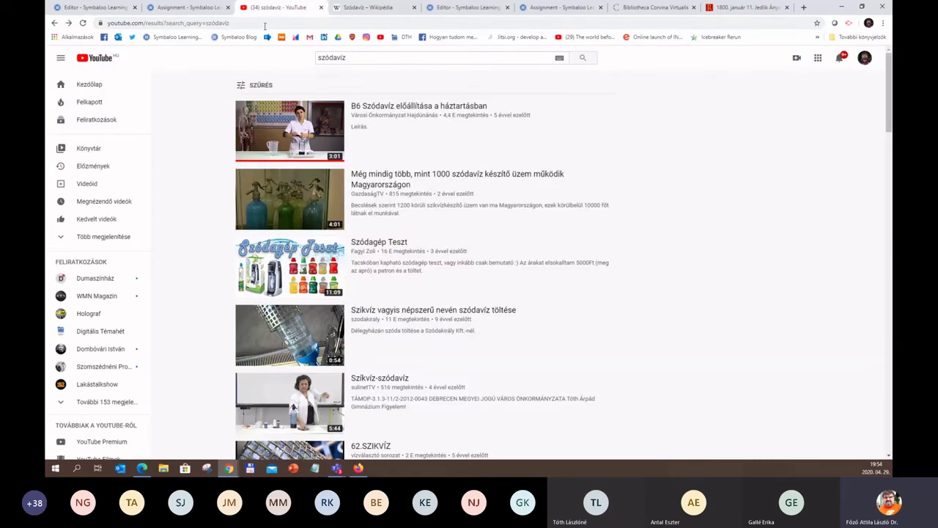
click(318, 145)
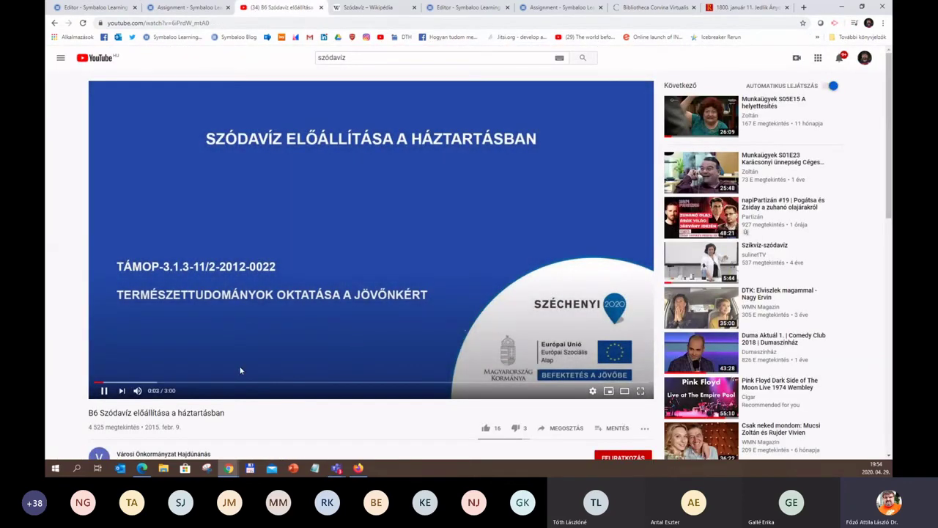
click(104, 391)
Open the soda water video's sharing options and copy its full iframe embed code
scroll(408, 386, down, 2)
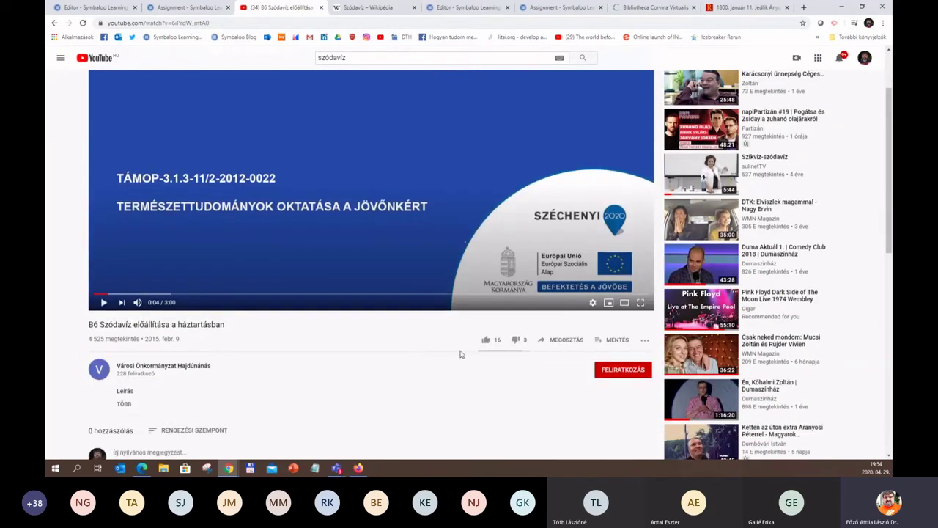
click(563, 339)
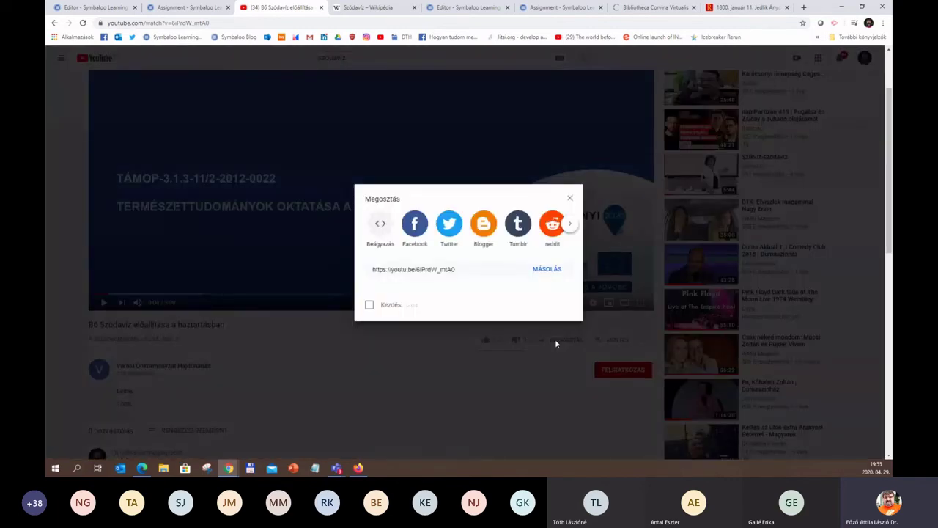
click(488, 271)
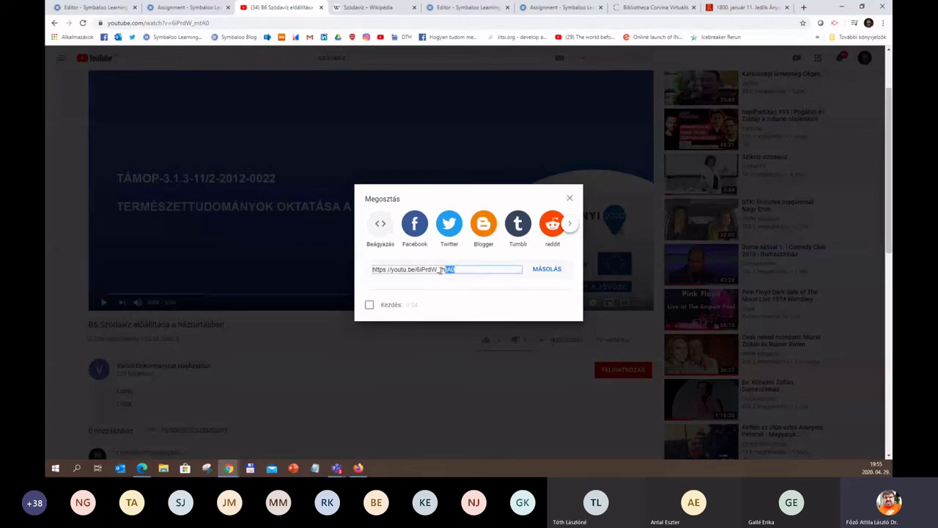
click(374, 271)
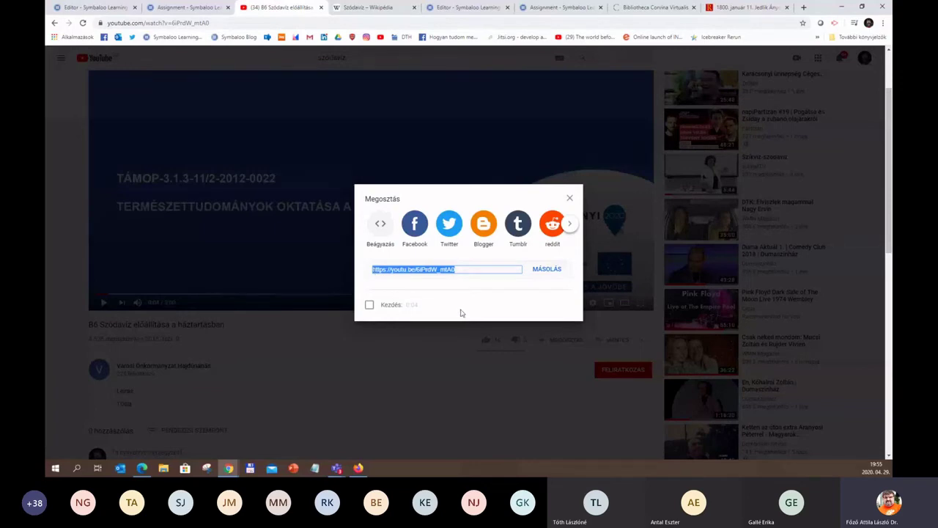
click(382, 227)
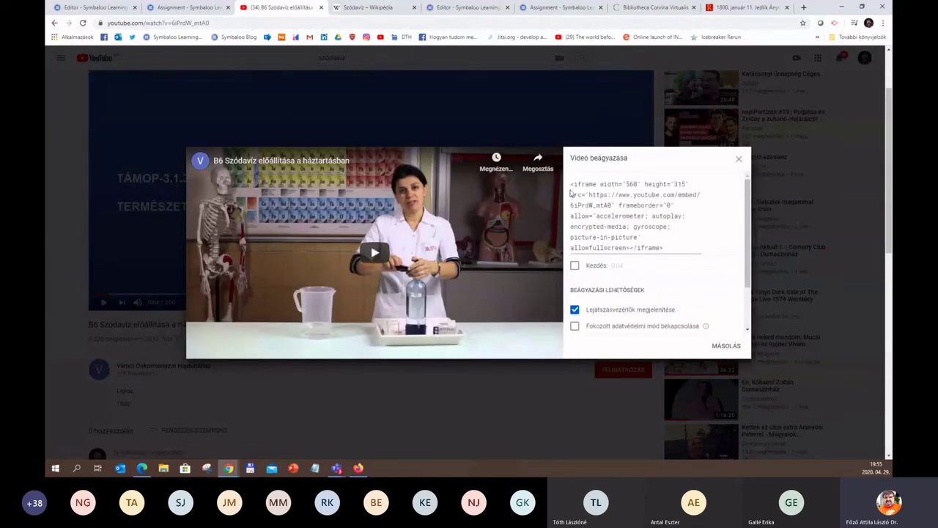
drag(570, 184, 674, 247)
key(ctrl+c)
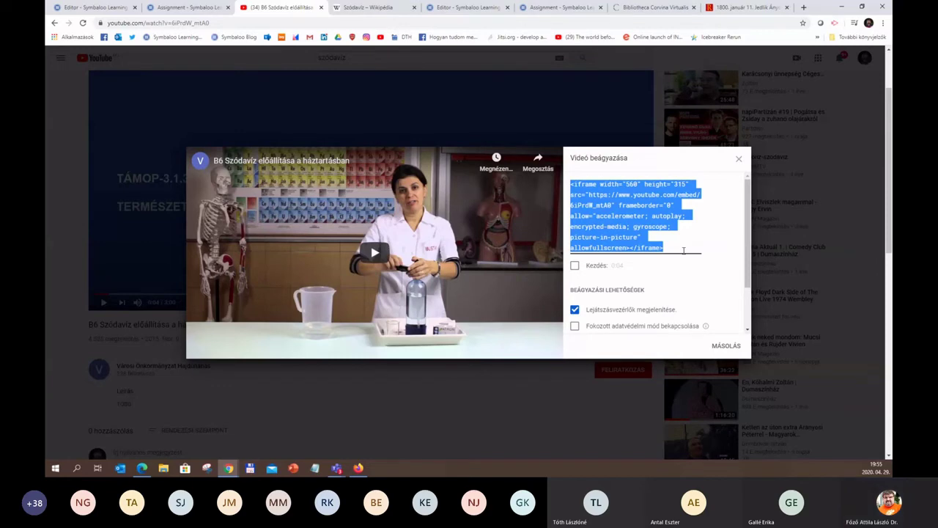
click(725, 348)
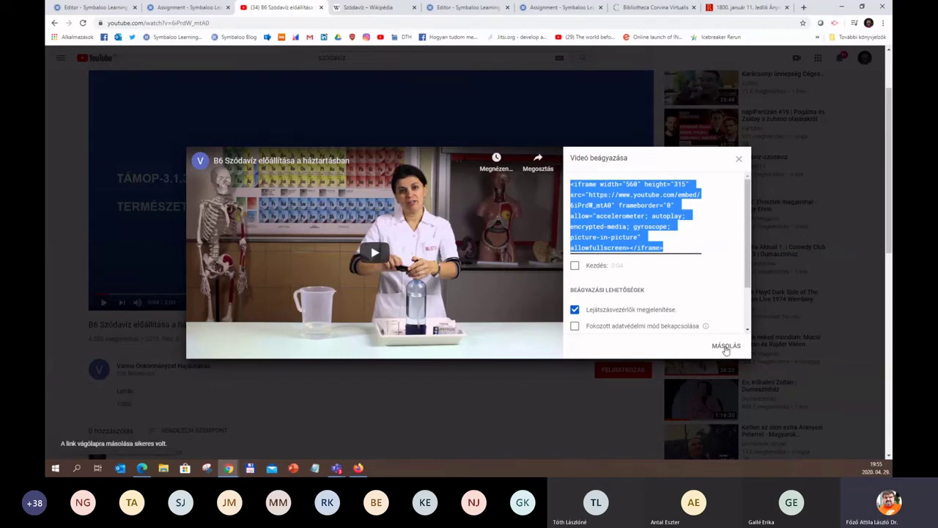
Return to the path editor, paste the embed code into the "Videó" tile and save it, checking the embedded video in the reopened tile
click(478, 7)
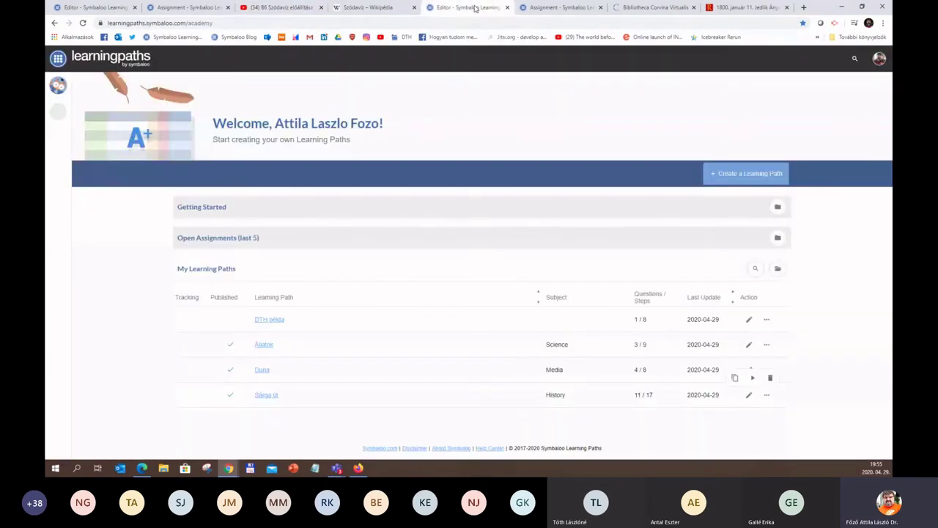
click(530, 9)
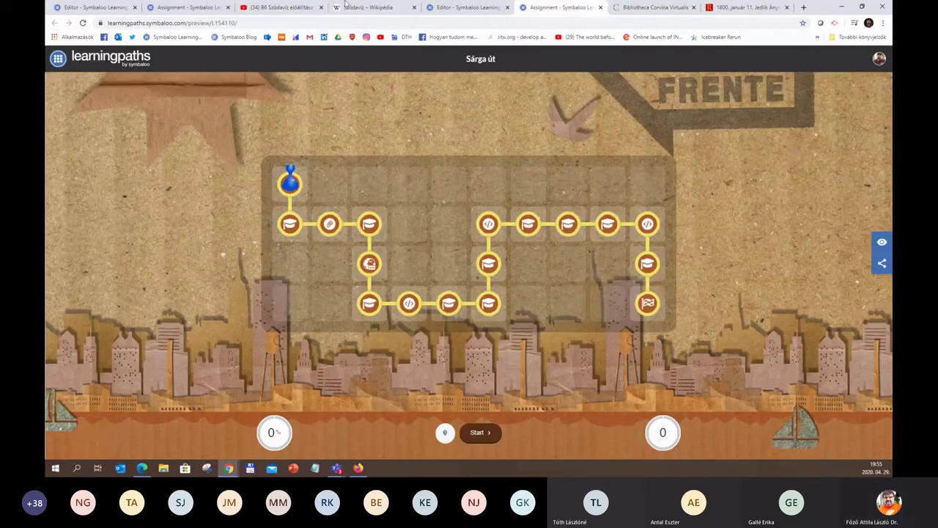
click(187, 7)
click(94, 9)
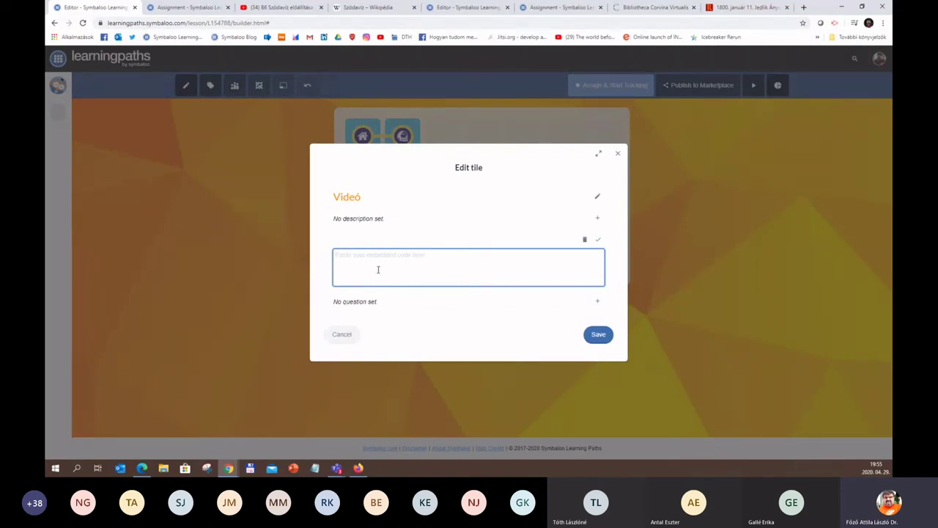
key(ctrl+v)
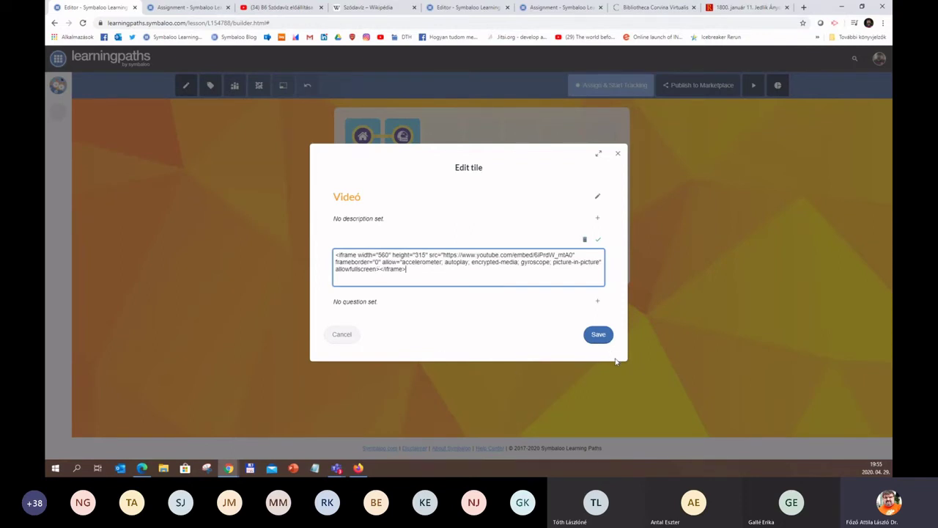
click(598, 335)
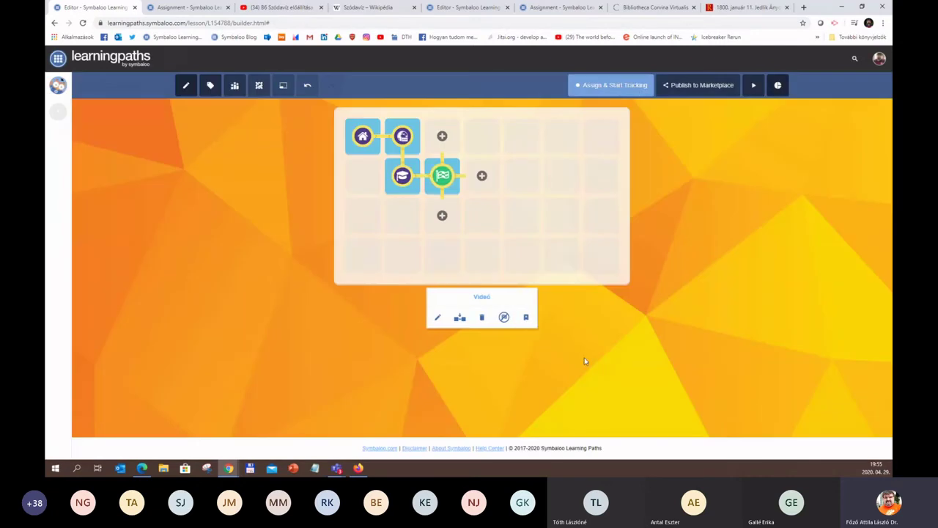
click(442, 177)
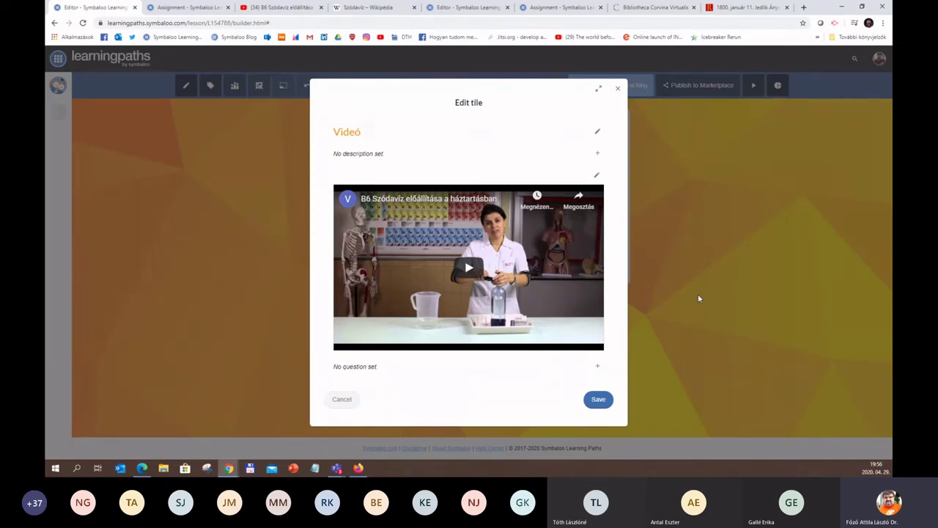
click(598, 399)
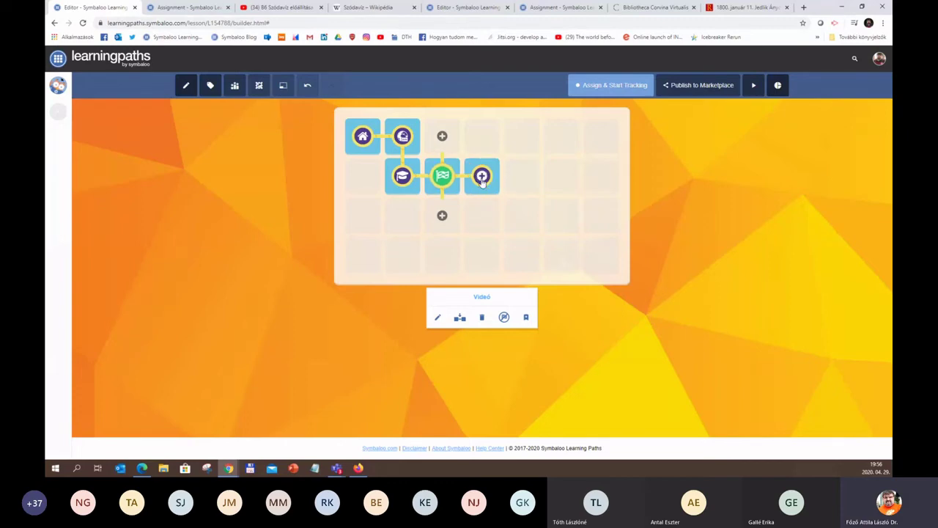
Branch the path after the "Videó" tile with the Merriam-Webster "Culture" result beside it and the "Culture - Wikipedia" result below it
click(482, 176)
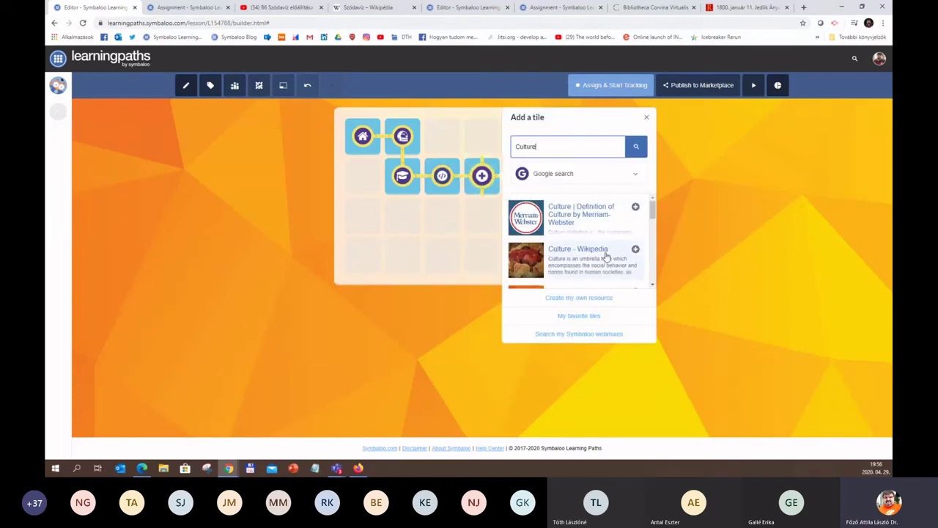
click(540, 228)
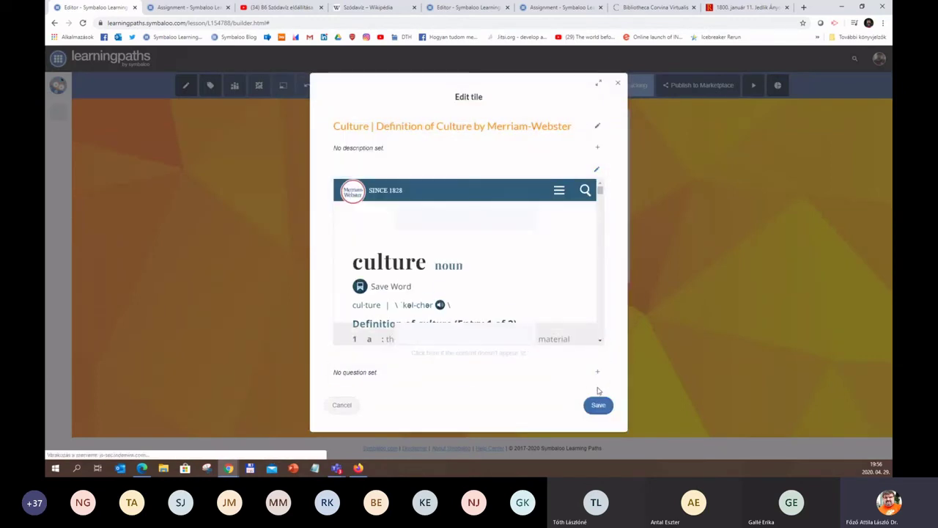
click(598, 405)
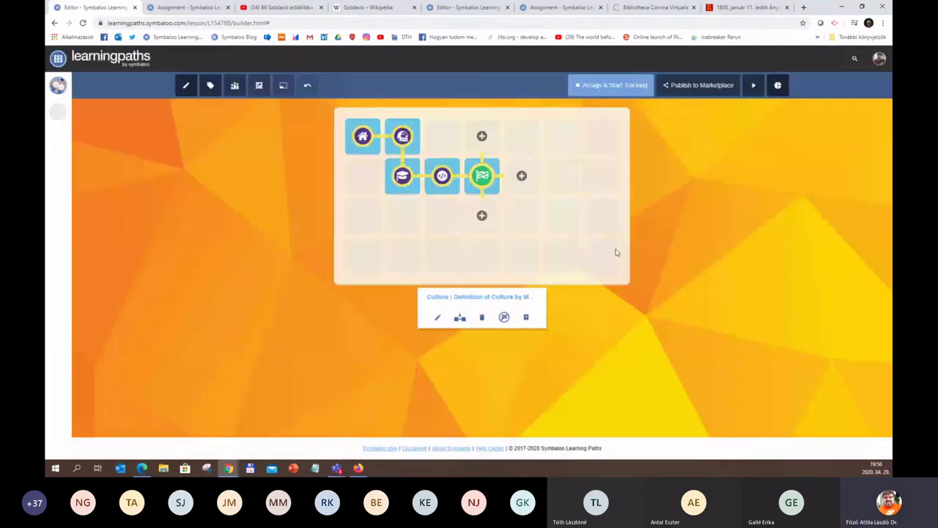
click(443, 187)
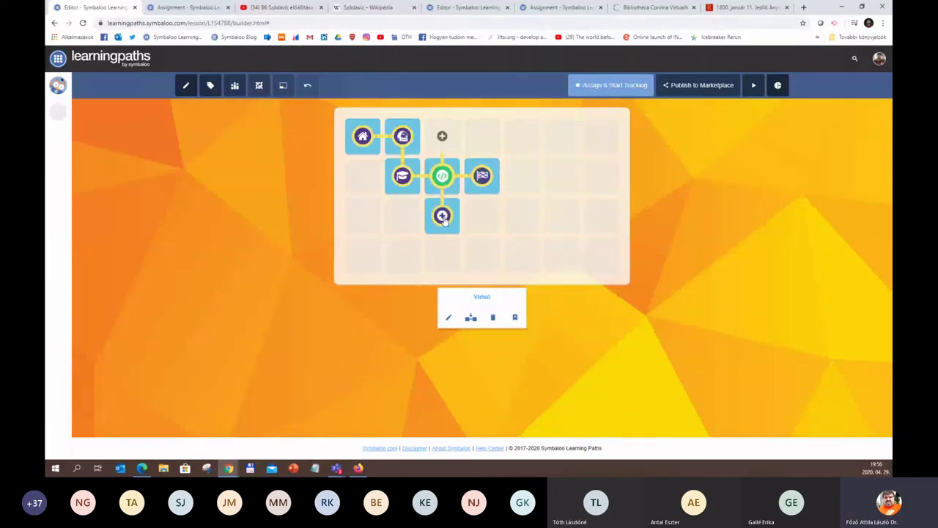
click(444, 222)
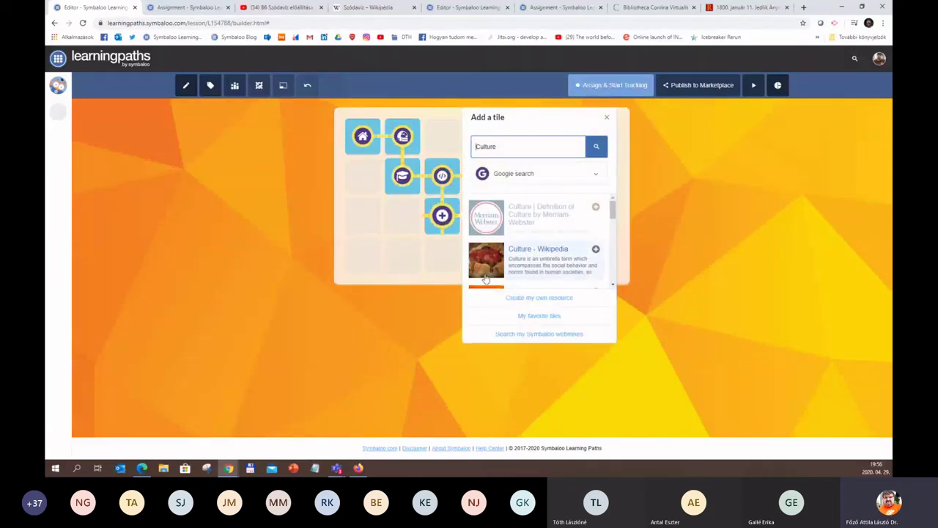
click(563, 273)
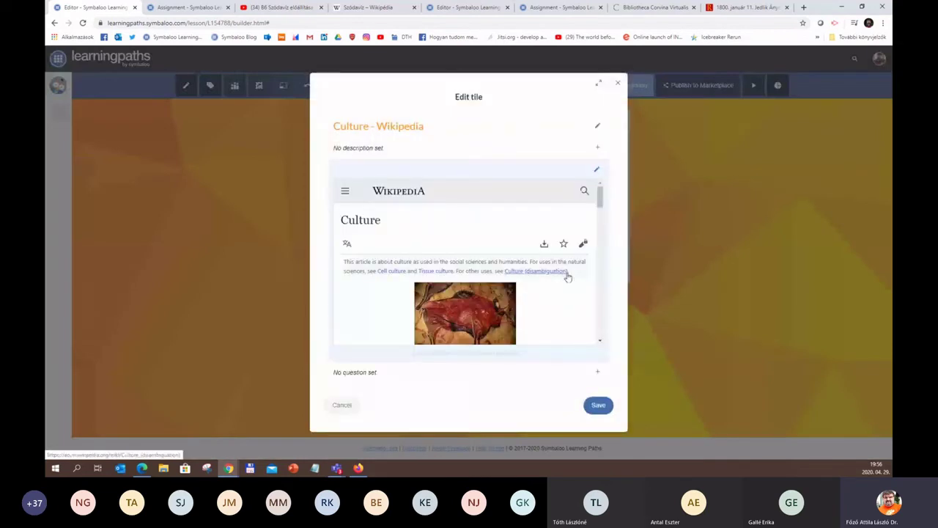
click(597, 406)
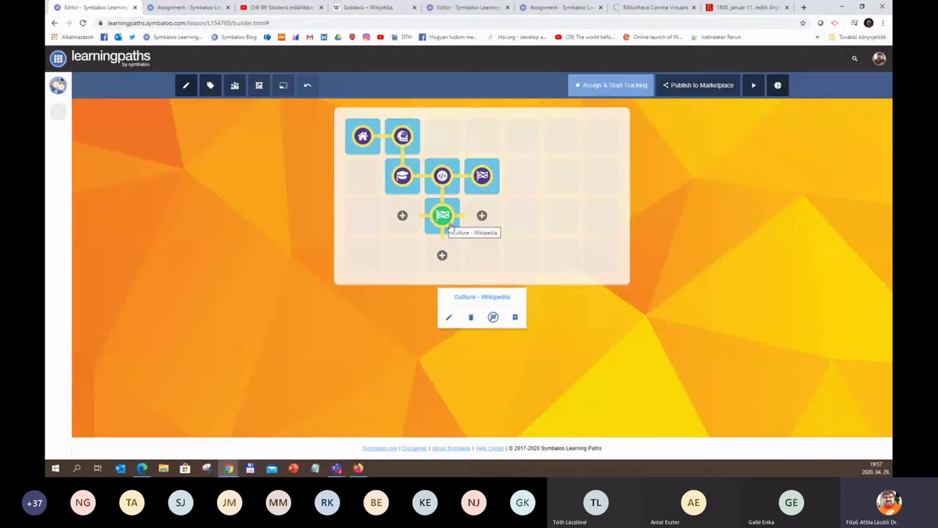
Delete both Culture tiles that branch off the "Videó" tile
click(470, 316)
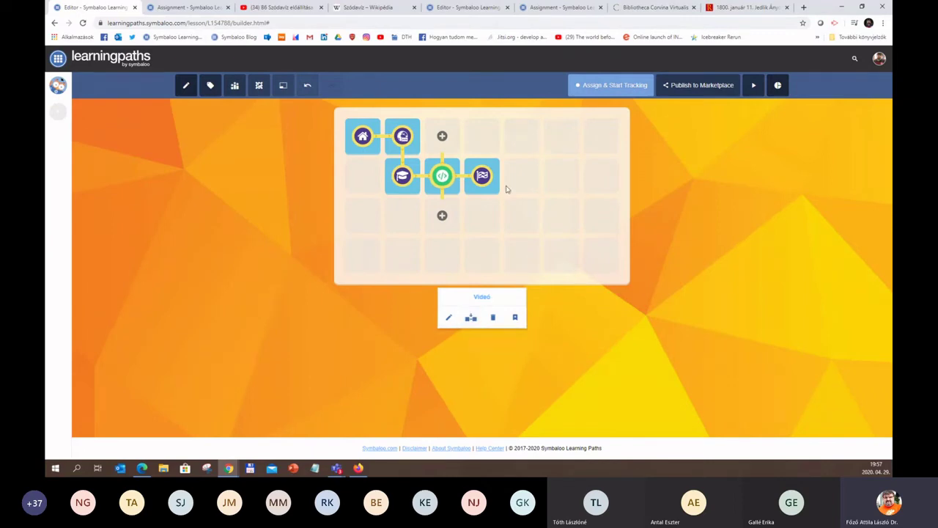
click(482, 186)
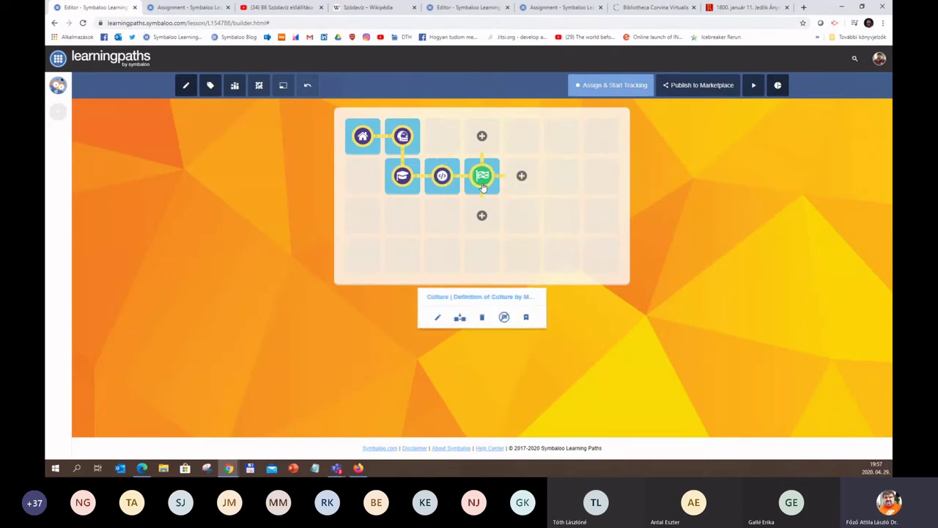
click(481, 317)
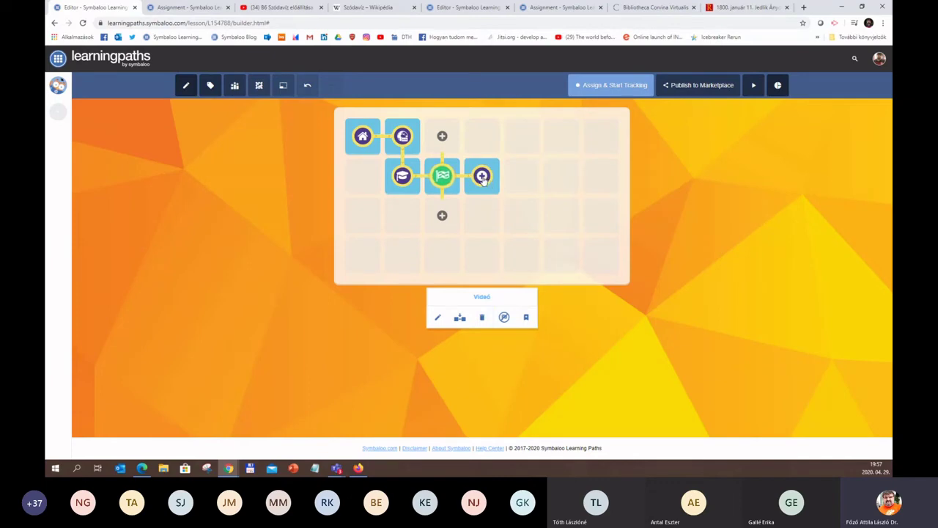
Add an own-resource tile to the right of the "Videó" tile with the question "Mi történt a patronnal?"
click(482, 177)
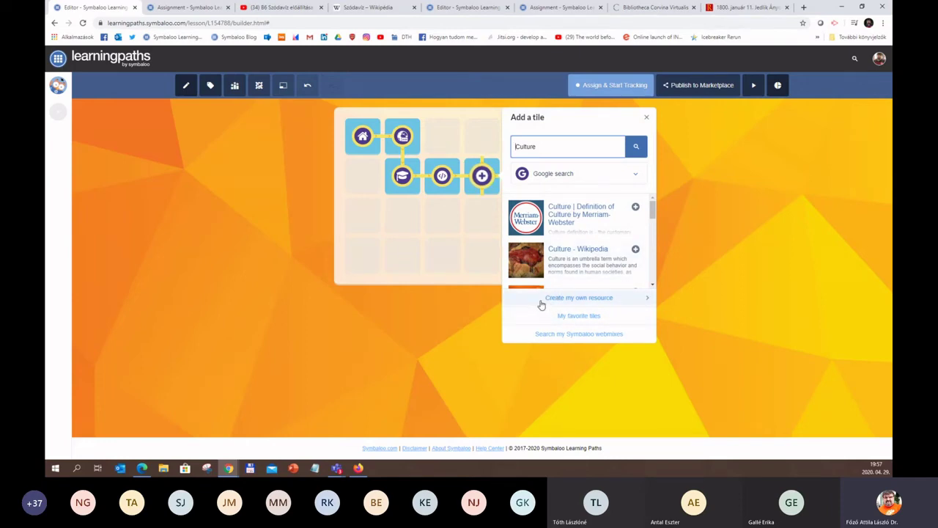
click(599, 298)
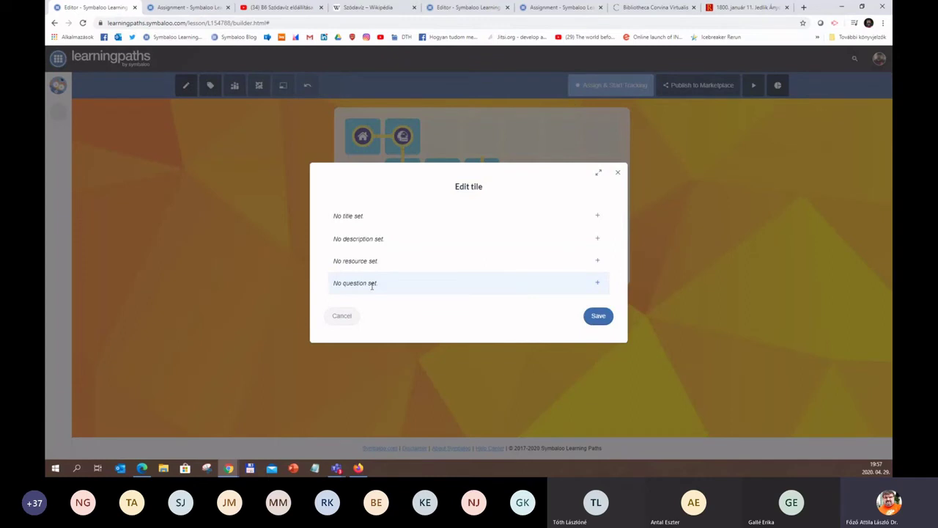
click(371, 286)
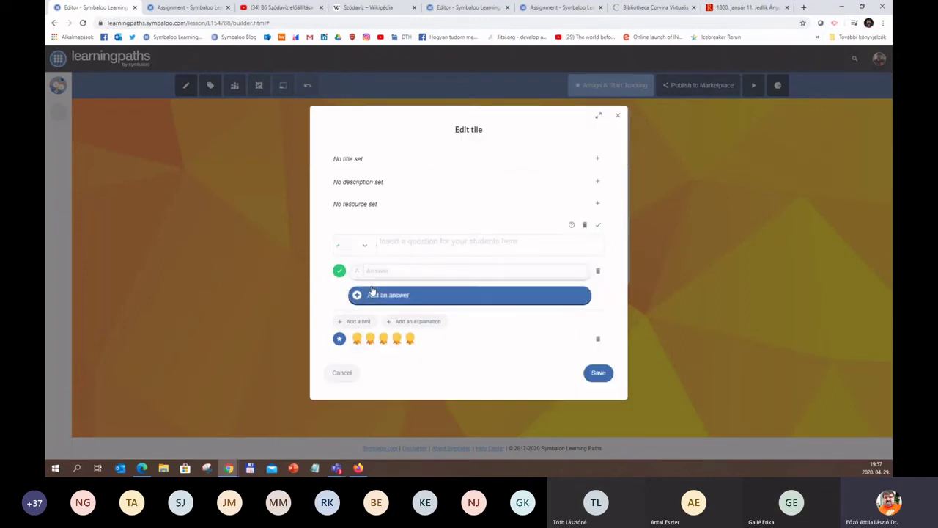
click(493, 246)
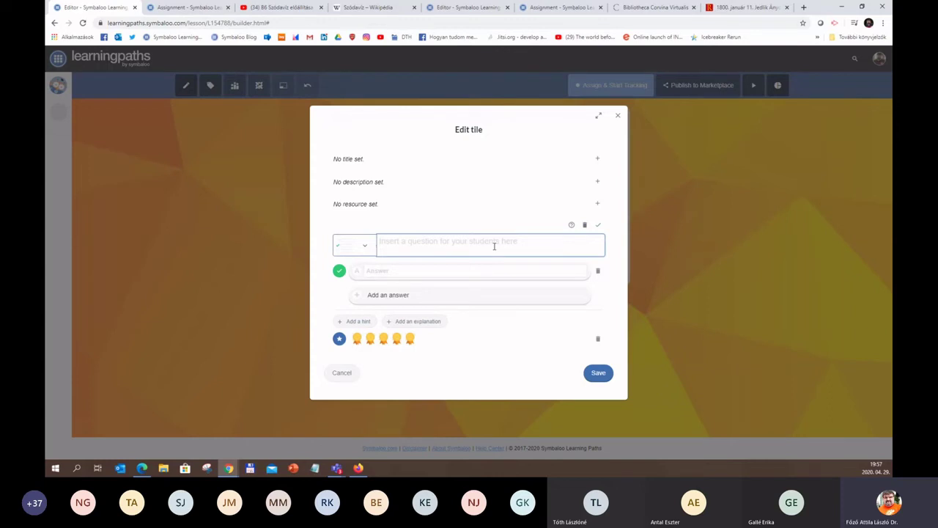
text(Mi tö)
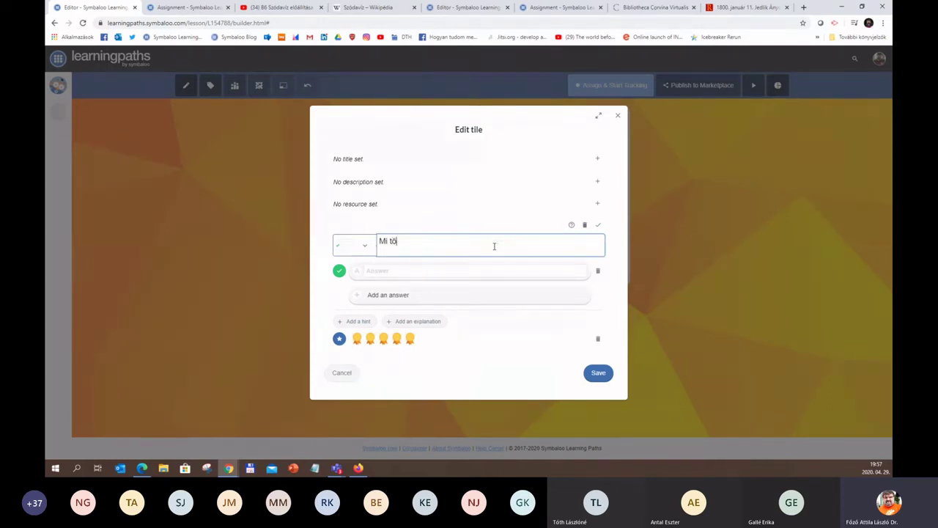
text(rtént a patronnal?)
Fill in the question's answers: "lehűlt" as the correct one, plus "felmelegedett" and "felrobbant" as wrong ones
click(479, 271)
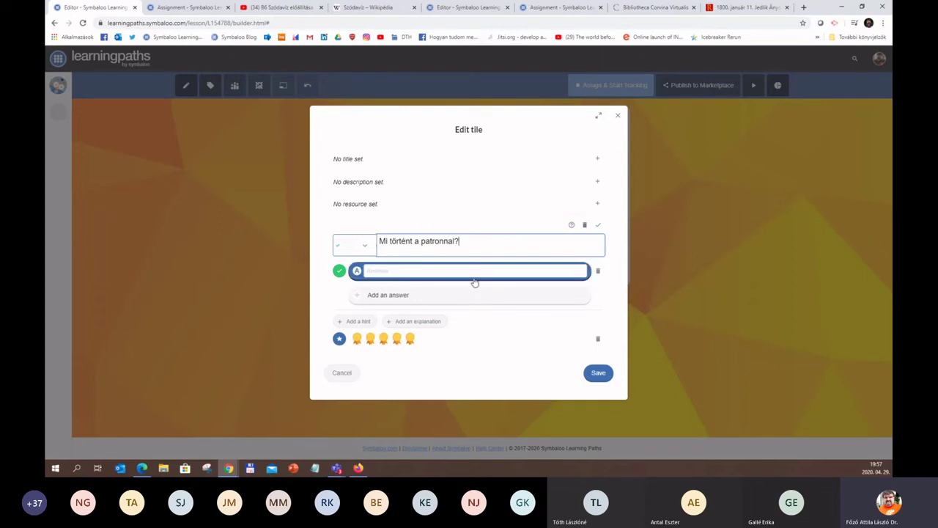
text(le)
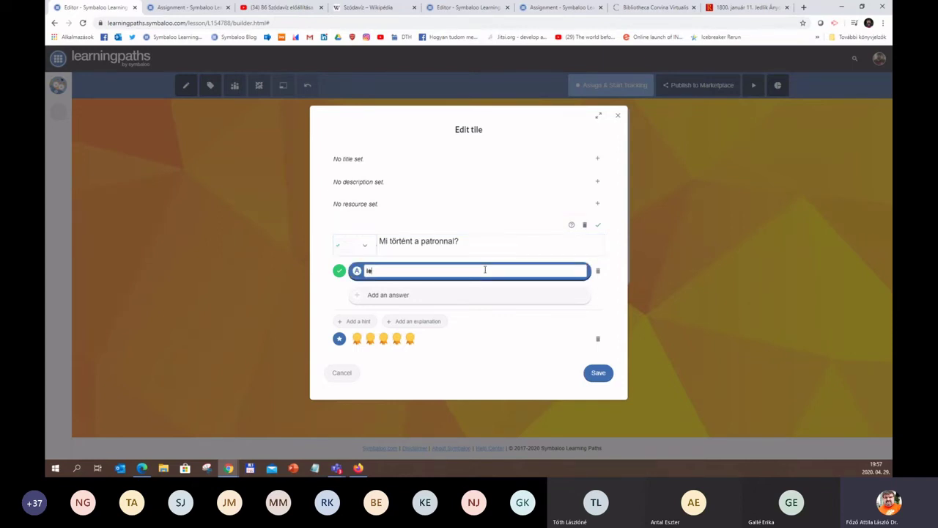
text(hült)
click(422, 297)
click(421, 280)
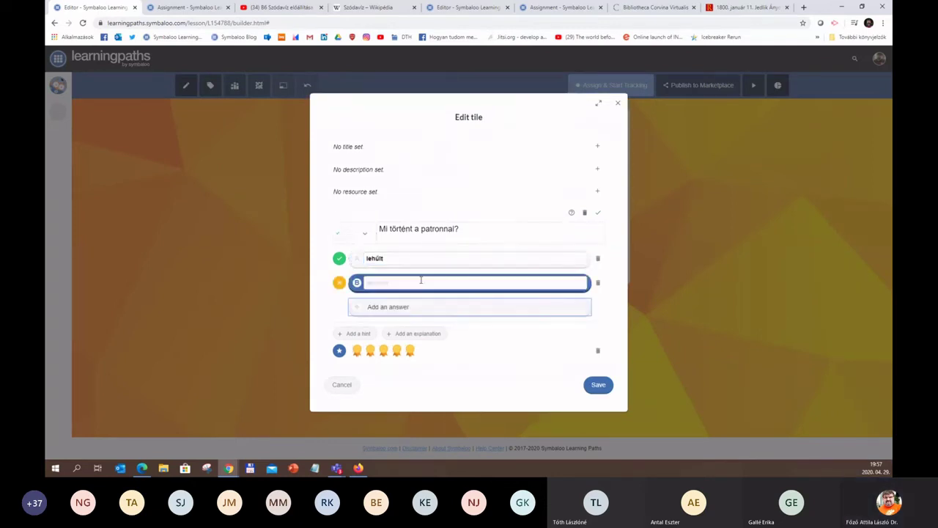
text(fel)
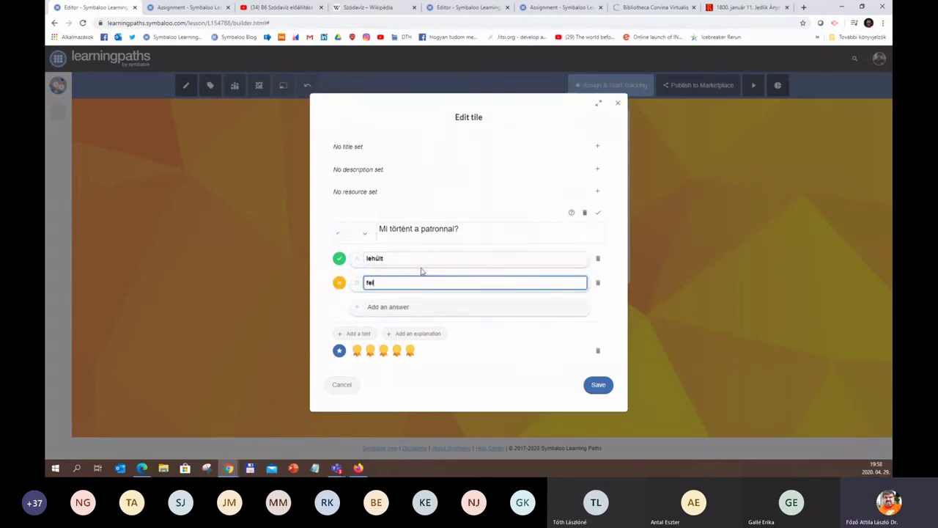
text(melegedett)
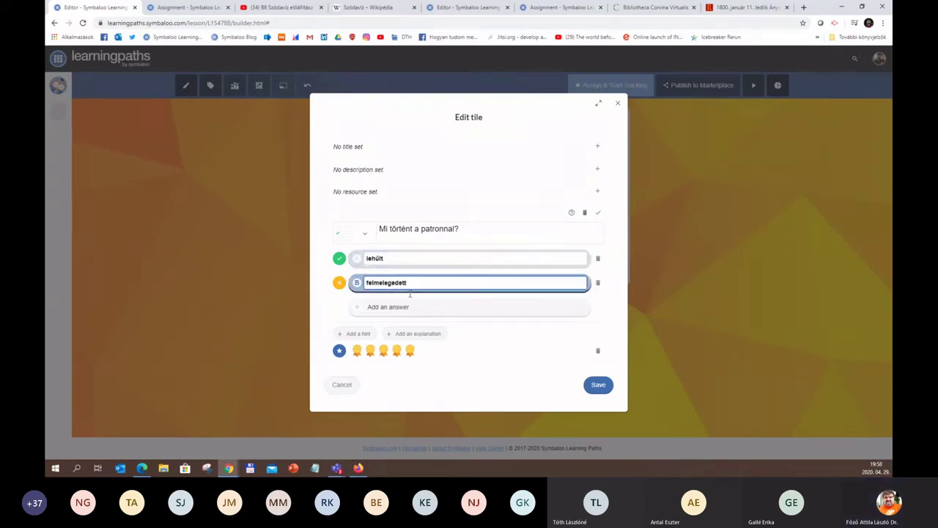
click(404, 308)
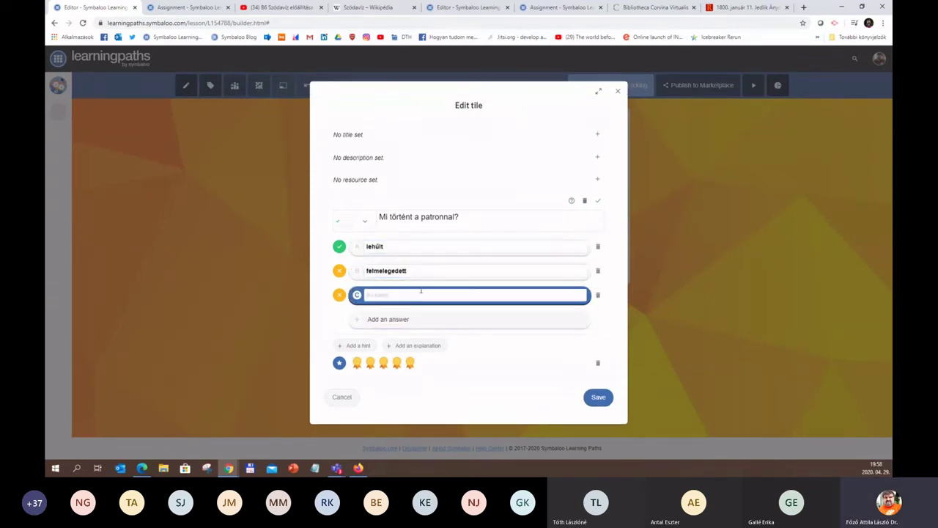
text(felrobbant)
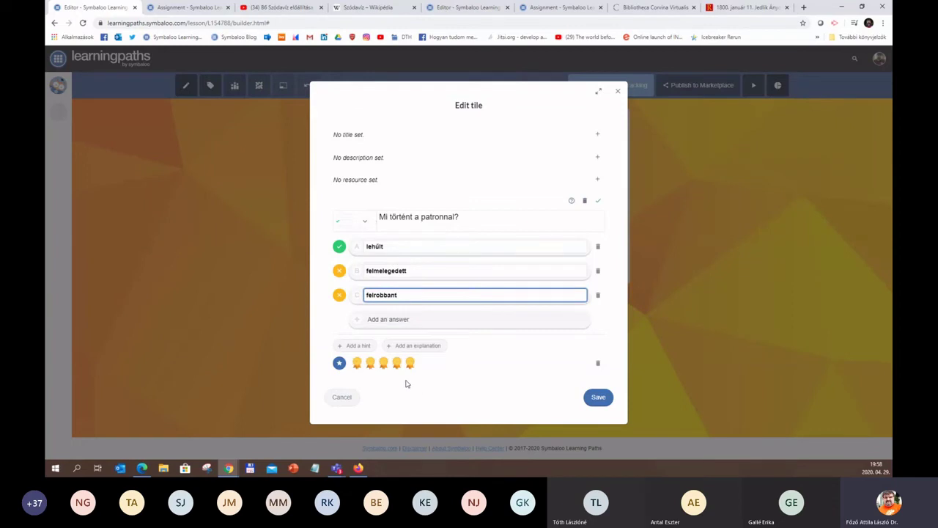
Set the question's reward to 2 points, title the tile "A patron esete" and save it
click(370, 364)
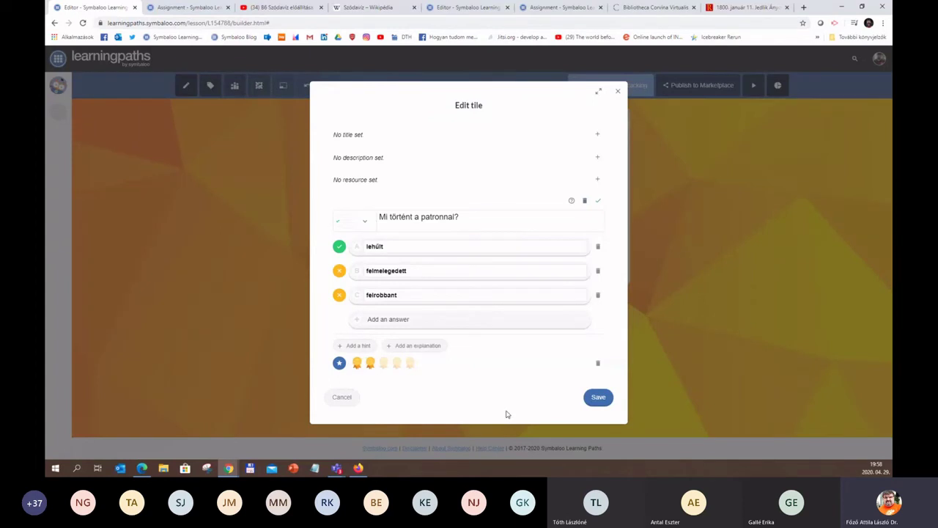
click(389, 137)
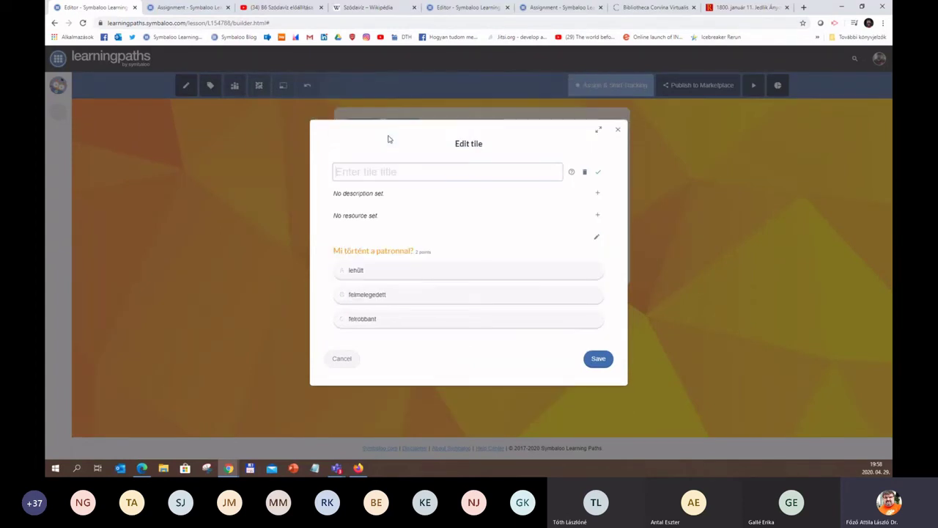
click(425, 174)
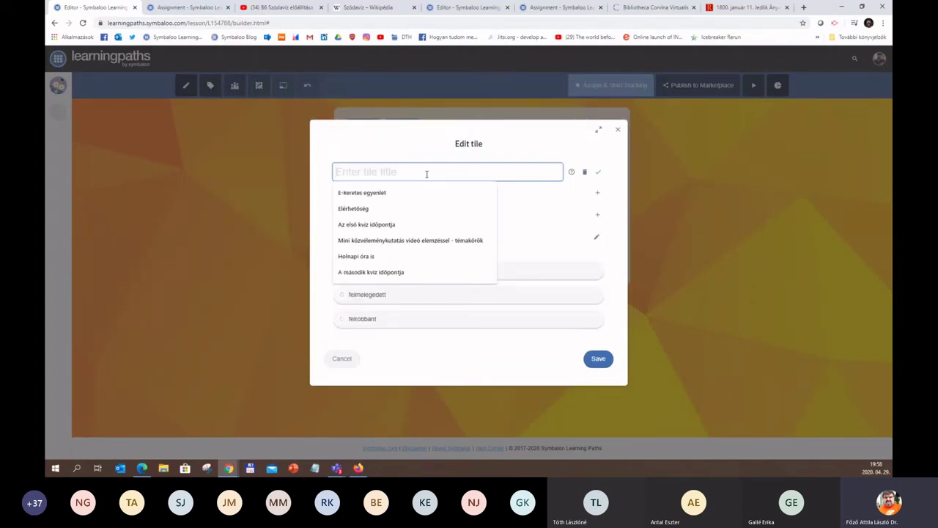
text(A patr)
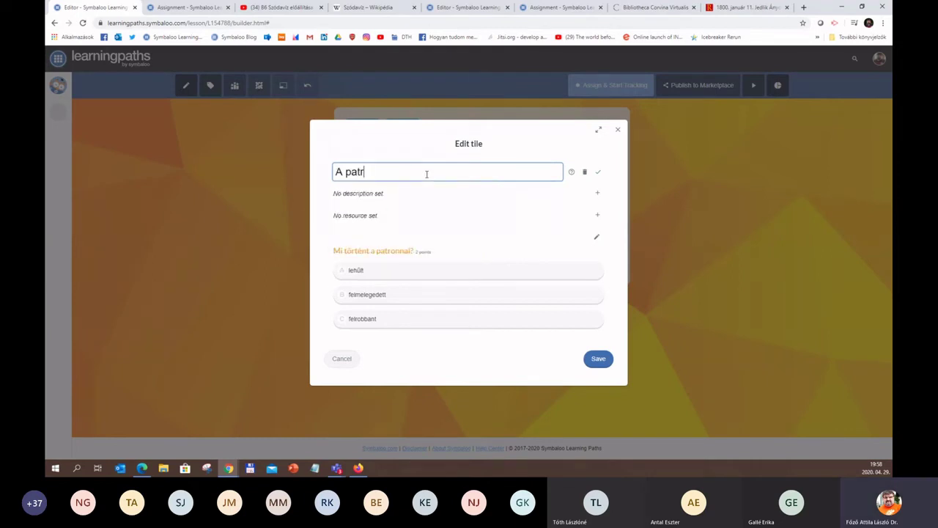
text(on esete)
click(593, 362)
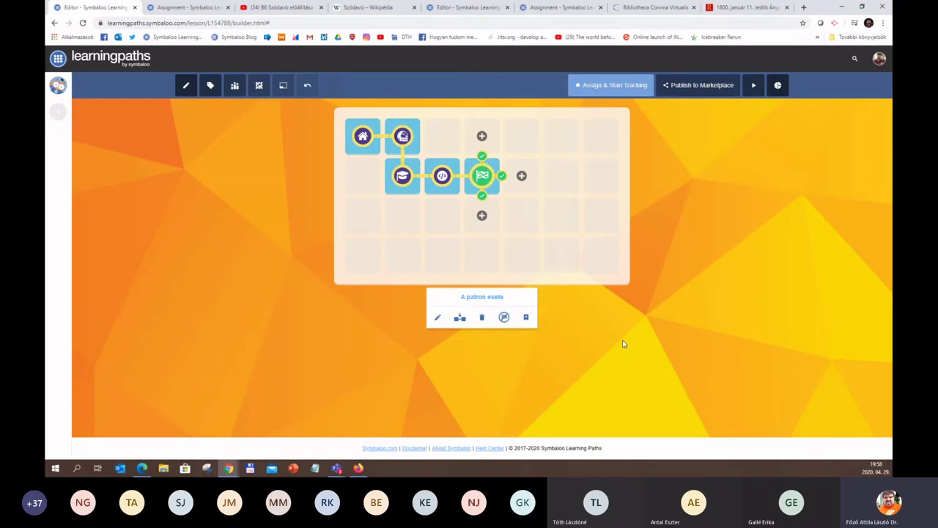
Add the Jedlik Ányos article from the "Cikkek" webmix as a tile below "A patron esete" and save it
click(482, 216)
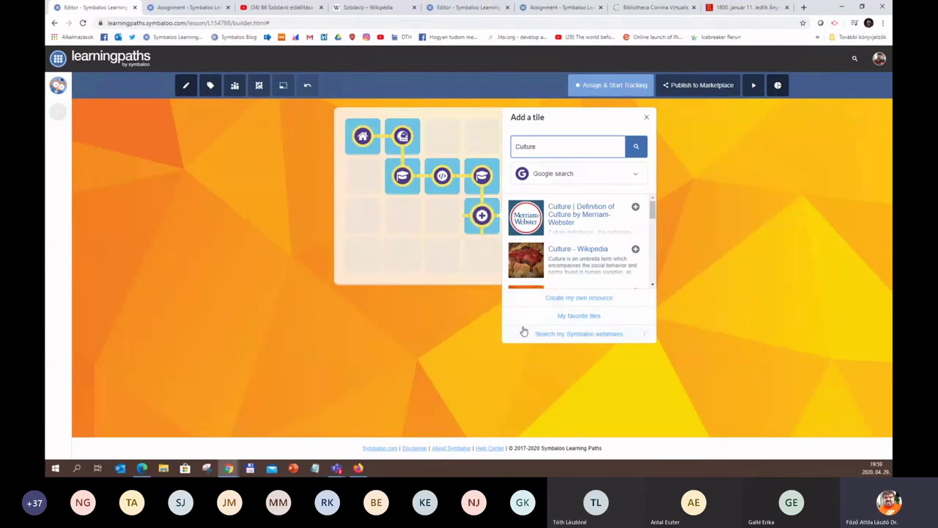
click(567, 336)
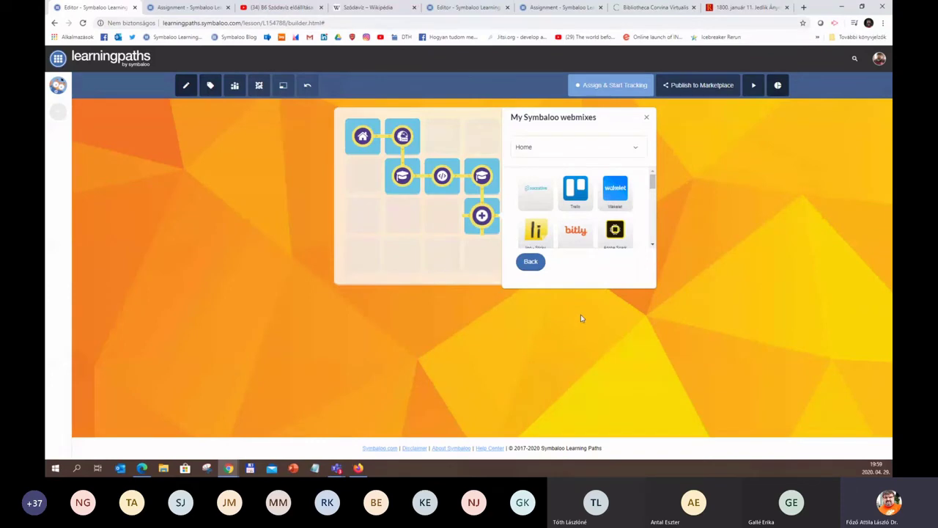
click(633, 150)
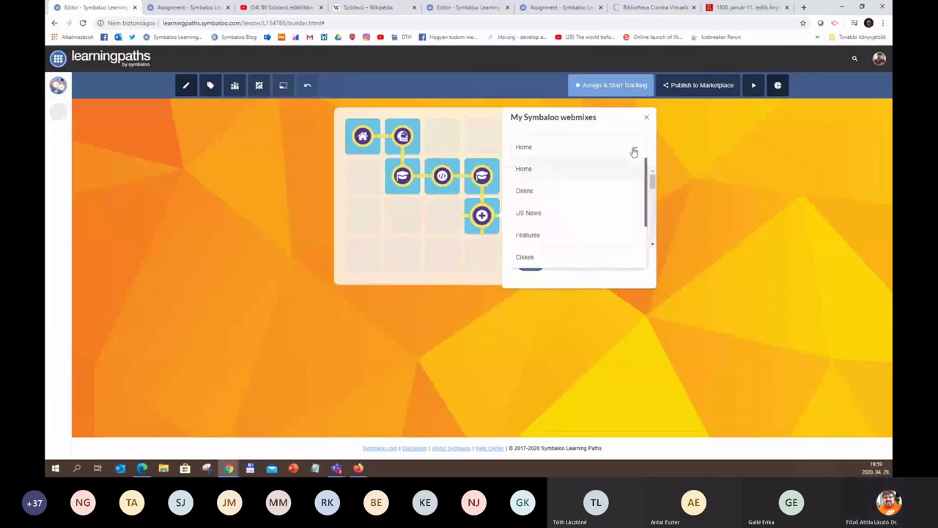
scroll(613, 206, down, 1)
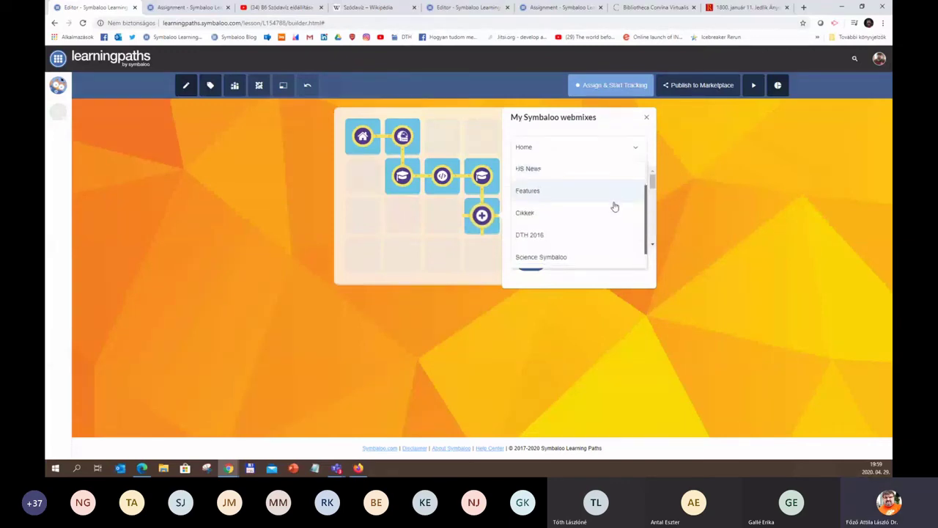
click(607, 213)
scroll(620, 233, down, 3)
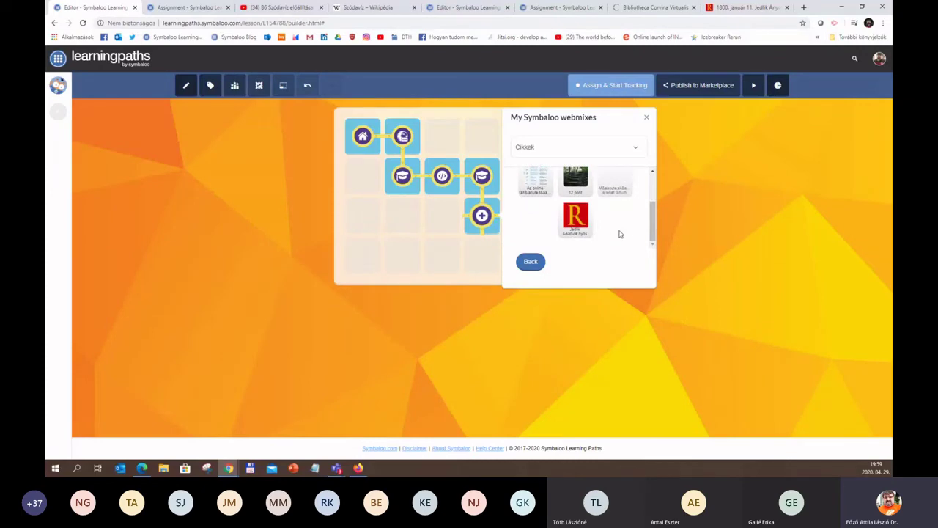
click(576, 224)
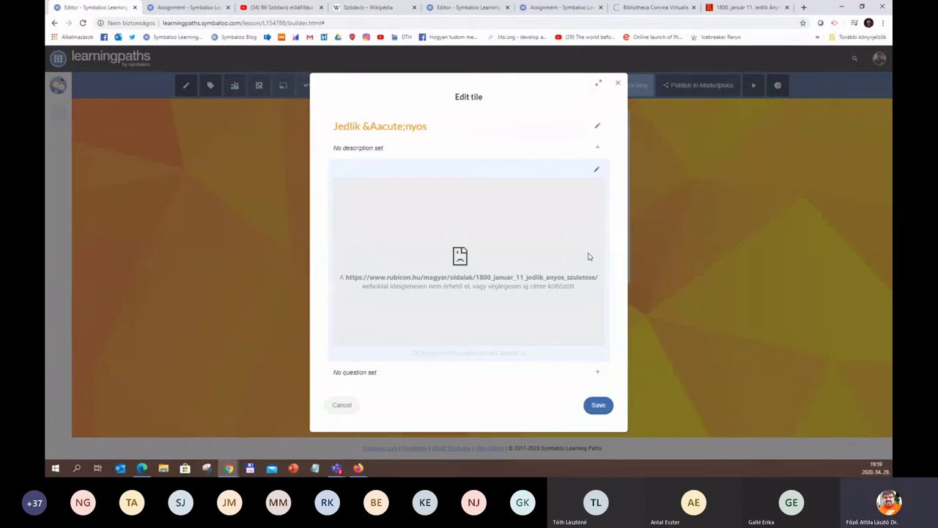
click(597, 407)
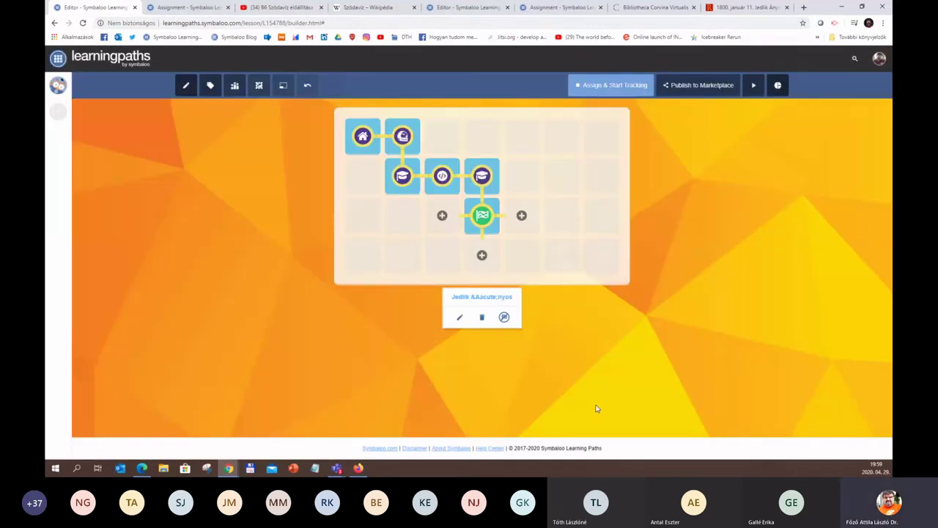
Reopen the Jedlik tile, copy the rubicon.hu article address and add it to a description reading "Olvasd el ezt a cikket:"
click(482, 218)
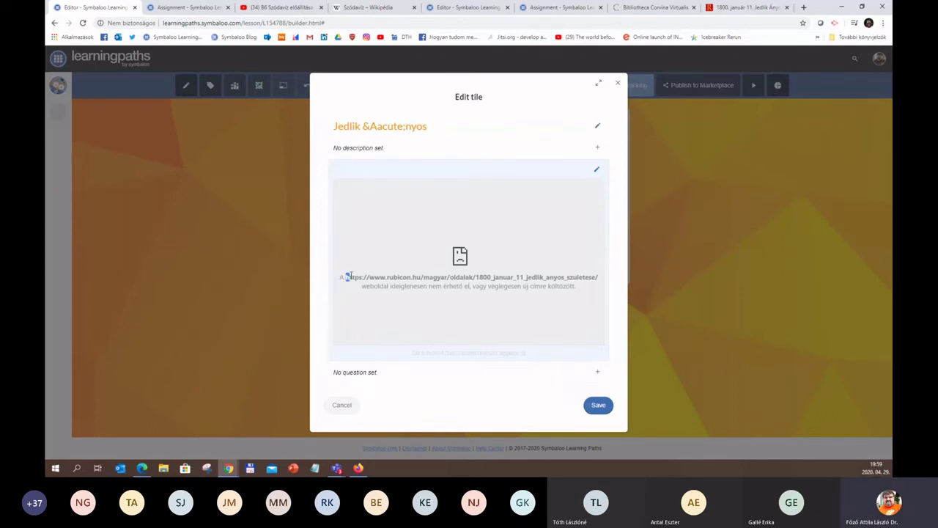
drag(347, 275, 606, 282)
key(ctrl+c)
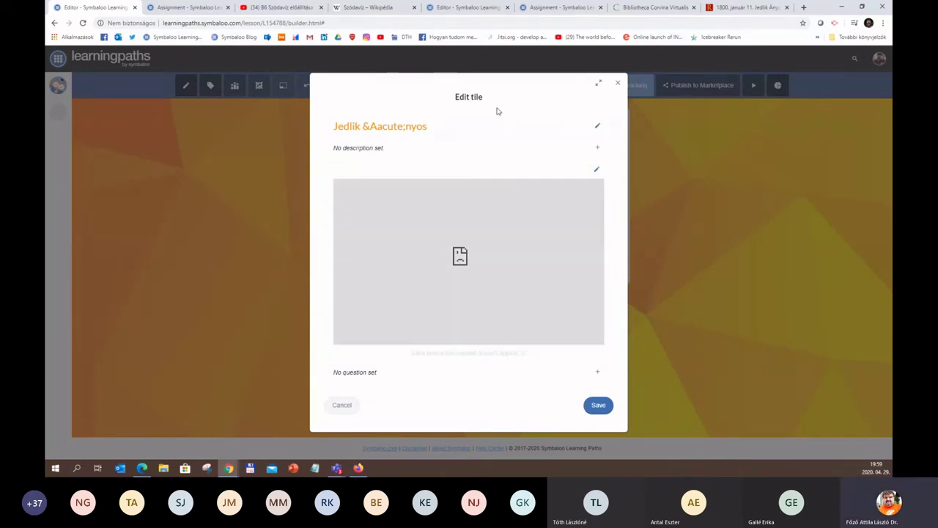
click(533, 151)
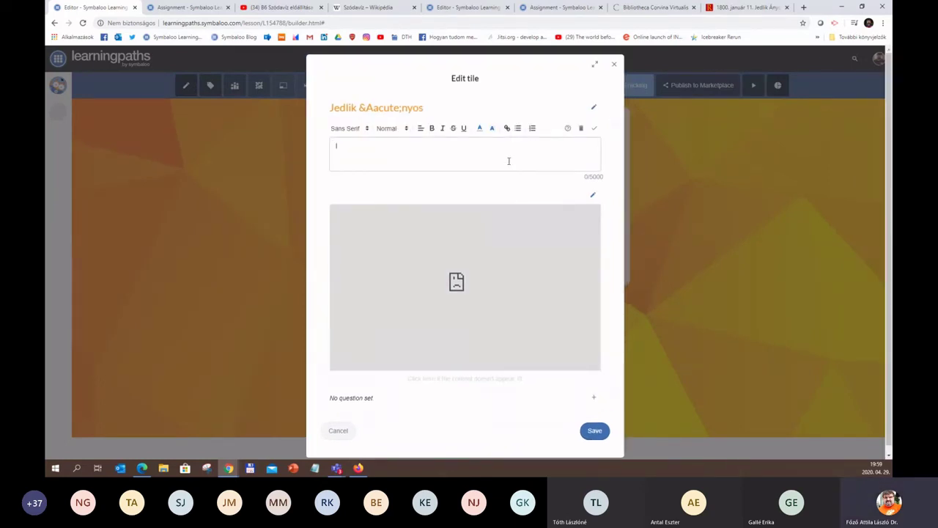
text(Olvasdd el ezt a cikk)
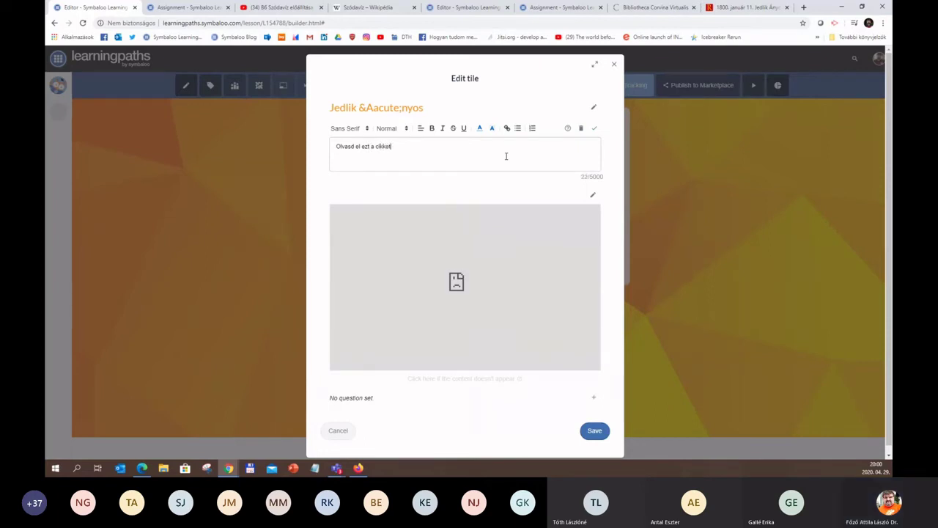
text(et)
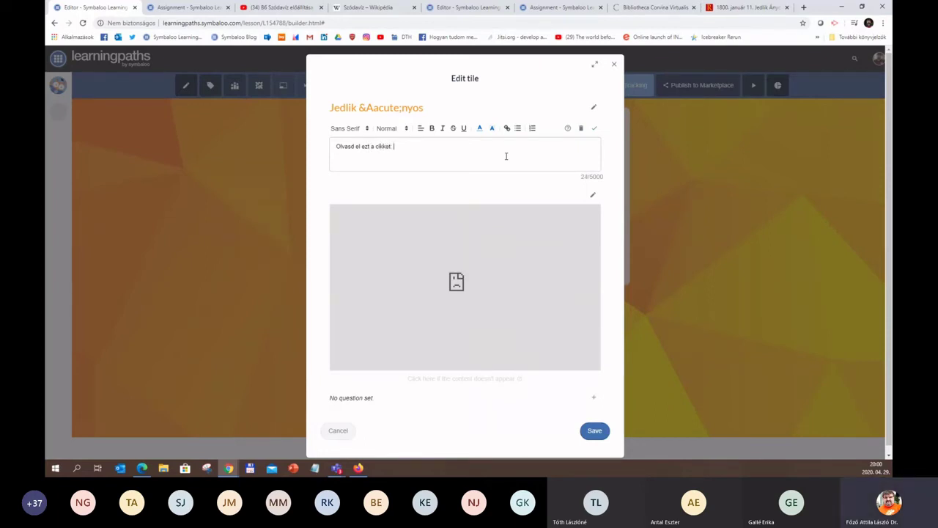
key(ctrl+v)
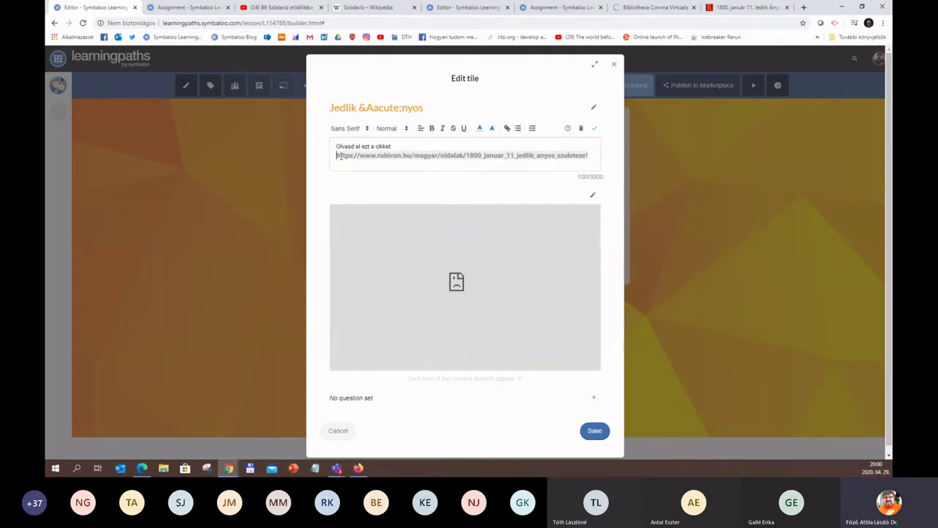
Turn the rubicon.hu address in the description into a hyperlink to the article
drag(336, 155, 585, 153)
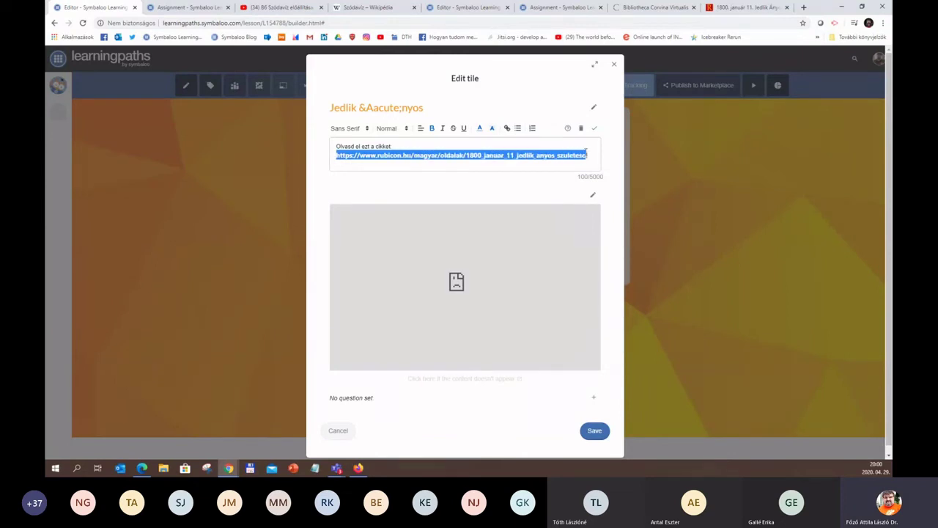
click(506, 128)
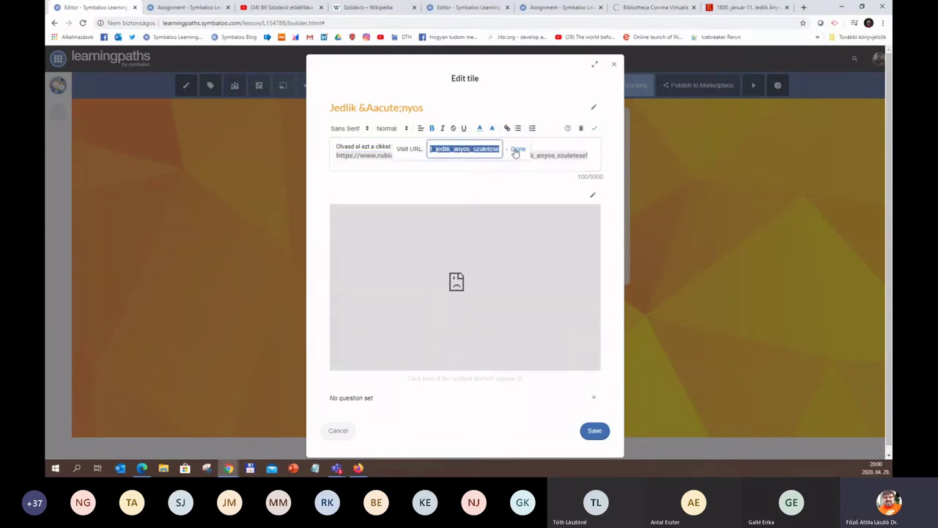
key(Return)
click(582, 159)
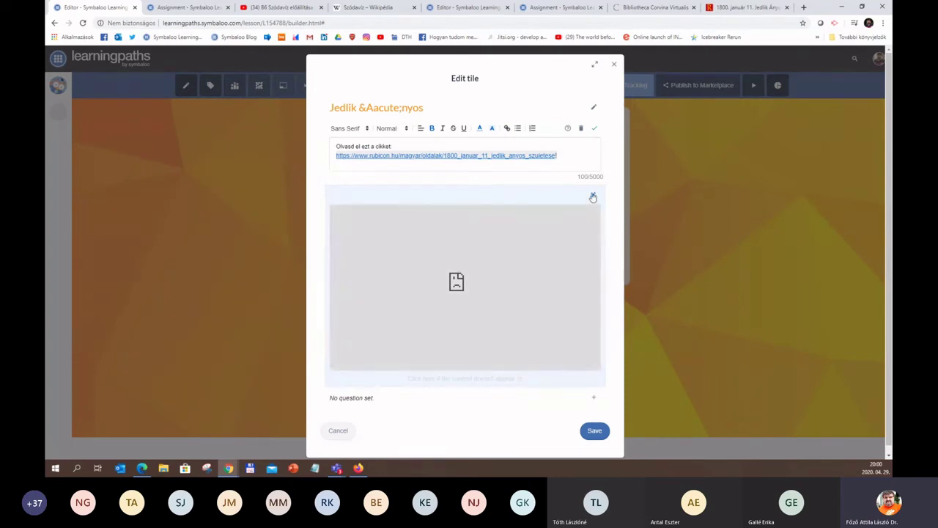
Remove the non-loading web resource from the Jedlik tile and save the tile
click(592, 197)
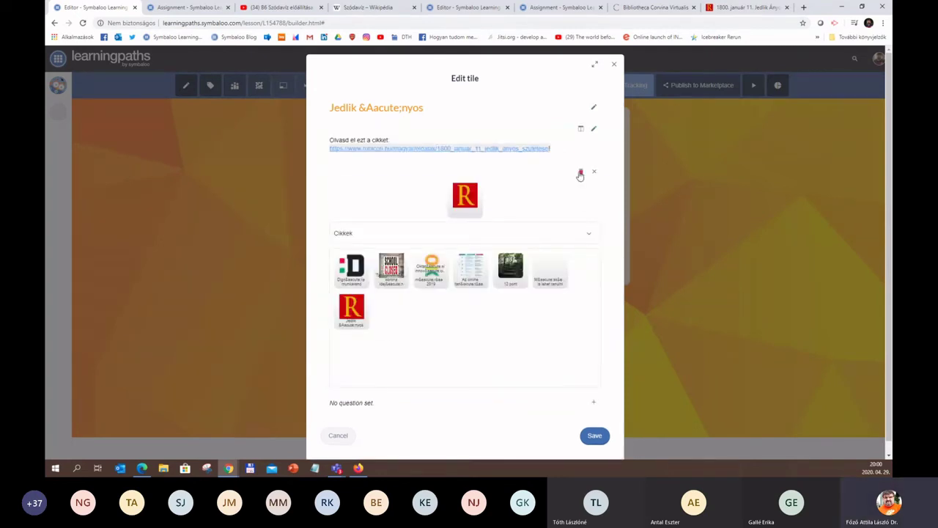
click(581, 174)
click(593, 438)
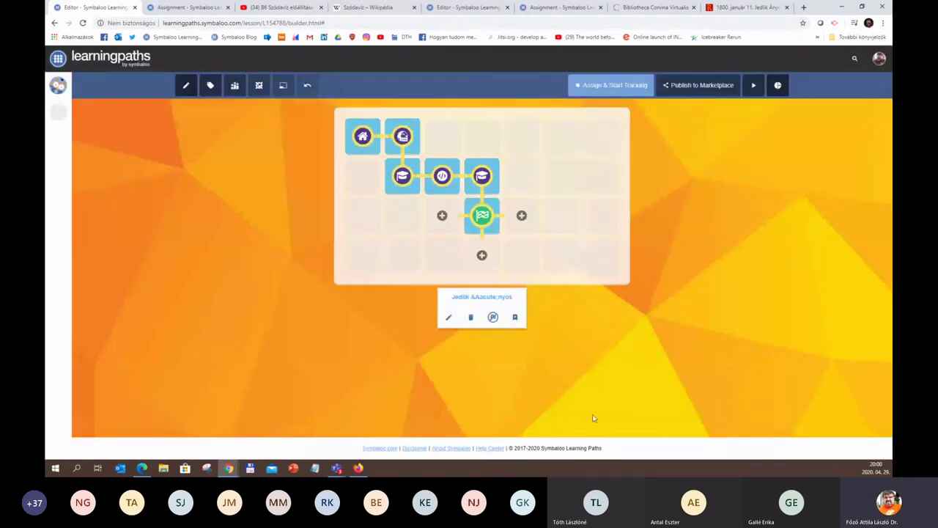
Reopen the Jedlik tile, correct its title to "Jedlik Ányos" and save it
click(483, 223)
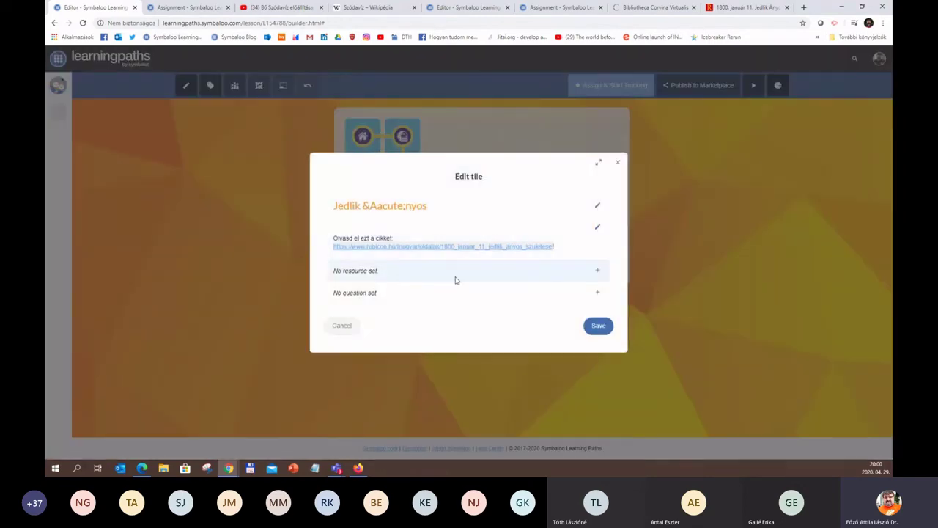
click(370, 210)
click(372, 206)
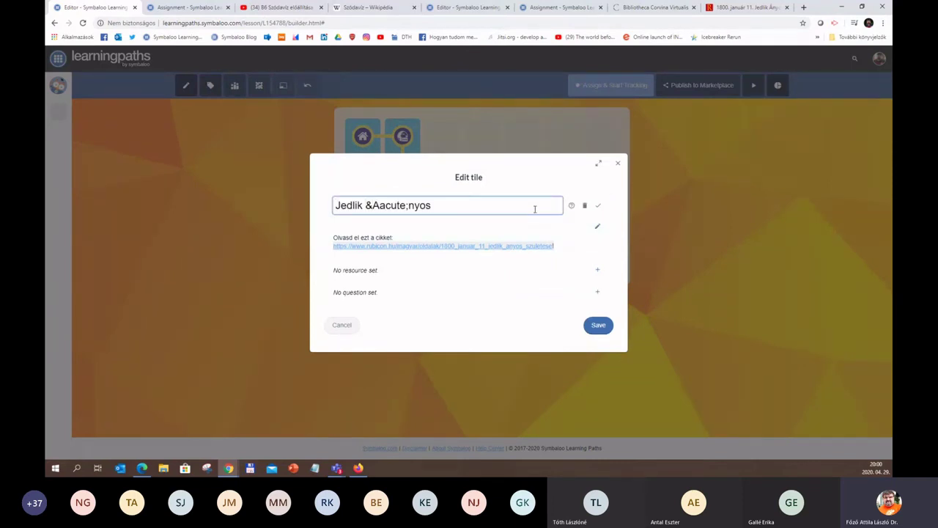
key(BackSpace)
text(Á)
key(Delete)
key(Delete)
key(Delete)
key(Delete)
key(Delete)
key(Delete)
key(Delete)
click(601, 330)
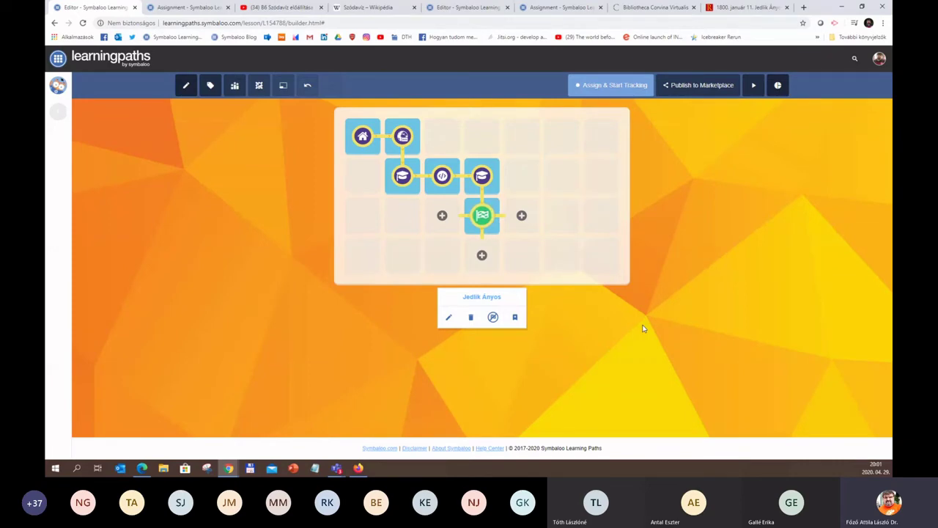
click(521, 215)
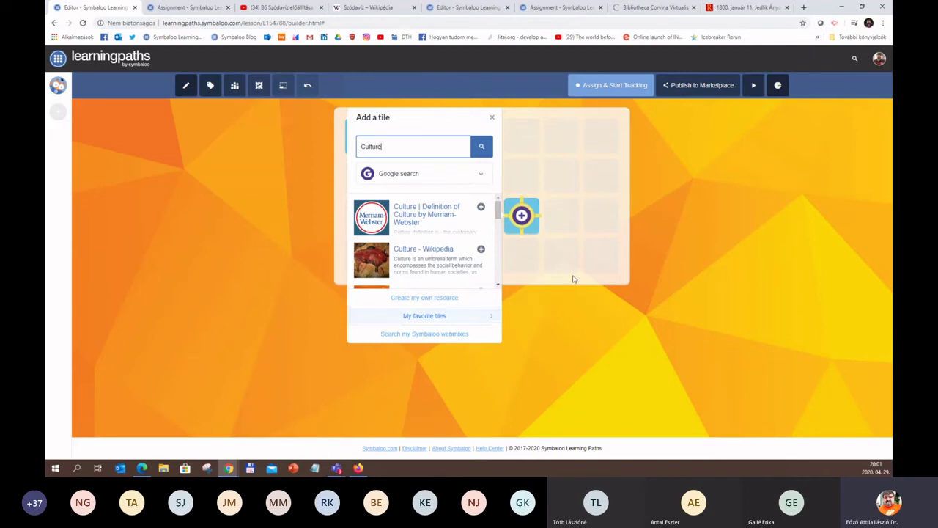
click(492, 118)
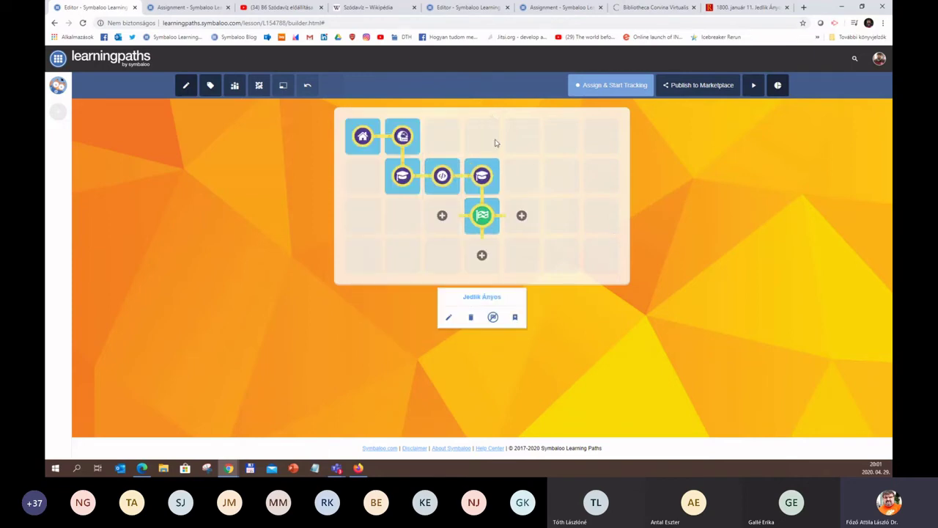
Save the "Ki a feltaláló?" question tile to the favorite tiles
click(408, 189)
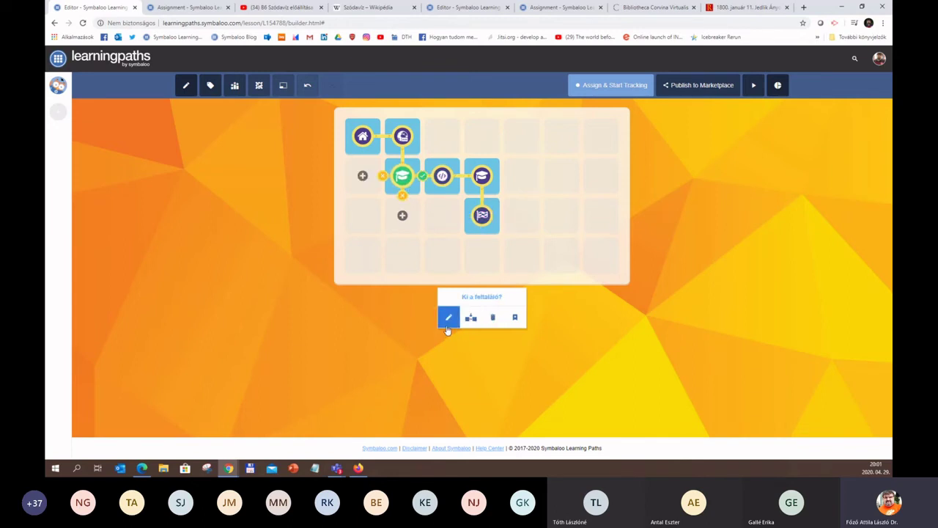
click(516, 318)
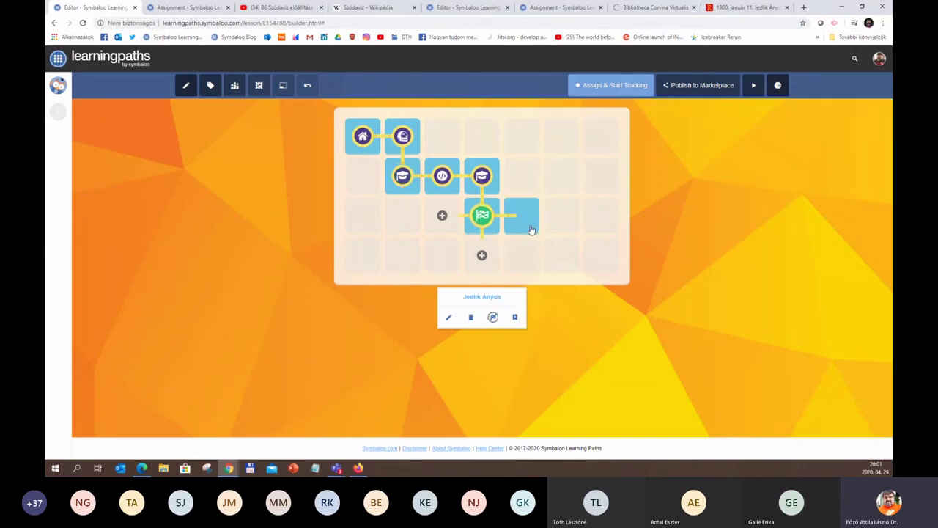
Add the favorite tile "Ki mondta?" to the path directly beside the final Jedlik Ányos tile and save it
click(521, 215)
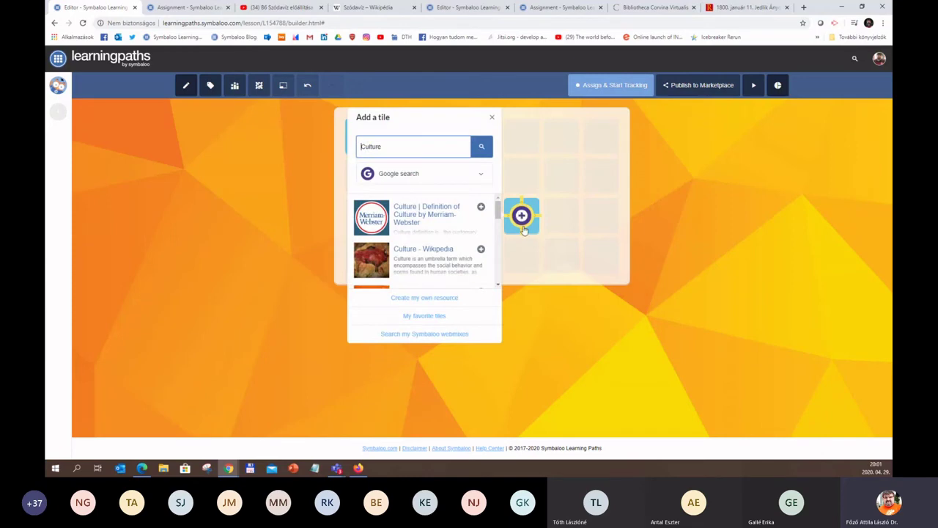
click(380, 319)
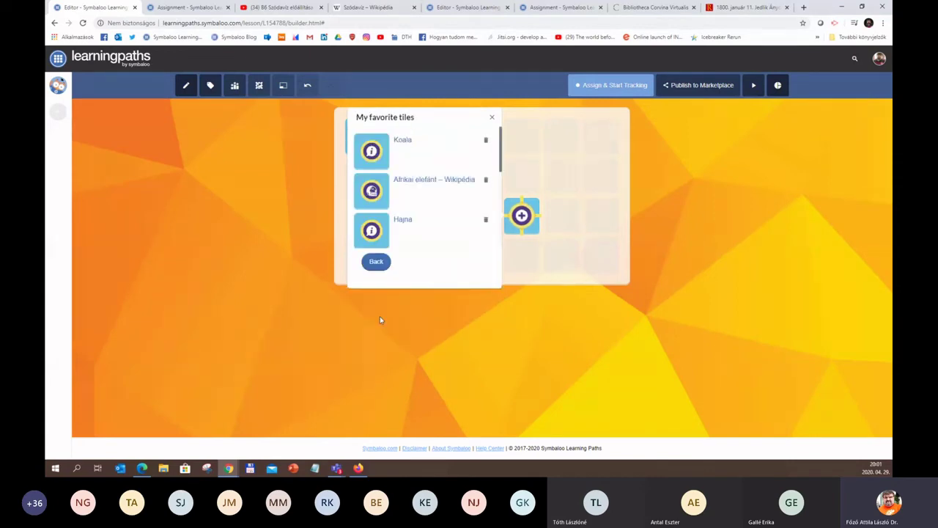
scroll(473, 241, down, 5)
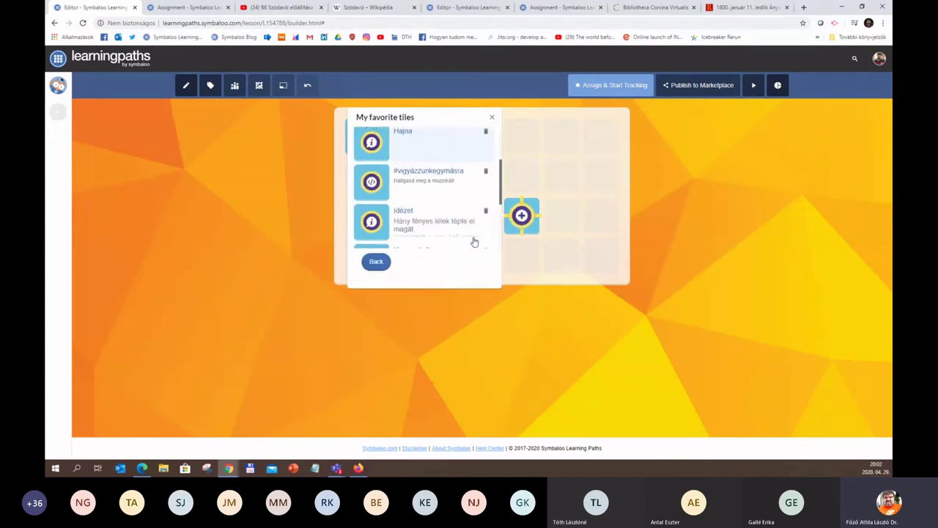
scroll(473, 241, down, 2)
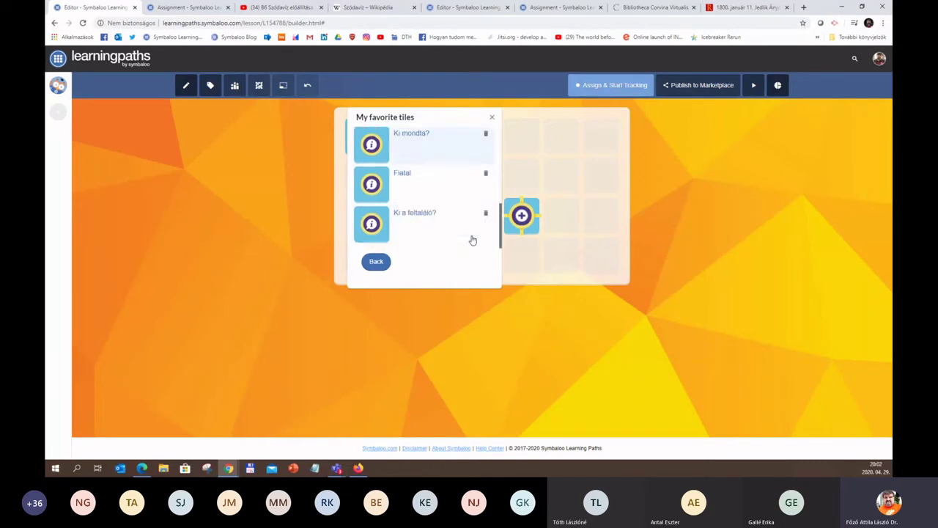
scroll(473, 240, up, 1)
scroll(471, 240, down, 1)
scroll(472, 239, up, 10)
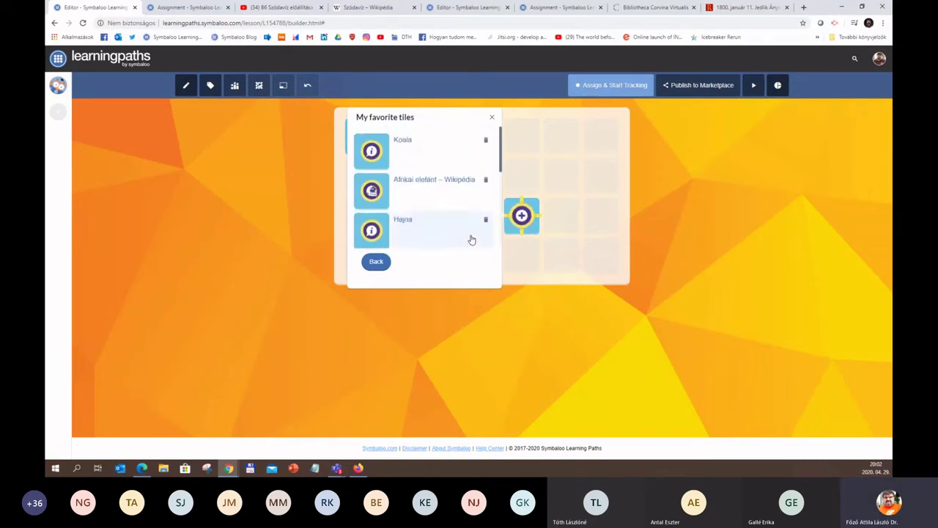
scroll(471, 240, down, 2)
scroll(472, 240, down, 1)
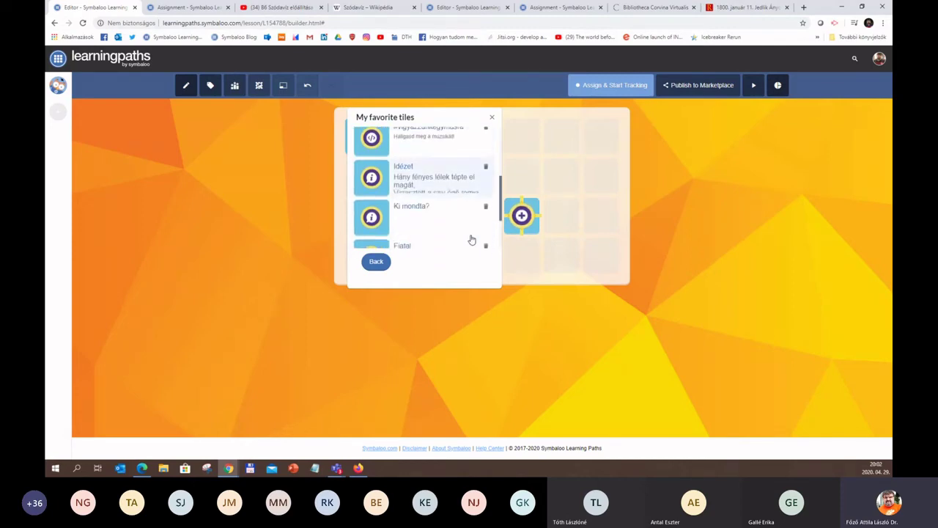
scroll(472, 240, down, 3)
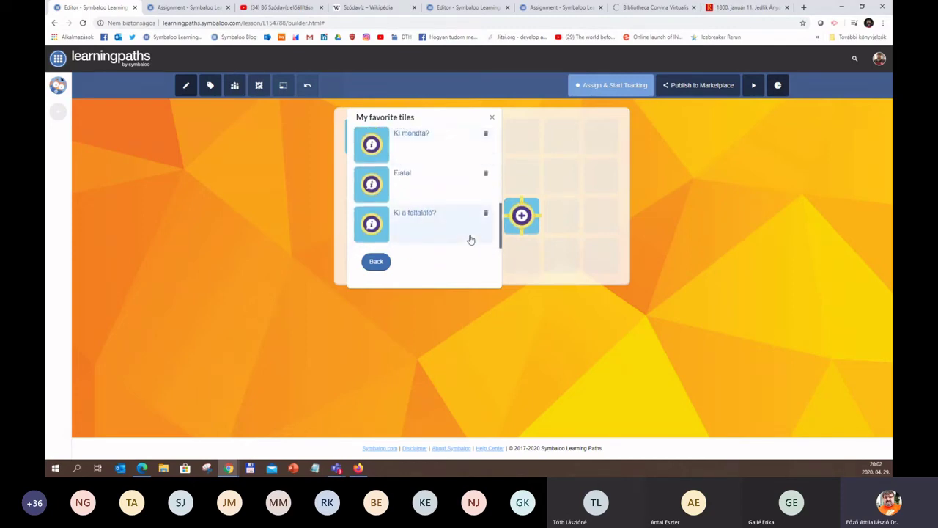
scroll(469, 238, up, 2)
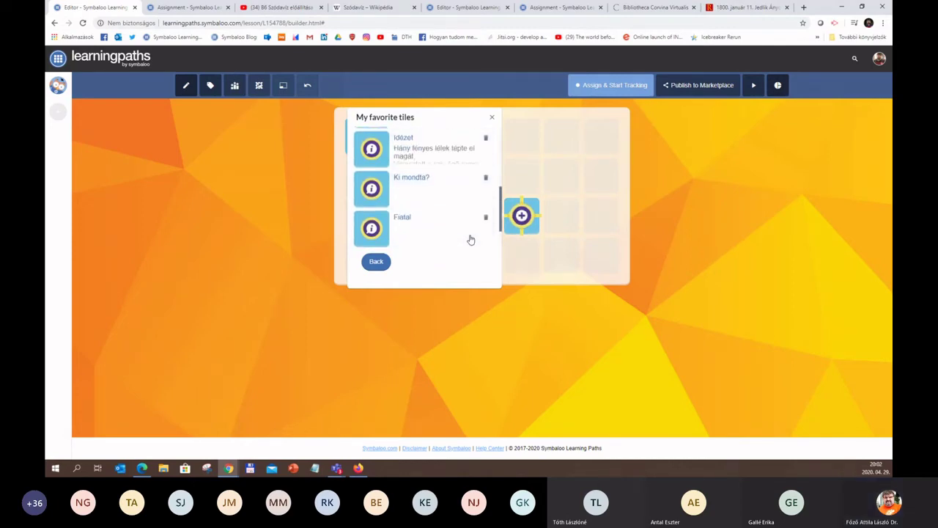
click(405, 198)
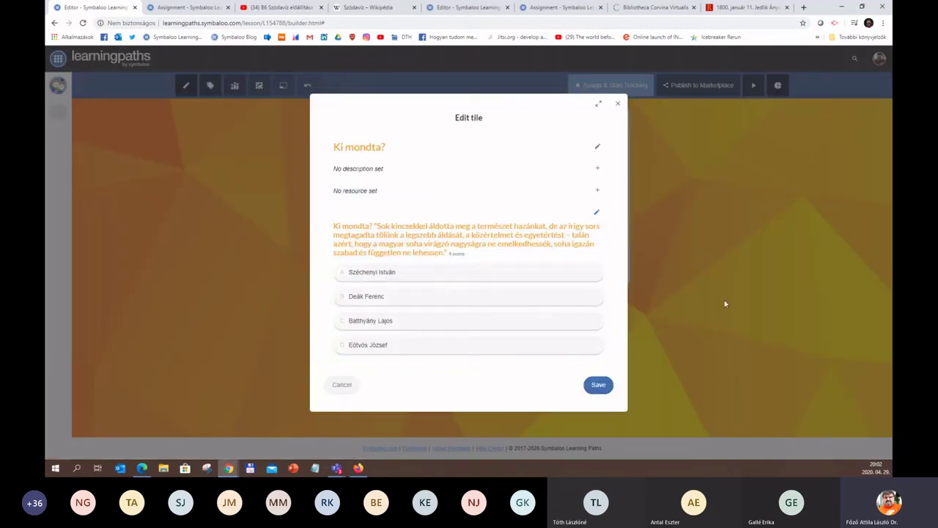
click(599, 384)
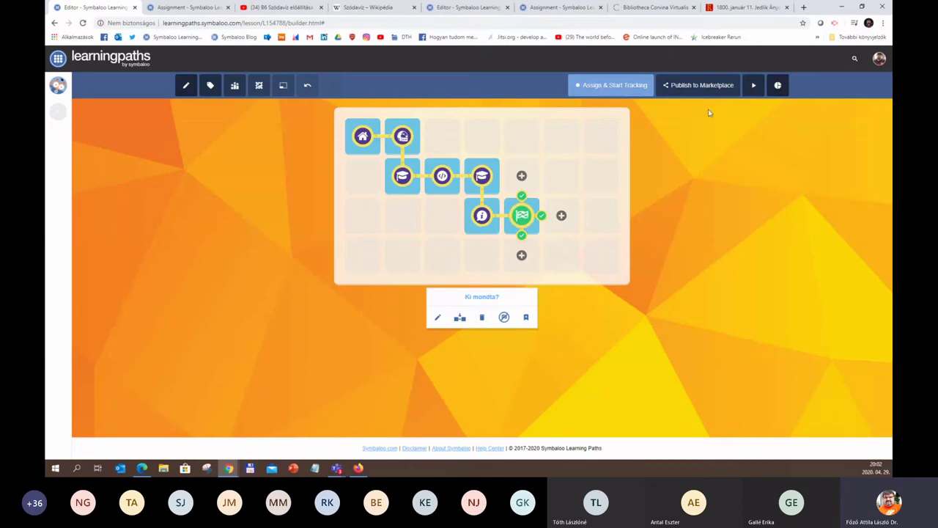
In the path settings, set the title to "Szódavíz" and the description to "A szódavíz története"
click(185, 88)
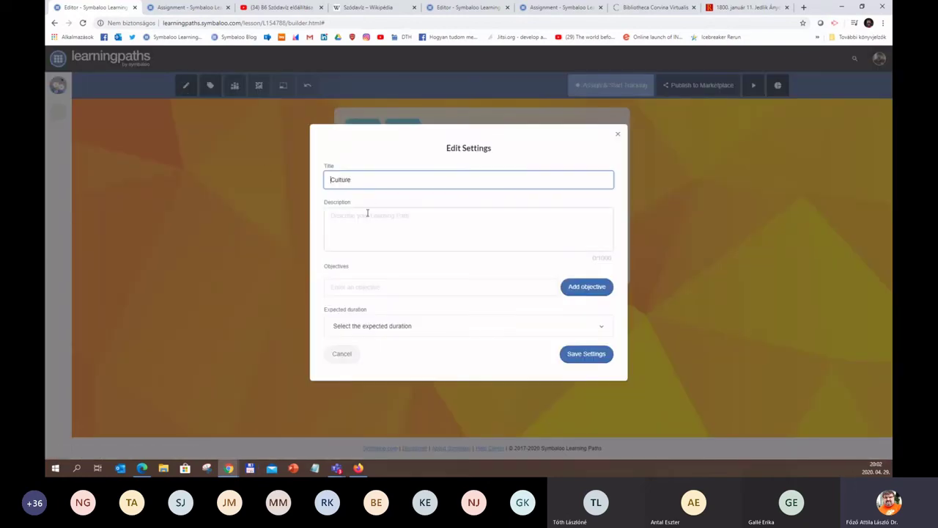
drag(351, 179, 317, 176)
text(Szó)
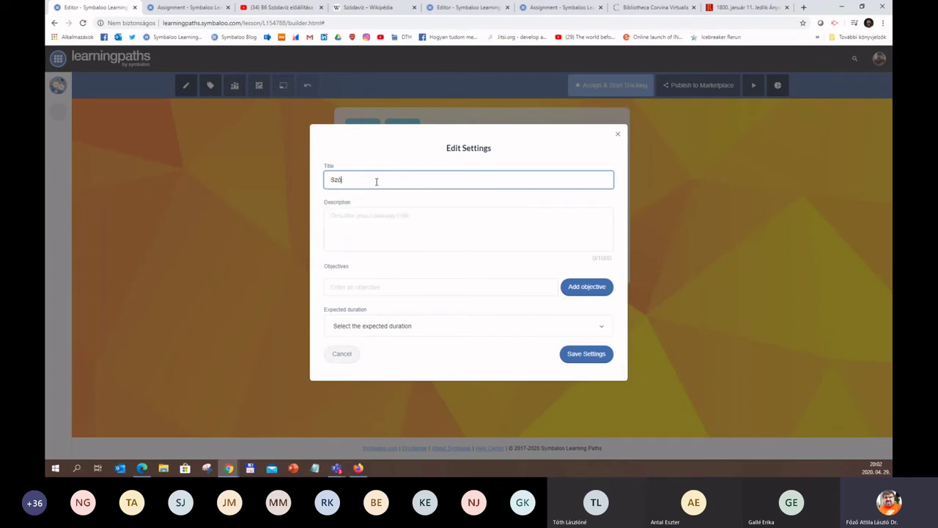
text(davíz)
click(430, 230)
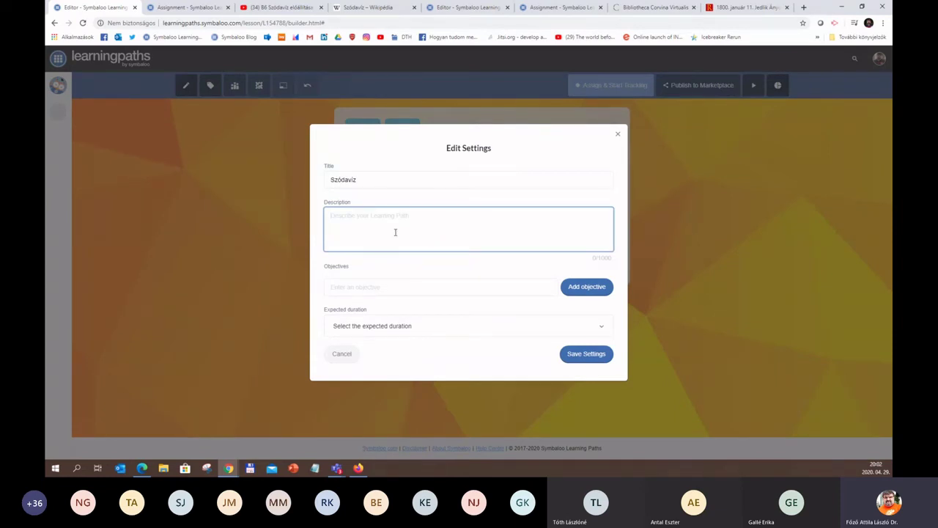
text(Bzó)
key(BackSpace)
key(BackSpace)
key(BackSpace)
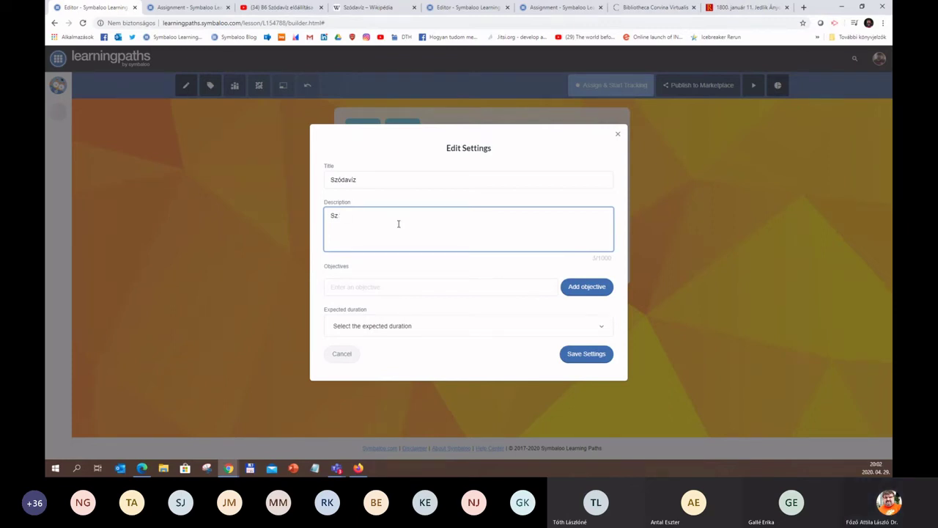
text(A szódavíz )
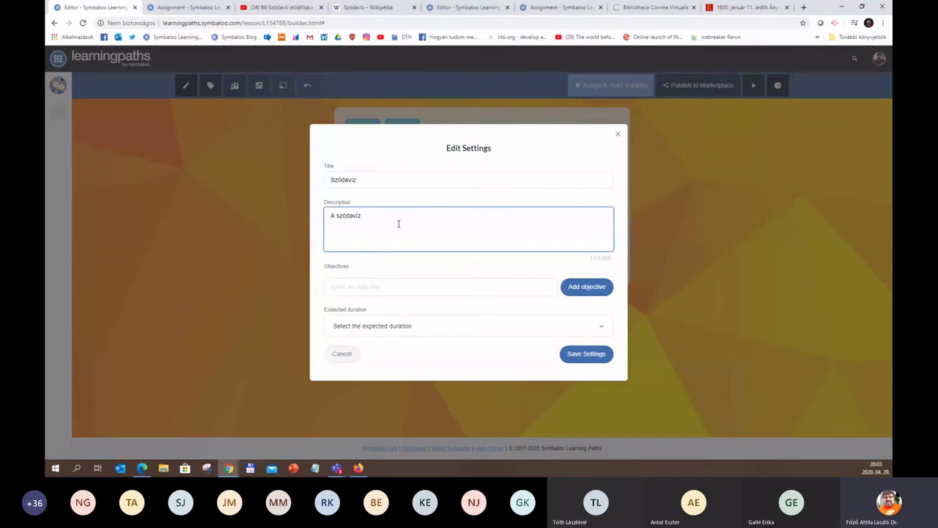
text(története)
Set the expected duration to 15 minutes, add the objective "Megtudhatod, mi a szódavíz" and save the settings
click(491, 288)
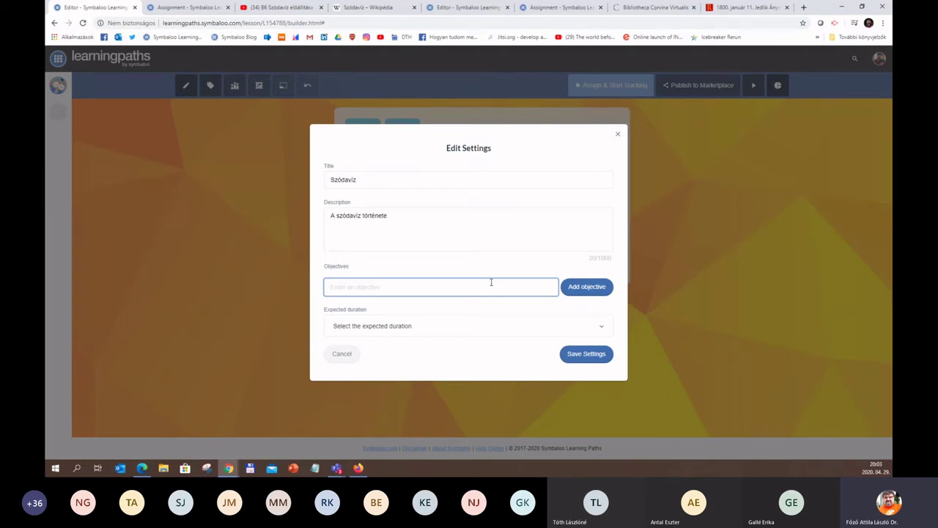
click(496, 327)
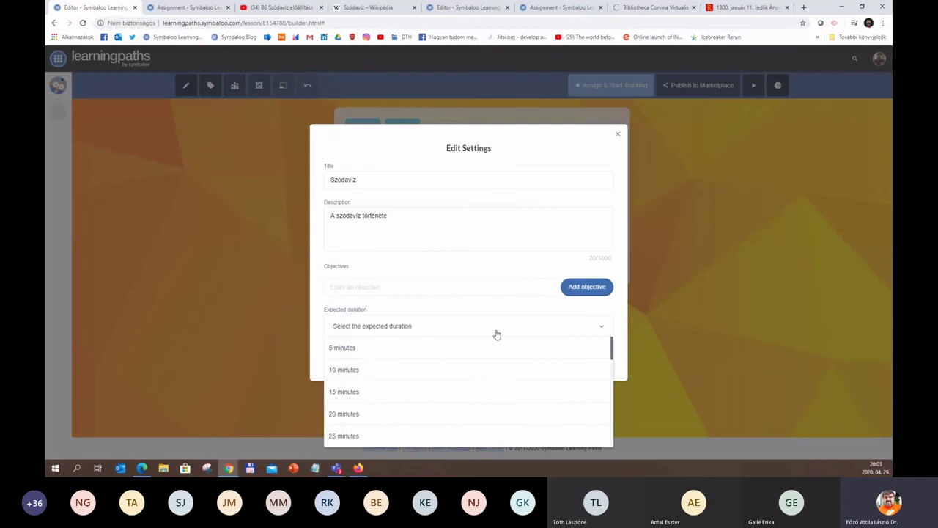
click(449, 396)
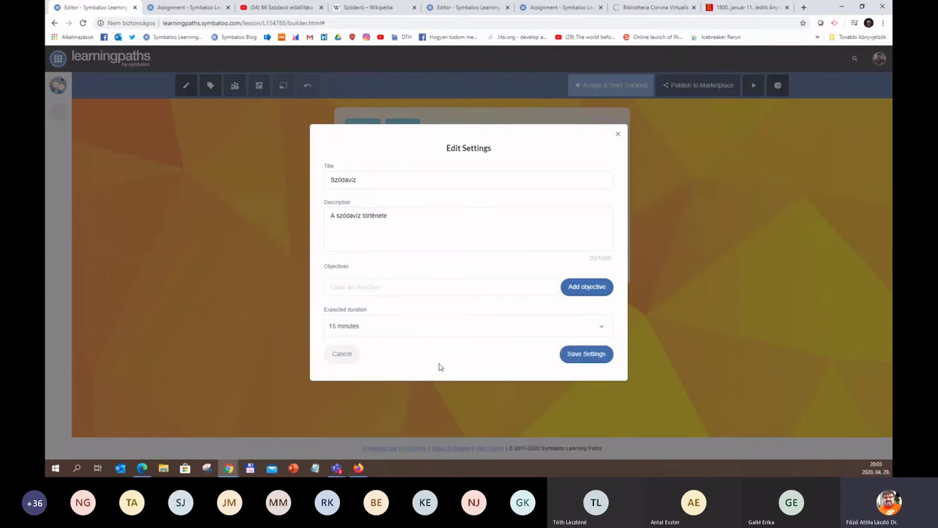
click(460, 292)
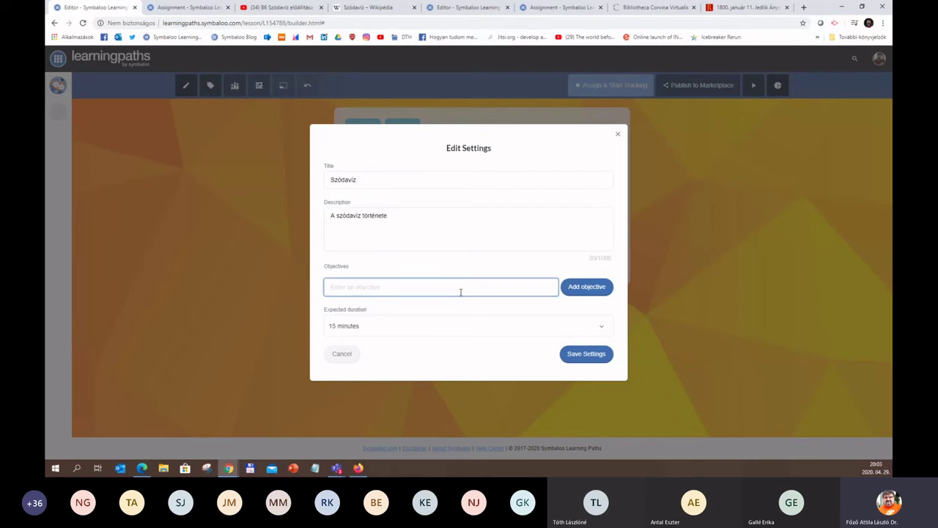
text(Megtudhatod, mi a szódavíz)
click(595, 286)
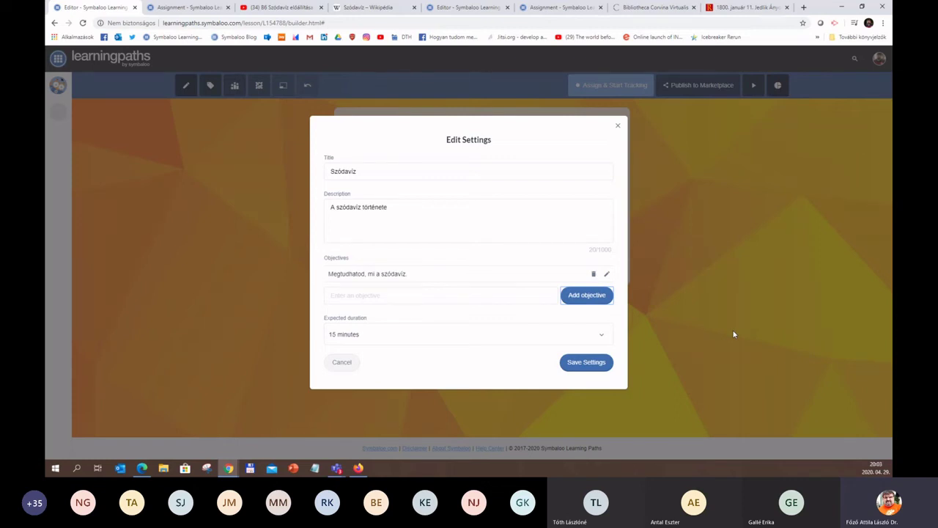
click(595, 365)
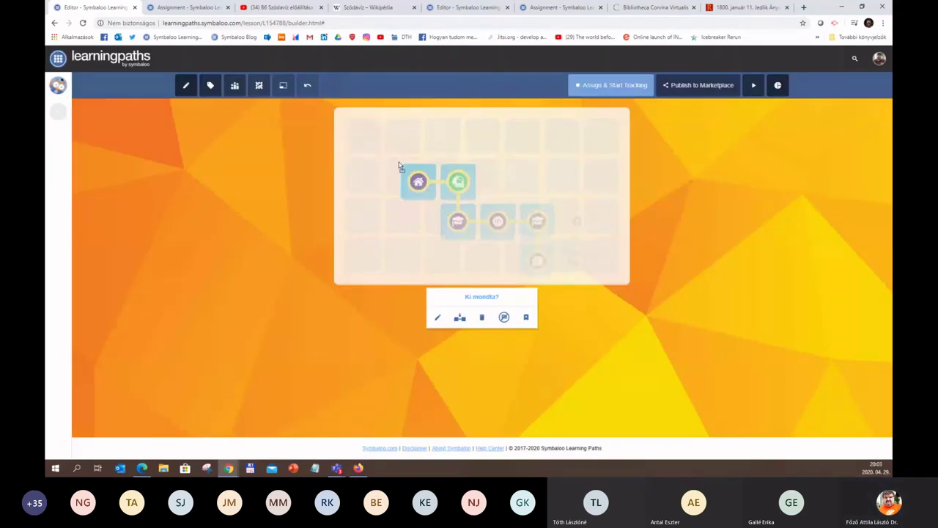
drag(401, 167, 346, 121)
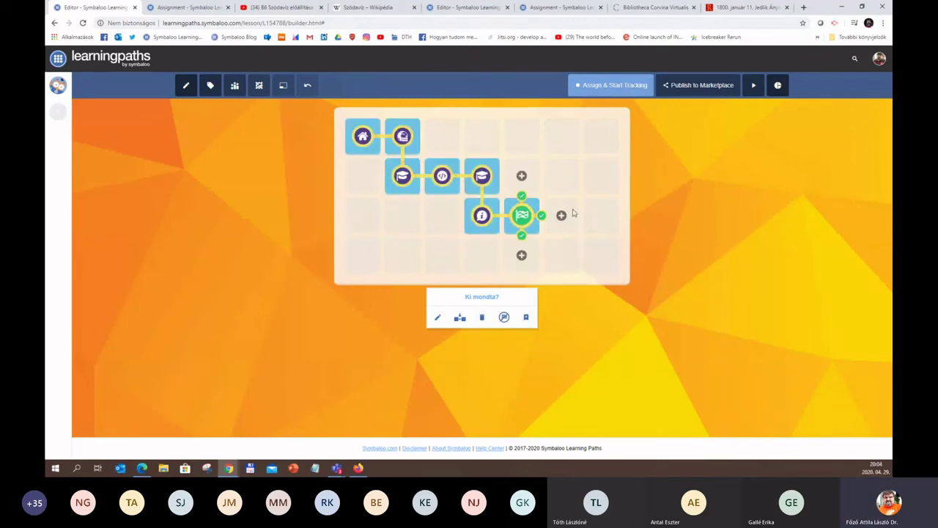
Categorize the learning path as 6th form, grade 6, with the subject Chemistry, and save the category
click(211, 87)
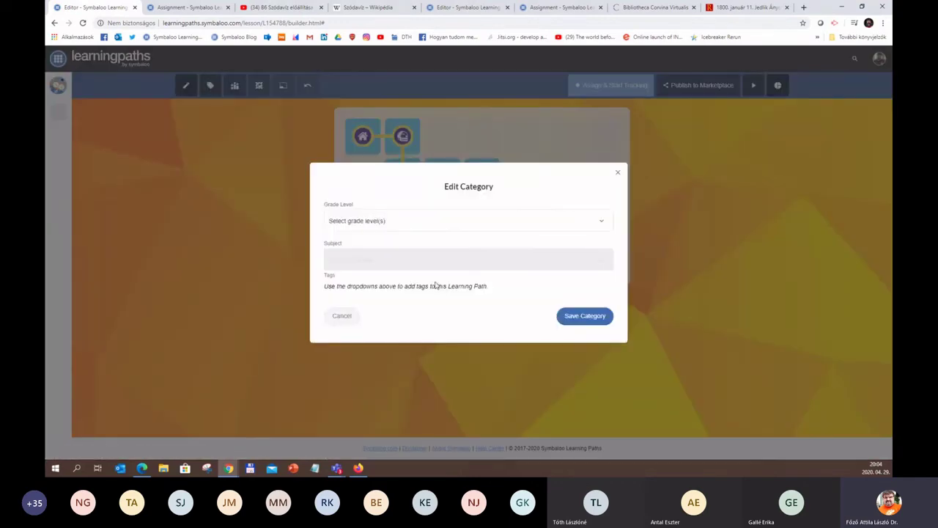
click(423, 223)
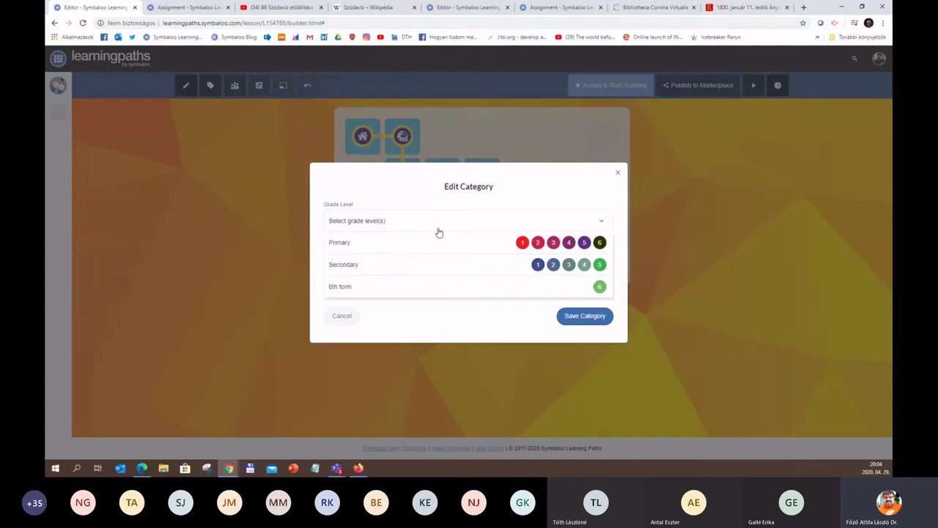
click(600, 288)
click(526, 269)
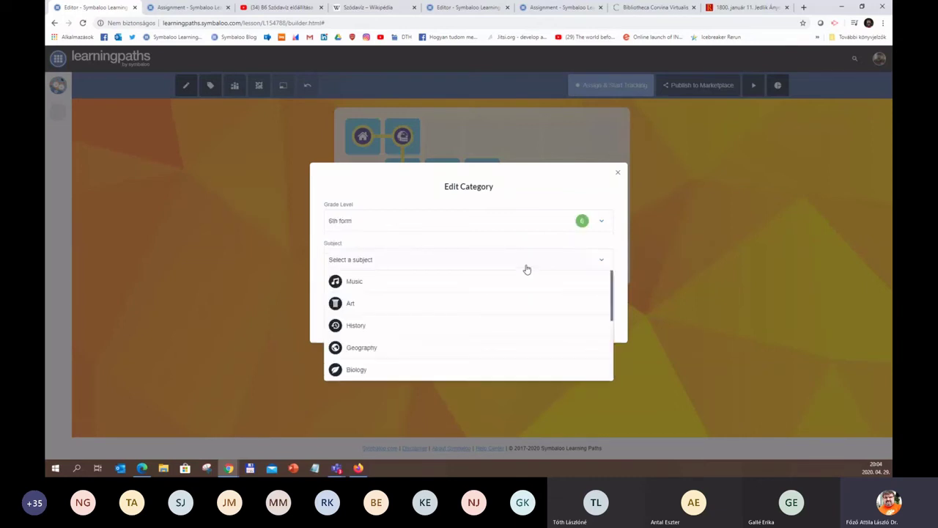
scroll(471, 356, down, 1)
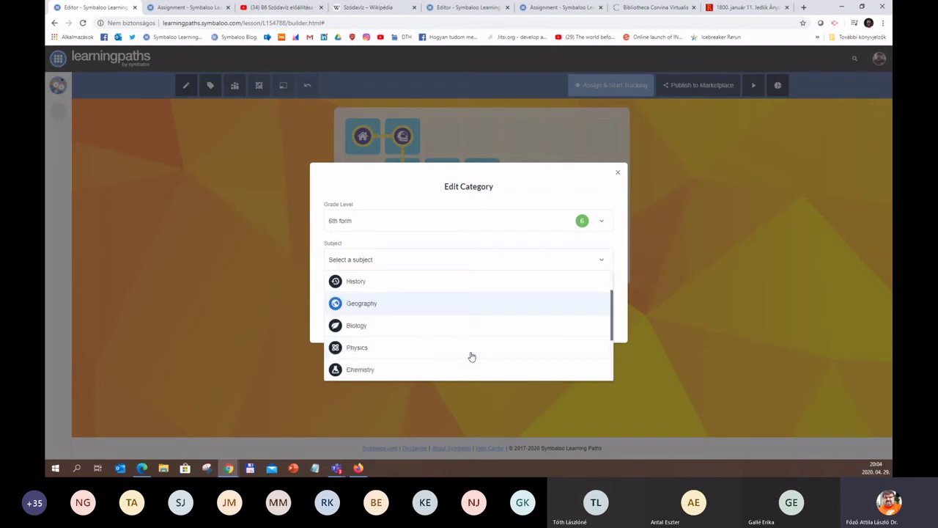
scroll(473, 345, down, 1)
click(457, 328)
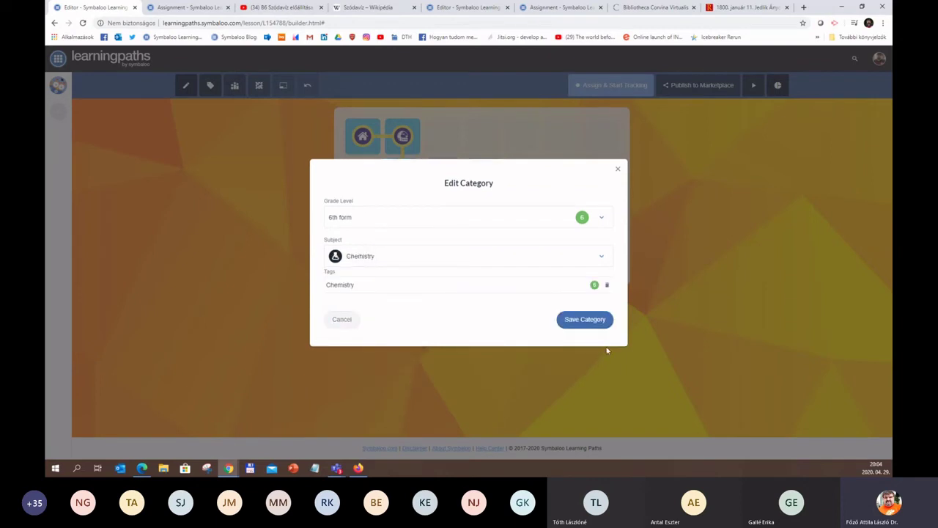
click(594, 320)
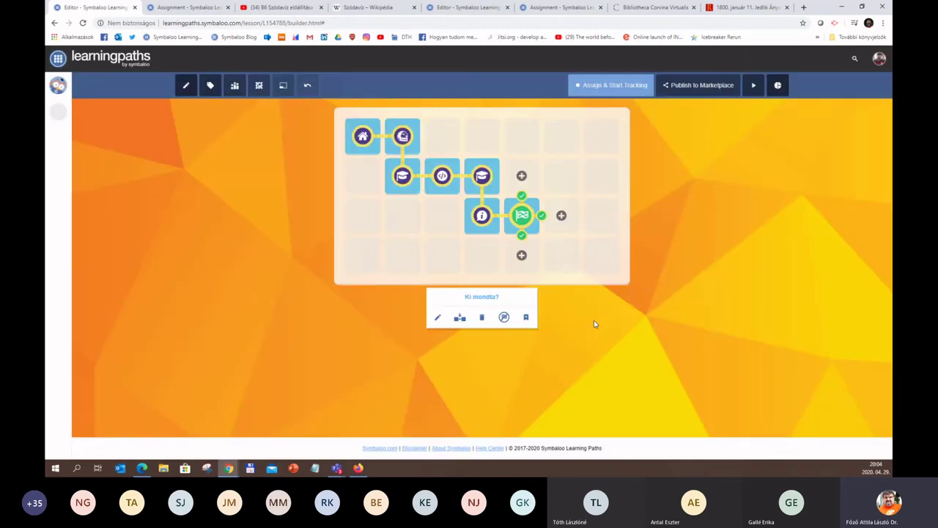
Review the rewards assigned to each of the path's questions and save them
click(235, 87)
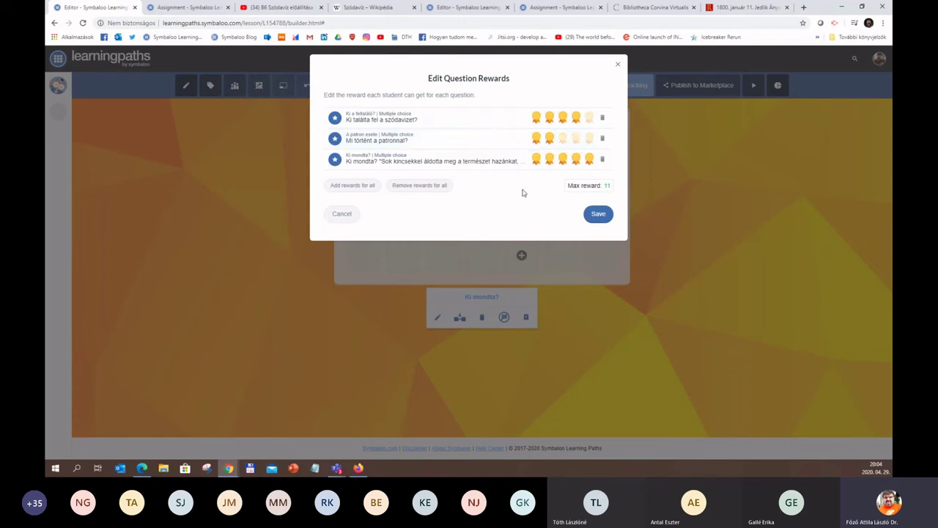
click(598, 214)
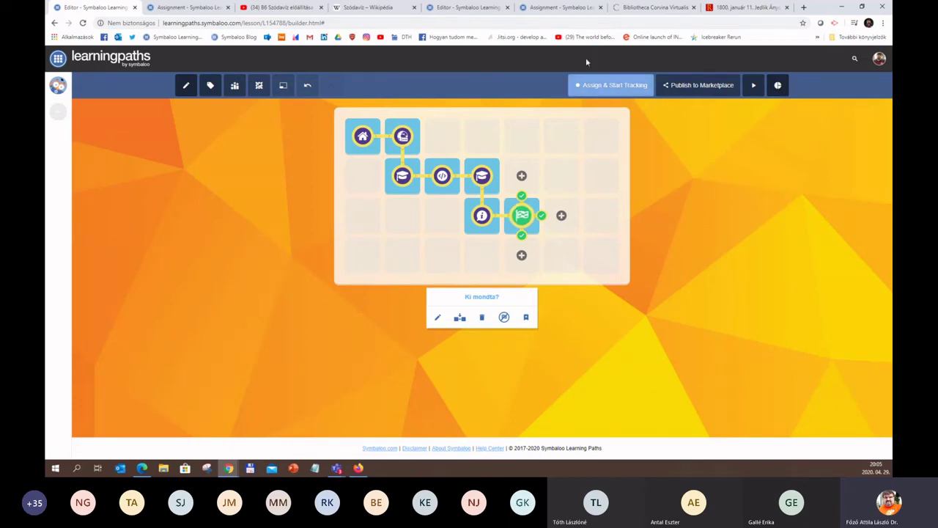
Assign the learning path with tracking started and look at the options for sharing the assignment
click(618, 88)
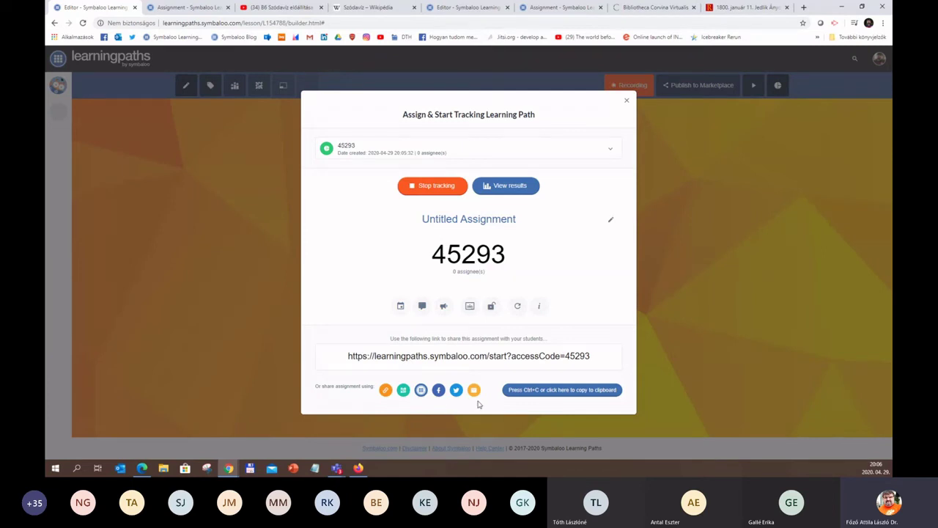
click(403, 389)
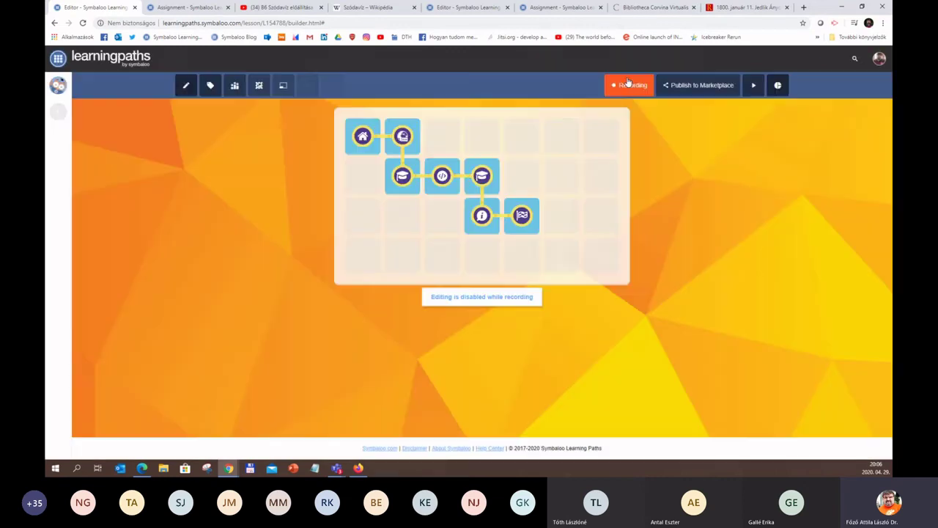
click(627, 81)
Open the student preview of the Szódavíz learning path
click(753, 92)
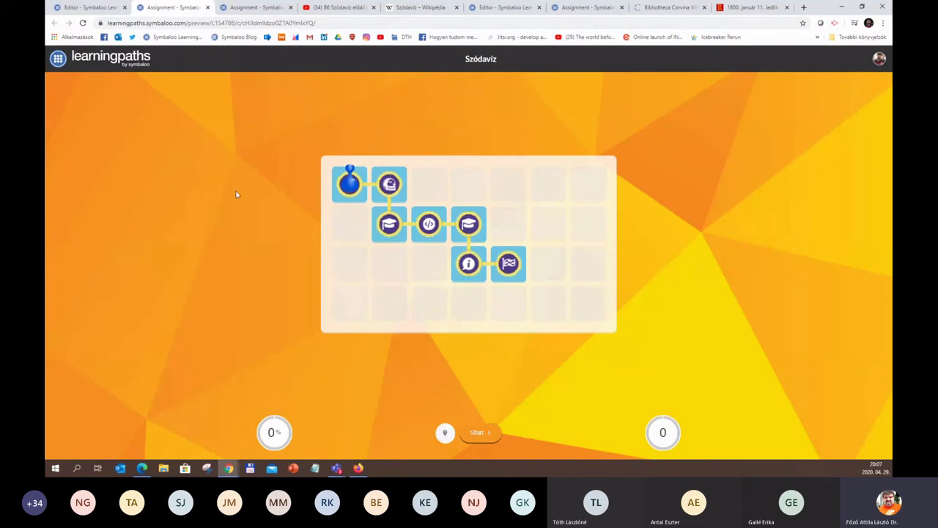
Go from the editor to the My Learning Paths overview and look at the extra actions for the Duna path
key(ctrl+shift+Tab)
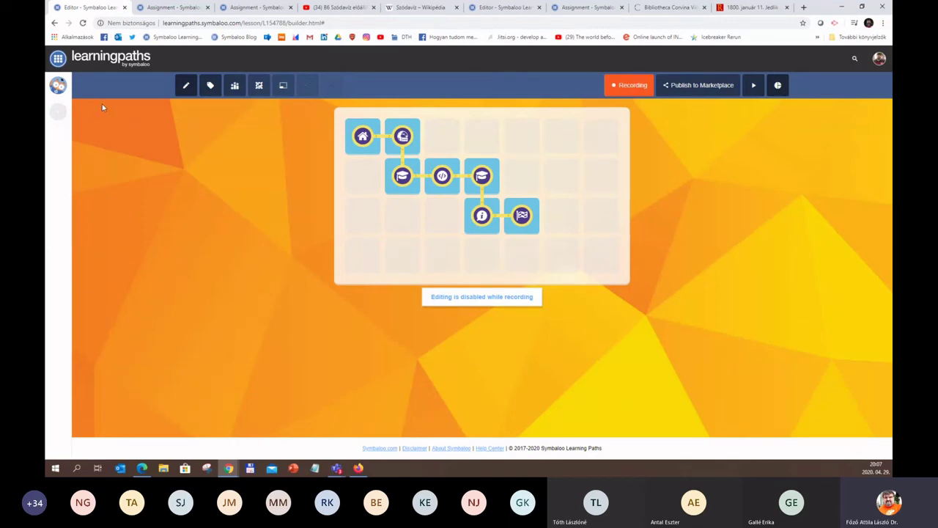
click(54, 85)
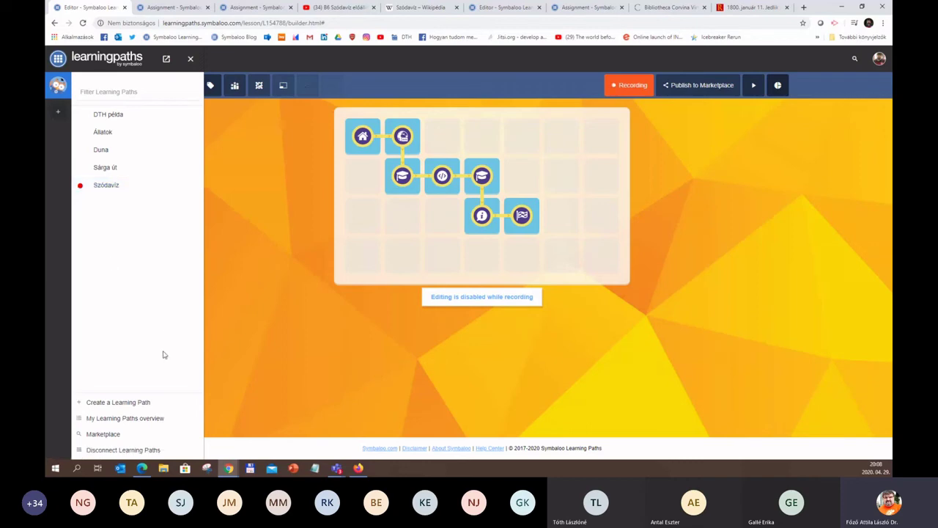
click(162, 419)
scroll(398, 368, down, 1)
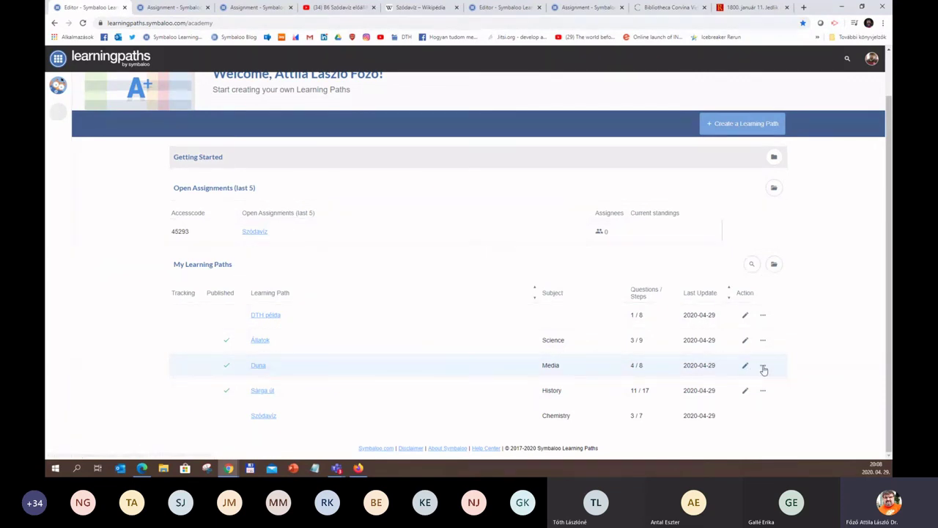
click(762, 367)
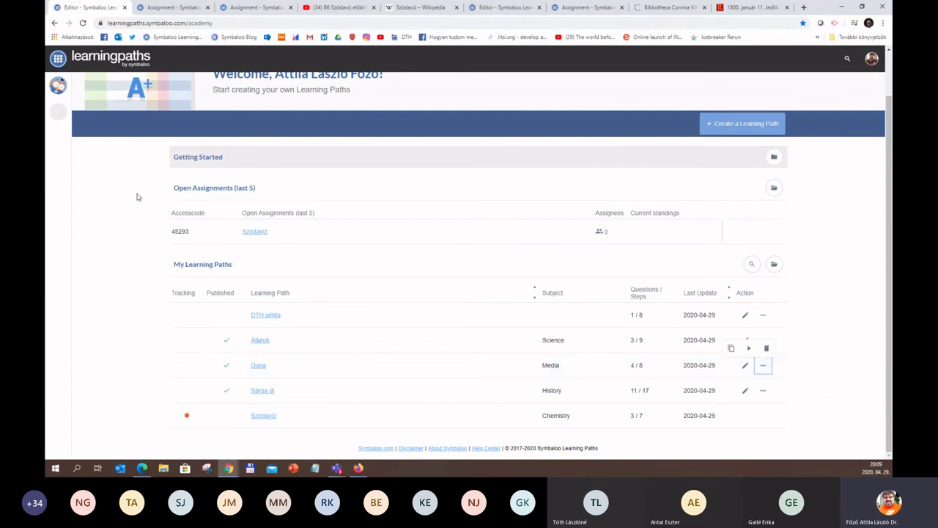
Open the Learning Paths Marketplace and look through its search filters, highest rated and most popular paths
click(57, 87)
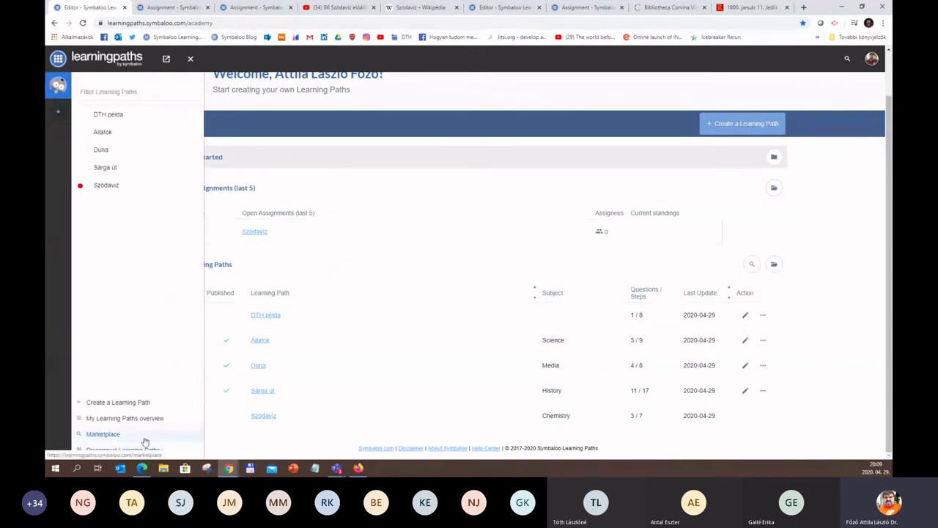
click(114, 438)
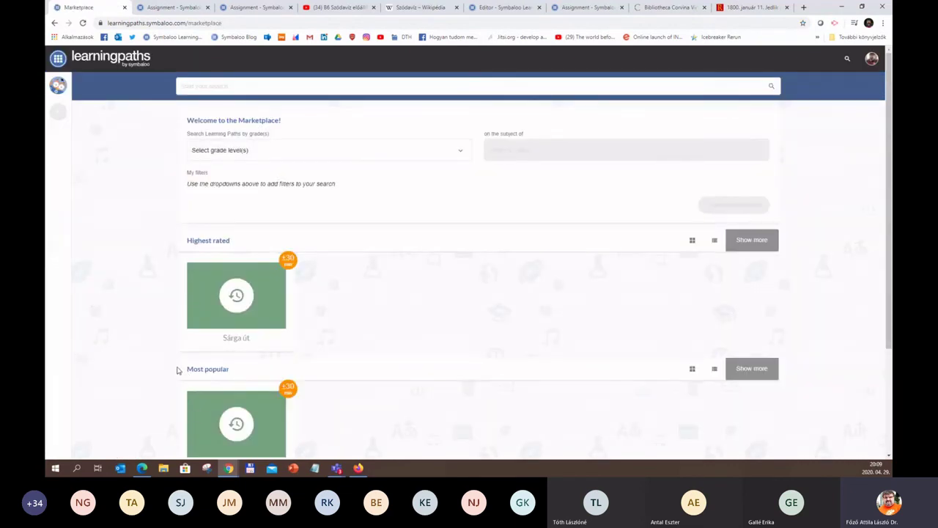
scroll(158, 344, down, 3)
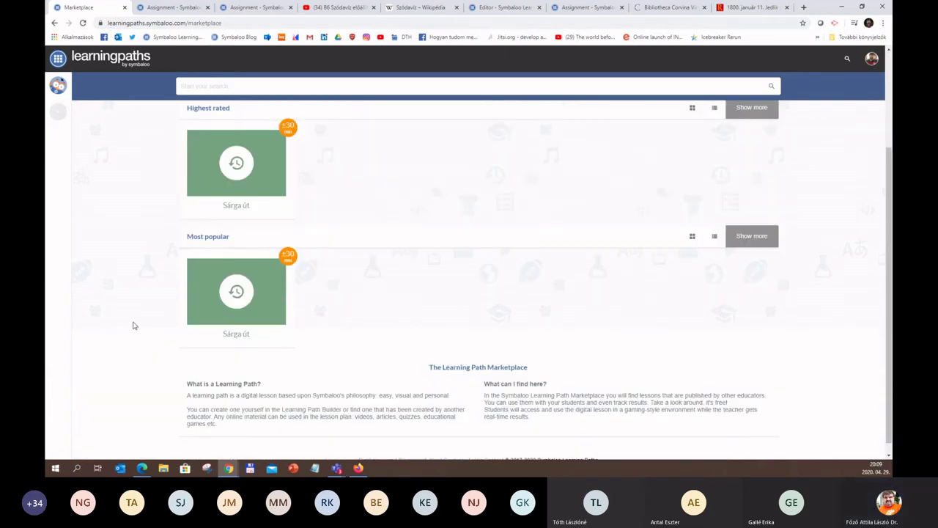
scroll(134, 325, up, 1)
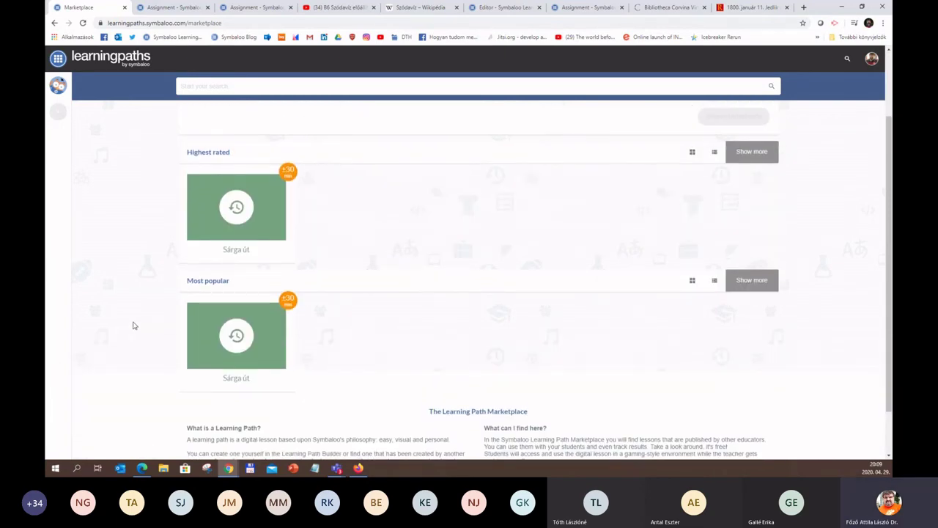
scroll(134, 325, up, 1)
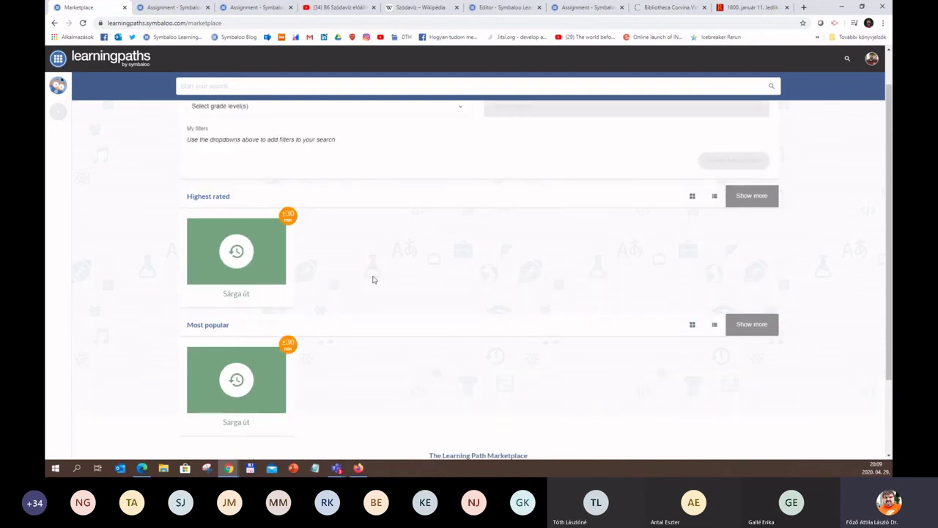
scroll(379, 270, up, 1)
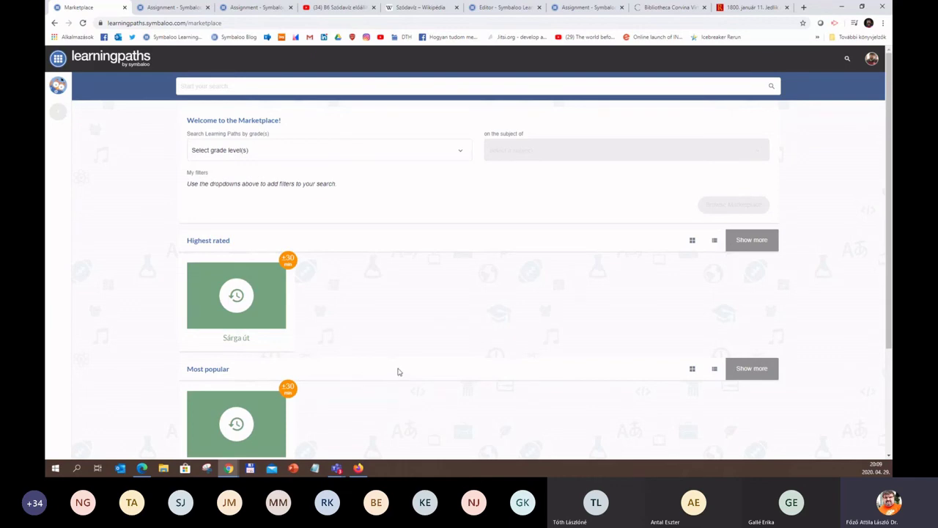
scroll(402, 370, down, 2)
scroll(408, 368, down, 1)
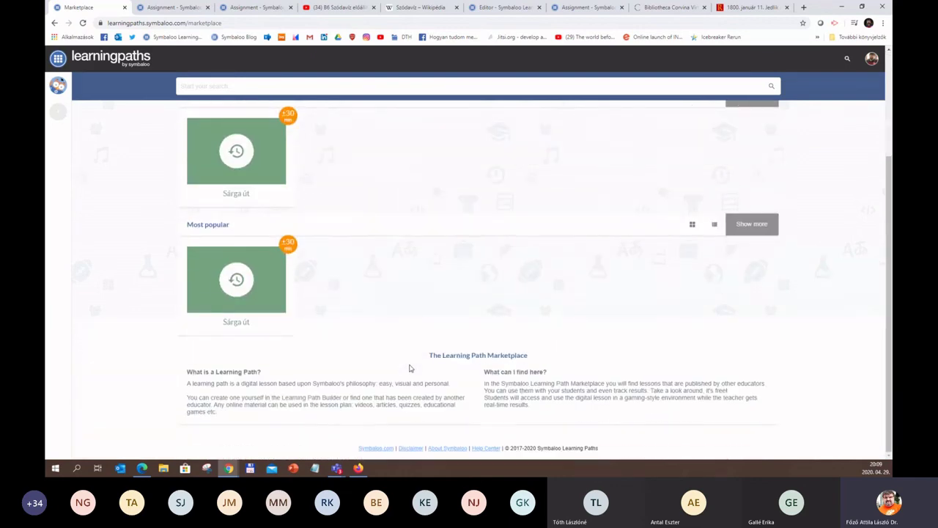
scroll(410, 368, up, 3)
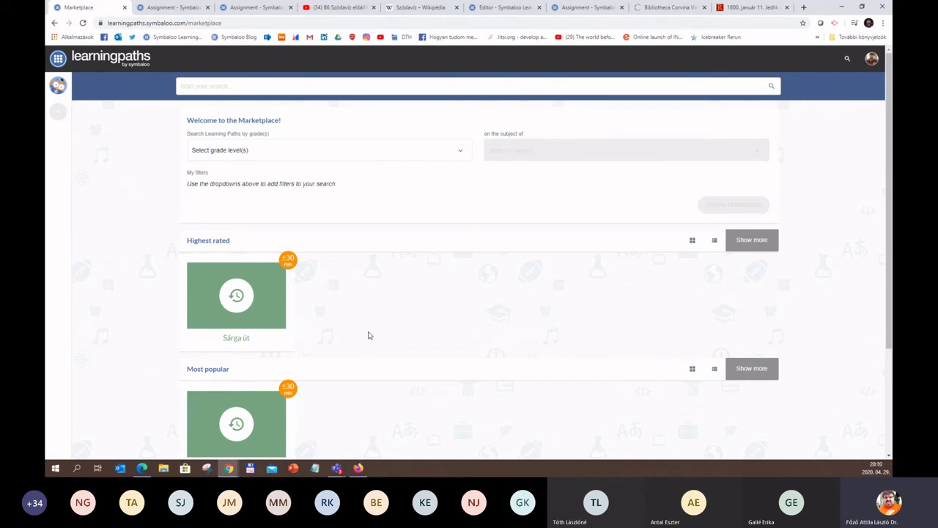
scroll(375, 327, down, 2)
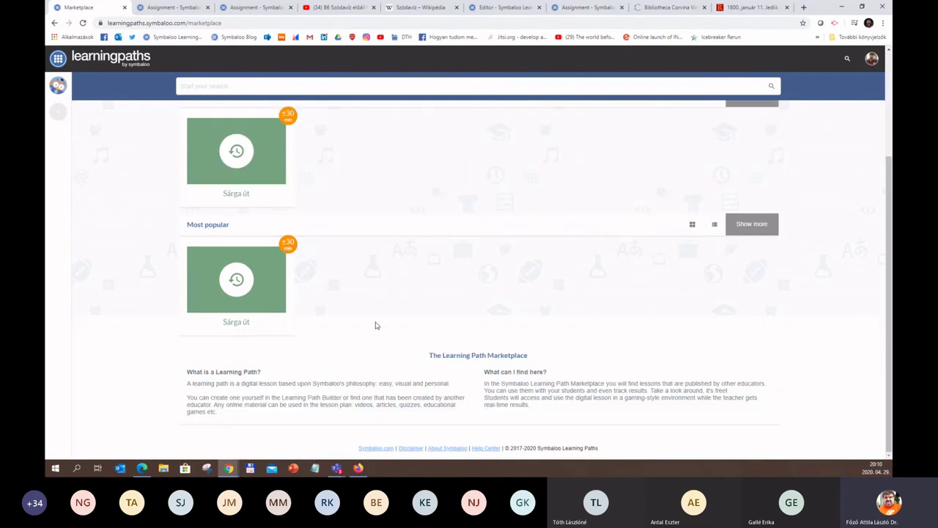
scroll(375, 325, up, 2)
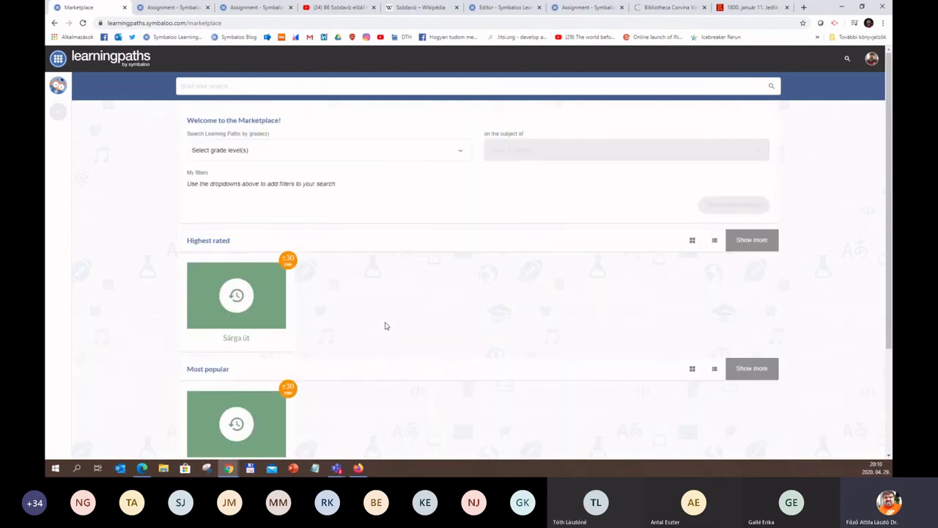
click(59, 89)
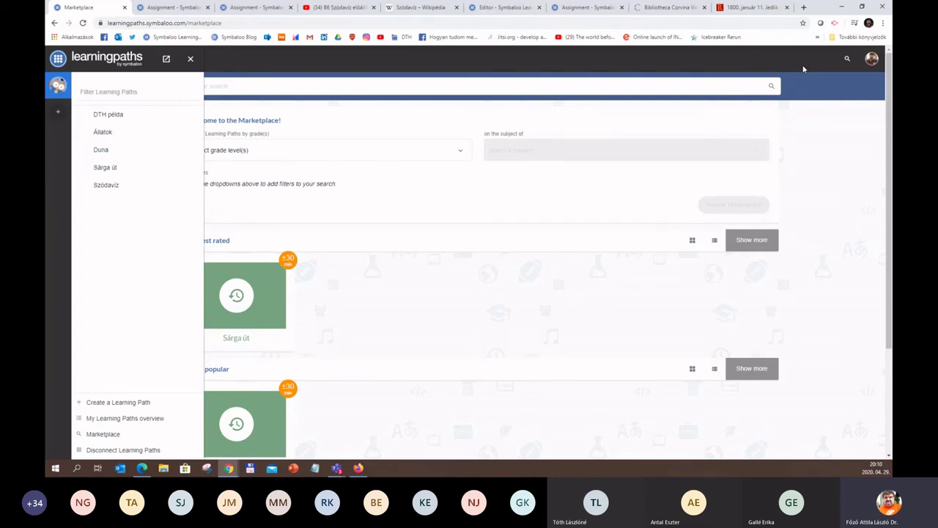
Edit the profile with the U.K. education system, school type Secondary and grade level Secondary Year 5, and save it
click(871, 60)
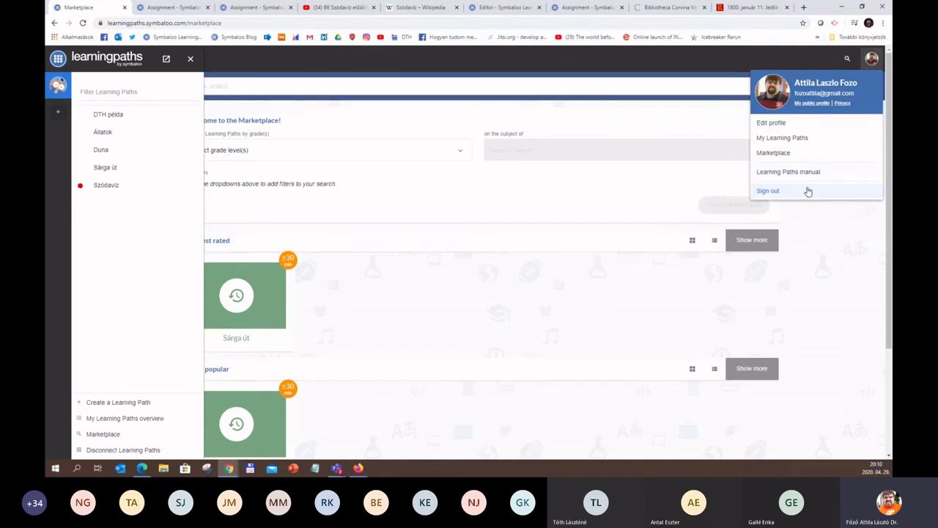
click(773, 123)
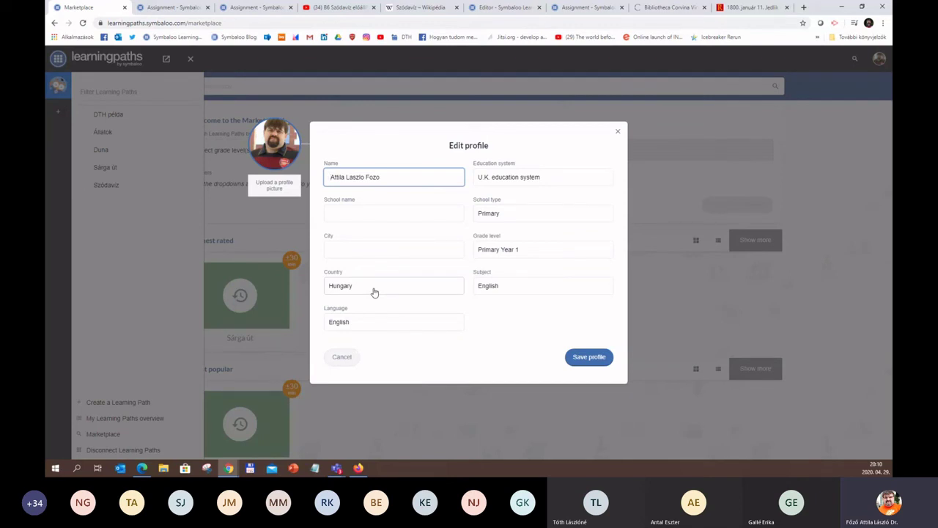
click(584, 179)
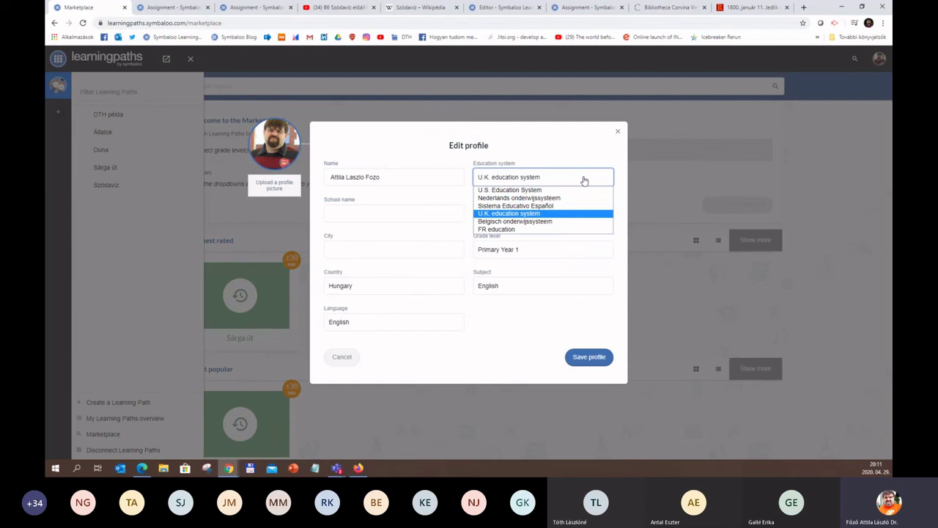
click(599, 218)
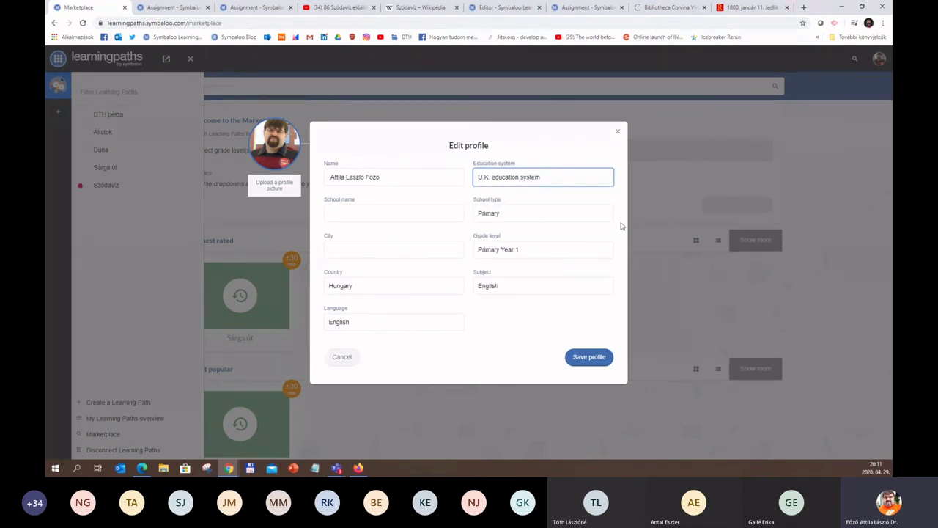
click(513, 216)
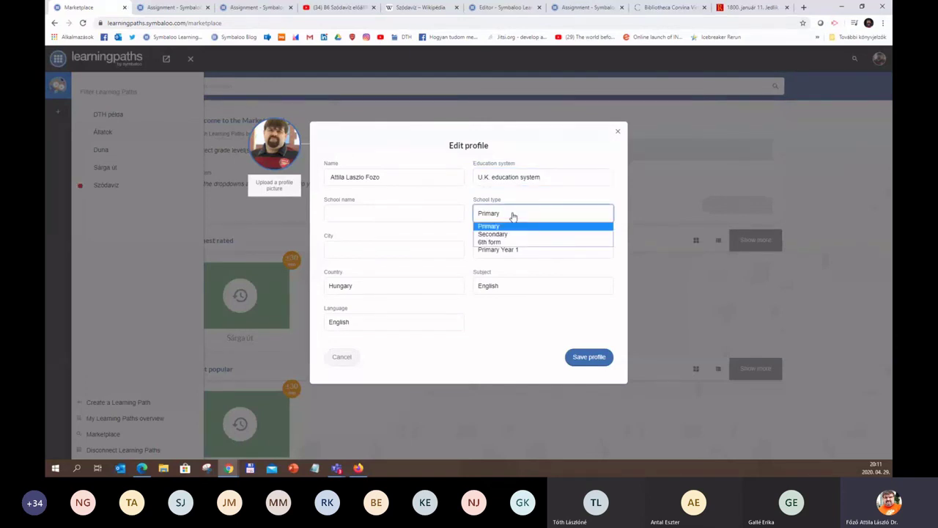
click(515, 235)
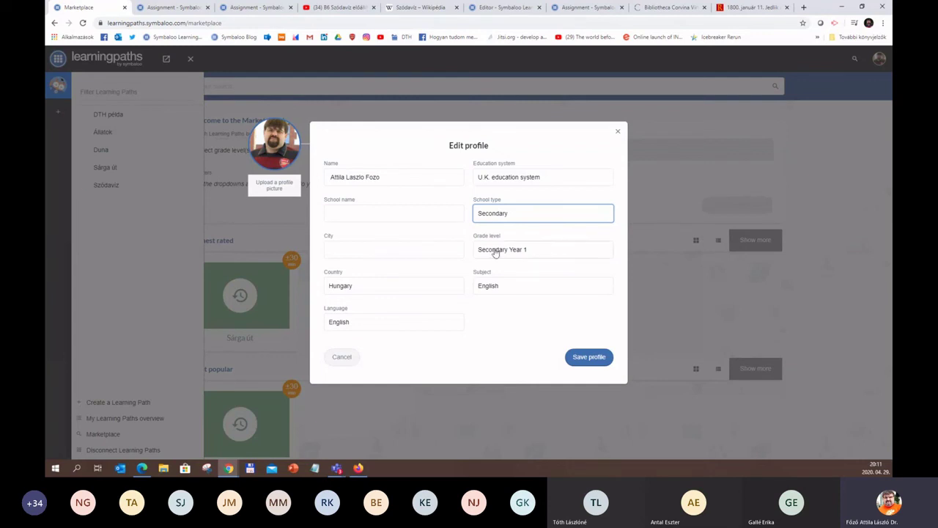
click(534, 256)
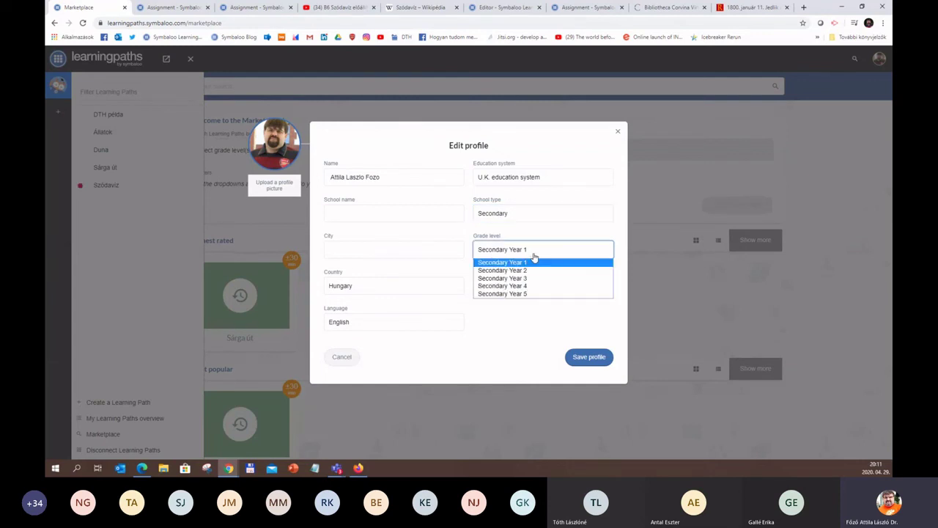
click(534, 294)
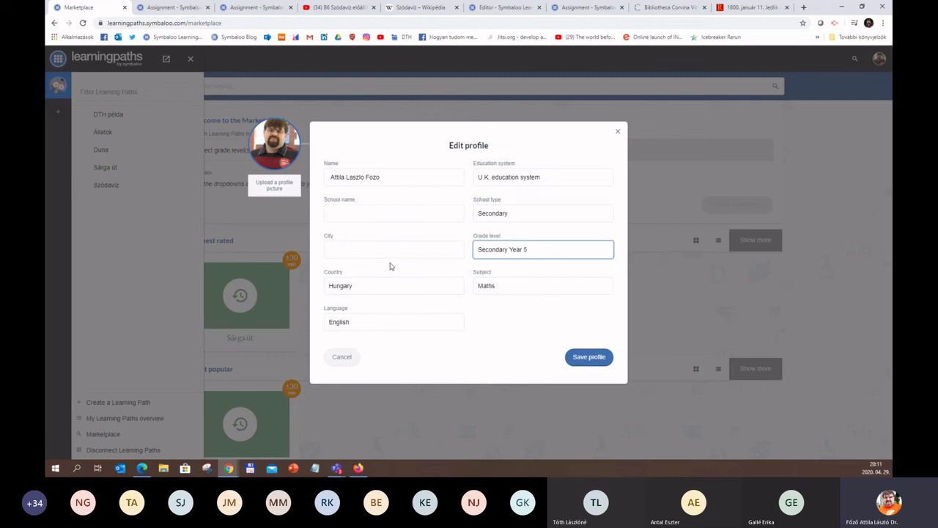
click(595, 364)
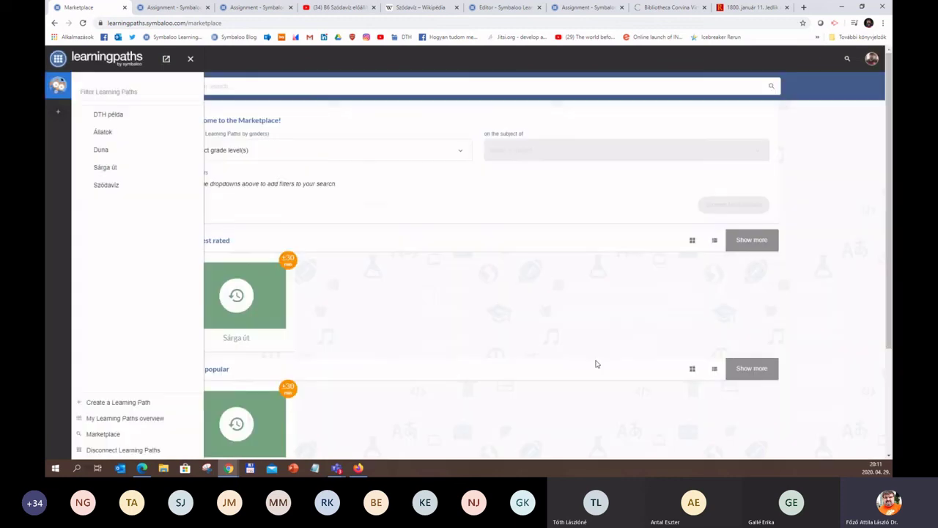
View the teacher's public profile and return to the overview of own learning paths
click(871, 63)
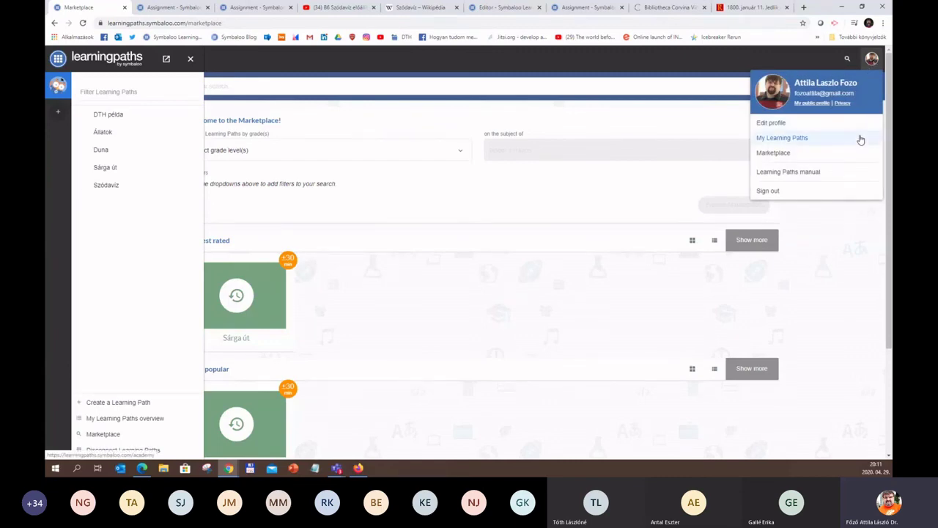
click(810, 103)
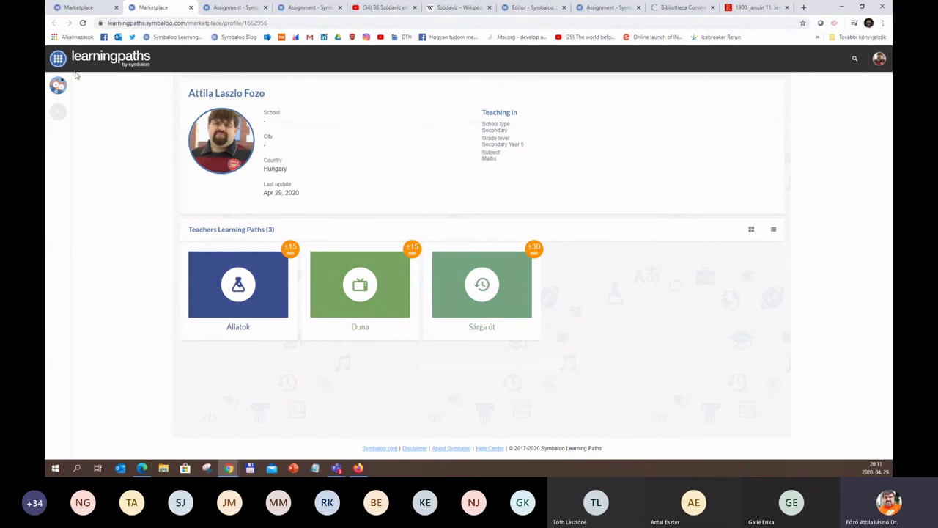
click(59, 87)
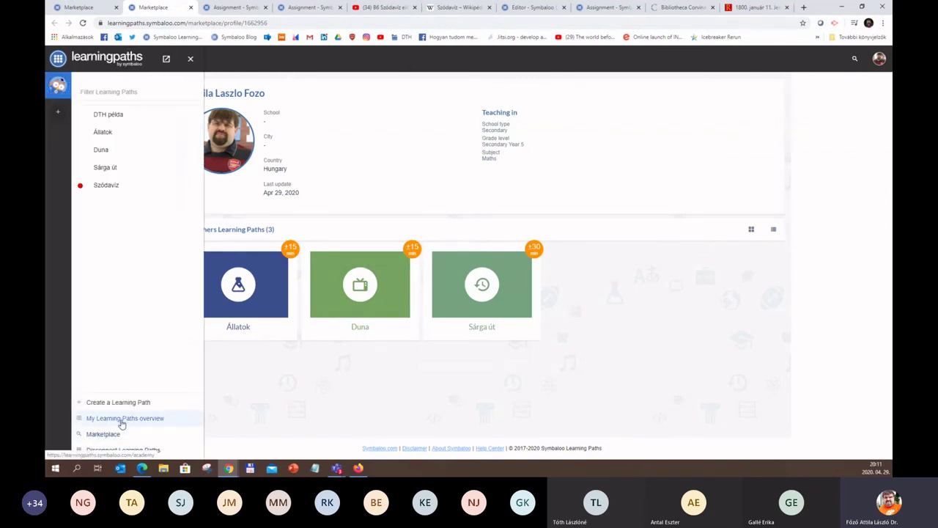
click(122, 422)
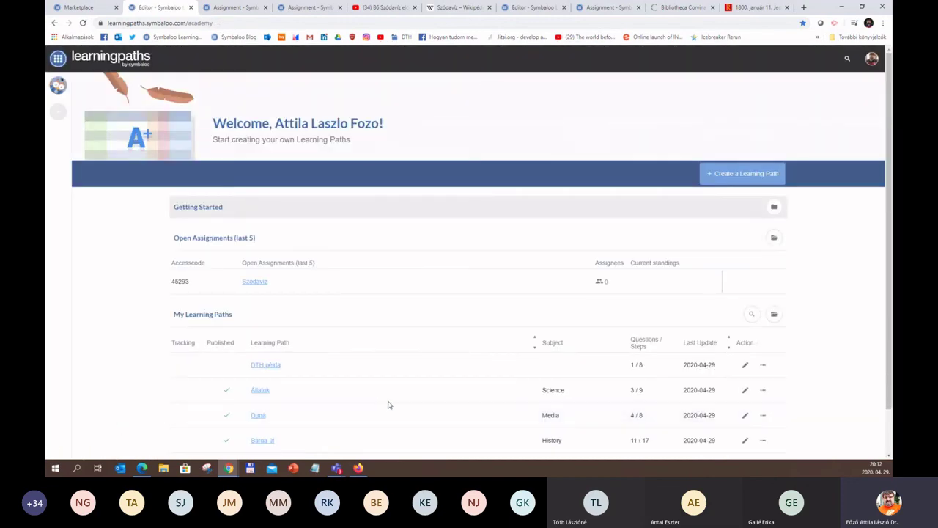
scroll(388, 405, down, 1)
scroll(388, 404, up, 1)
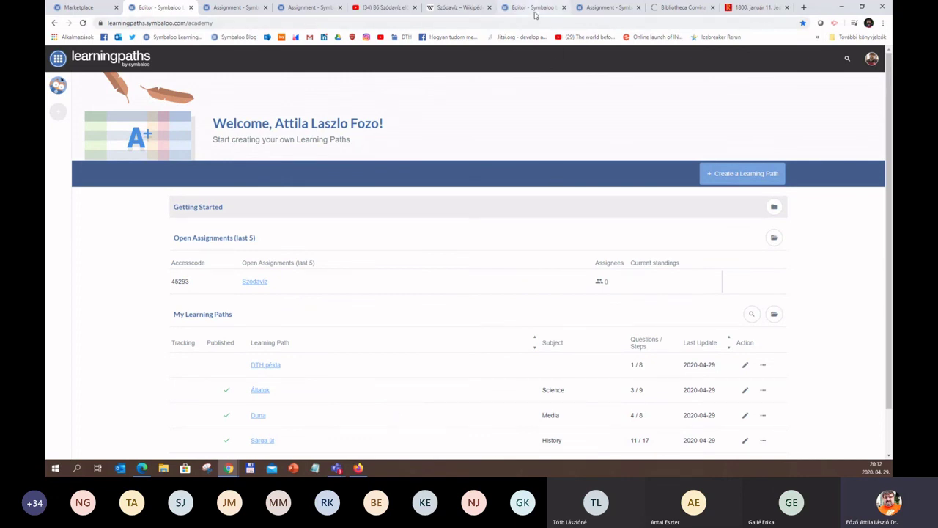
click(540, 9)
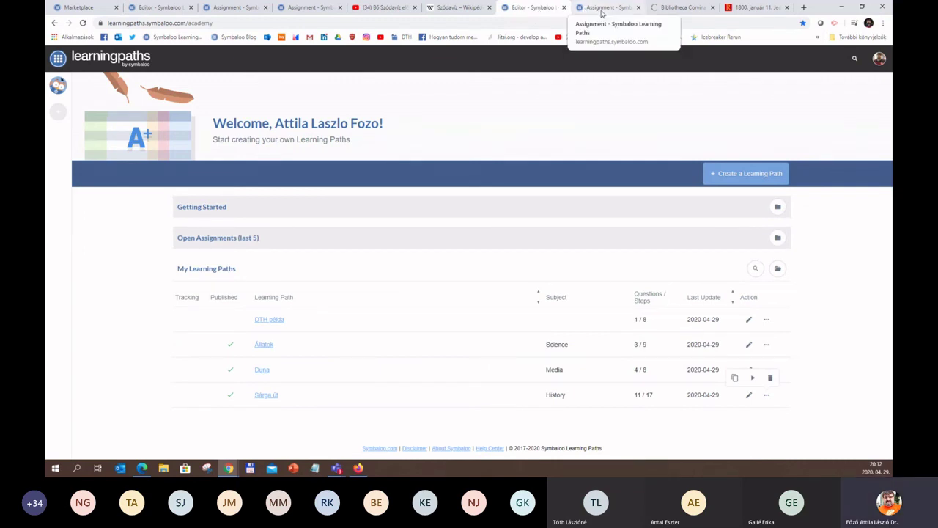
click(158, 7)
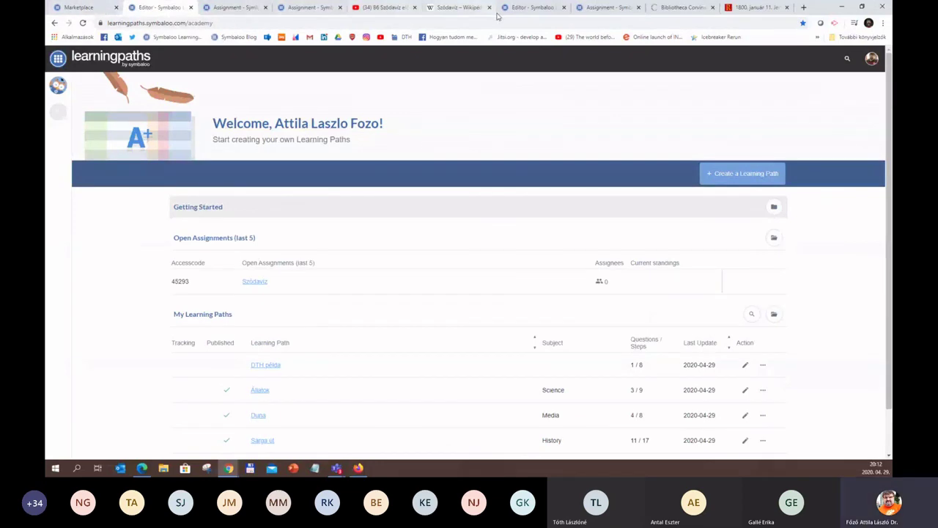
Search the web for symbaloo, open the main Symbaloo site and show its account options
click(586, 8)
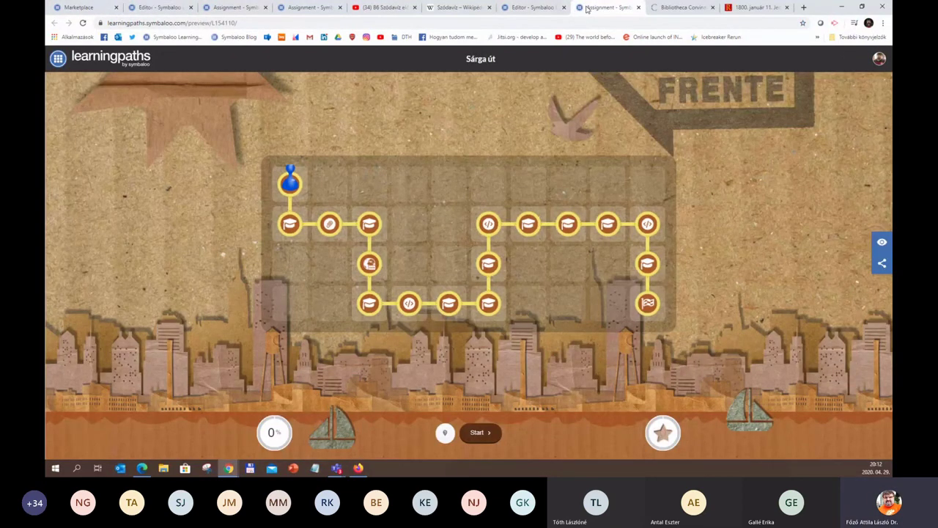
click(108, 23)
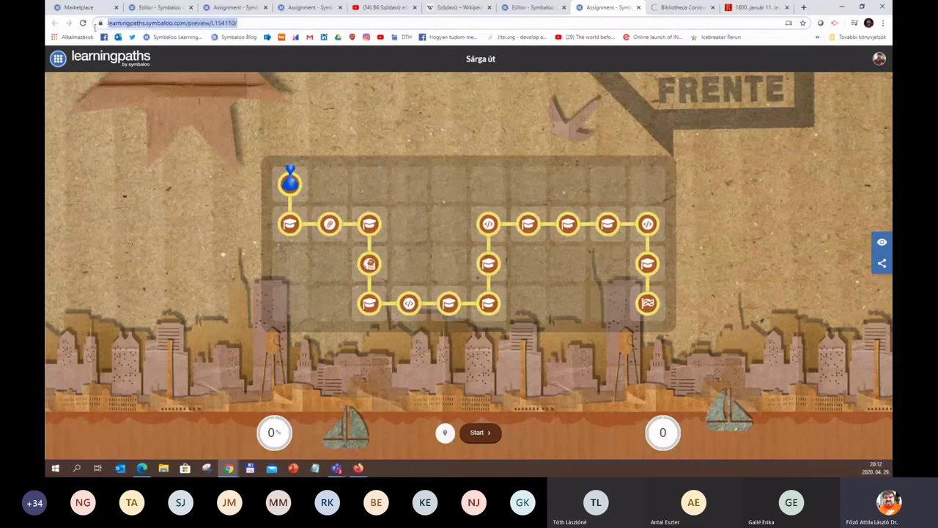
text(sym)
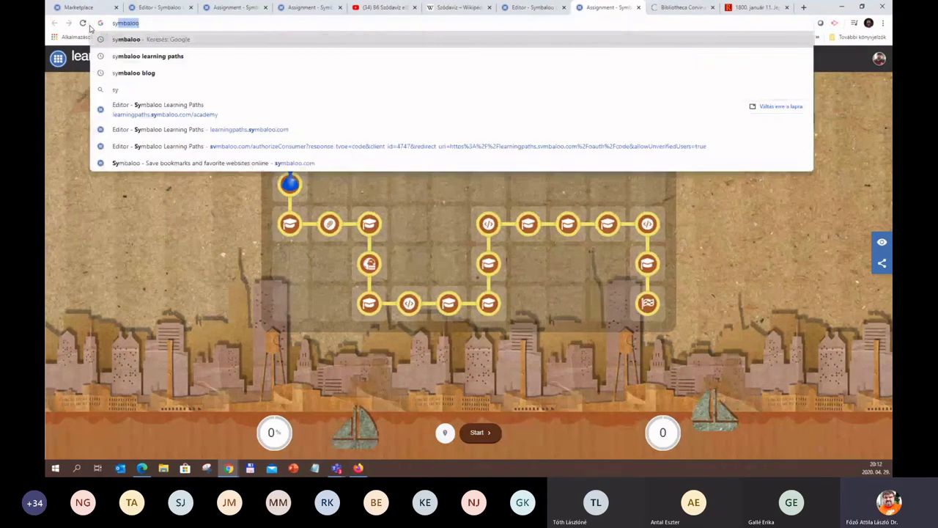
key(Return)
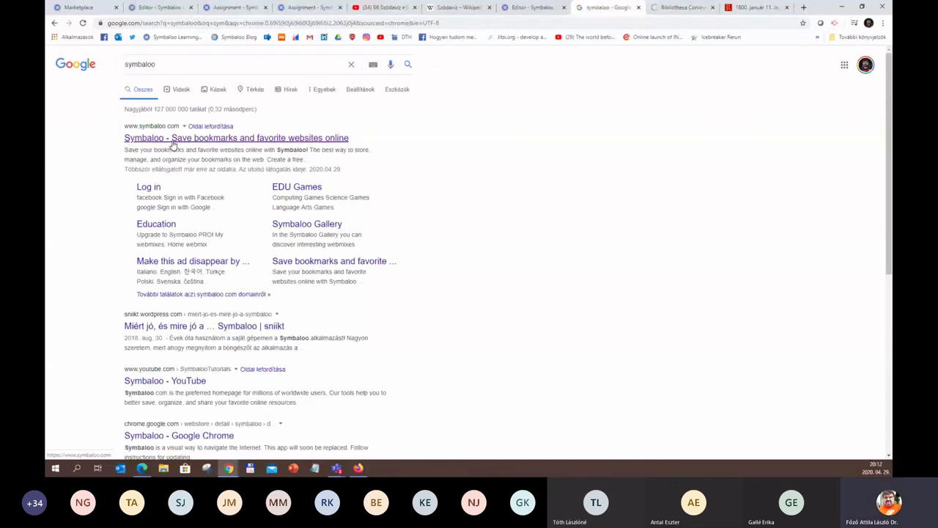
click(173, 141)
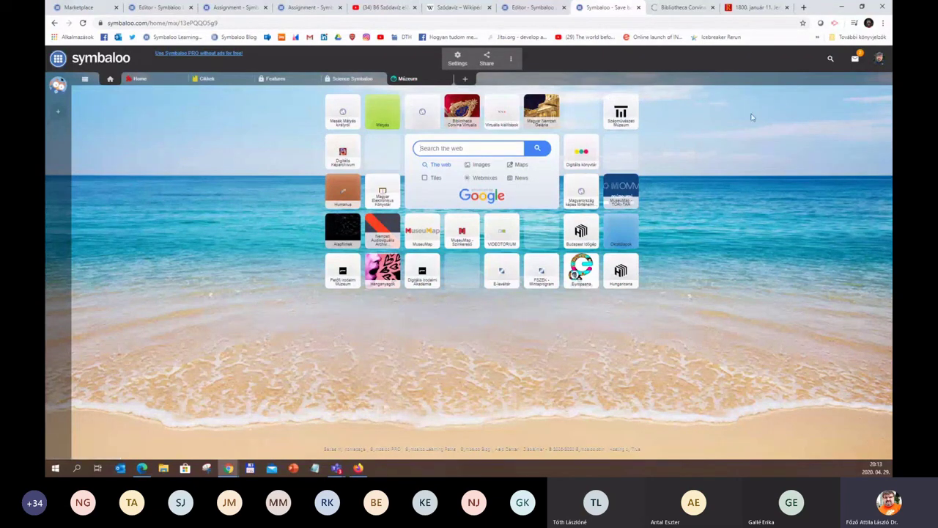
click(880, 60)
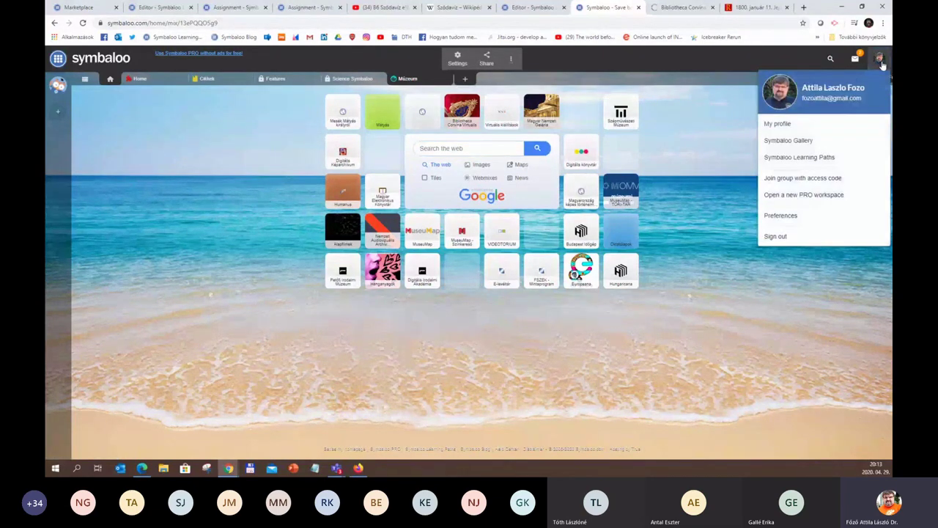